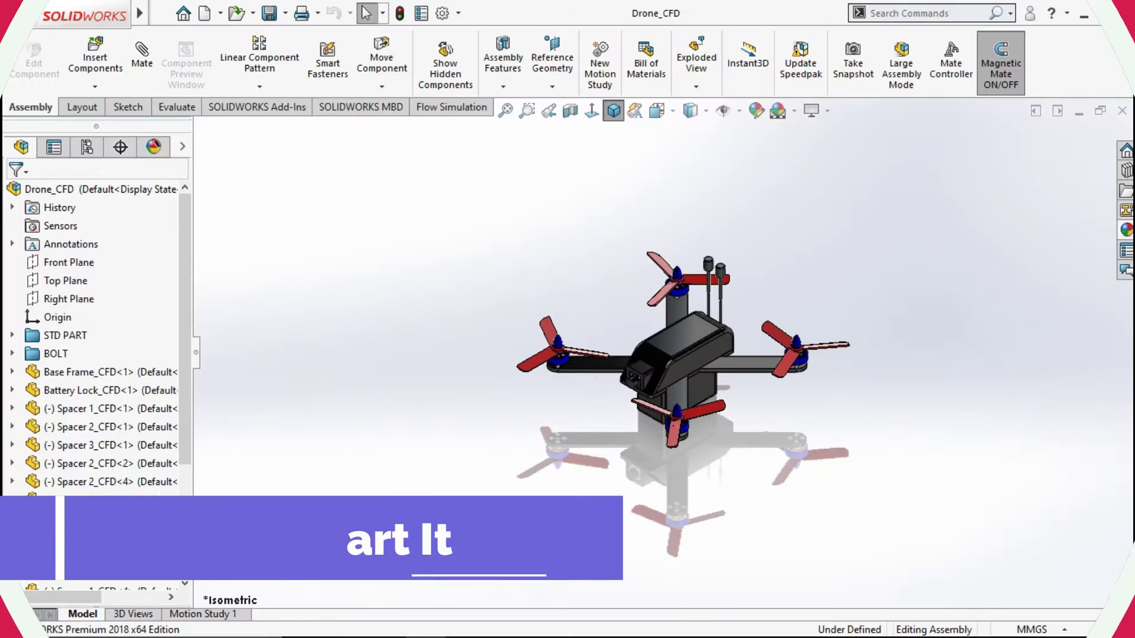
pyautogui.moveTo(425, 552); pyautogui.dragTo(337, 406)
pyautogui.moveTo(294, 319); pyautogui.dragTo(373, 367)
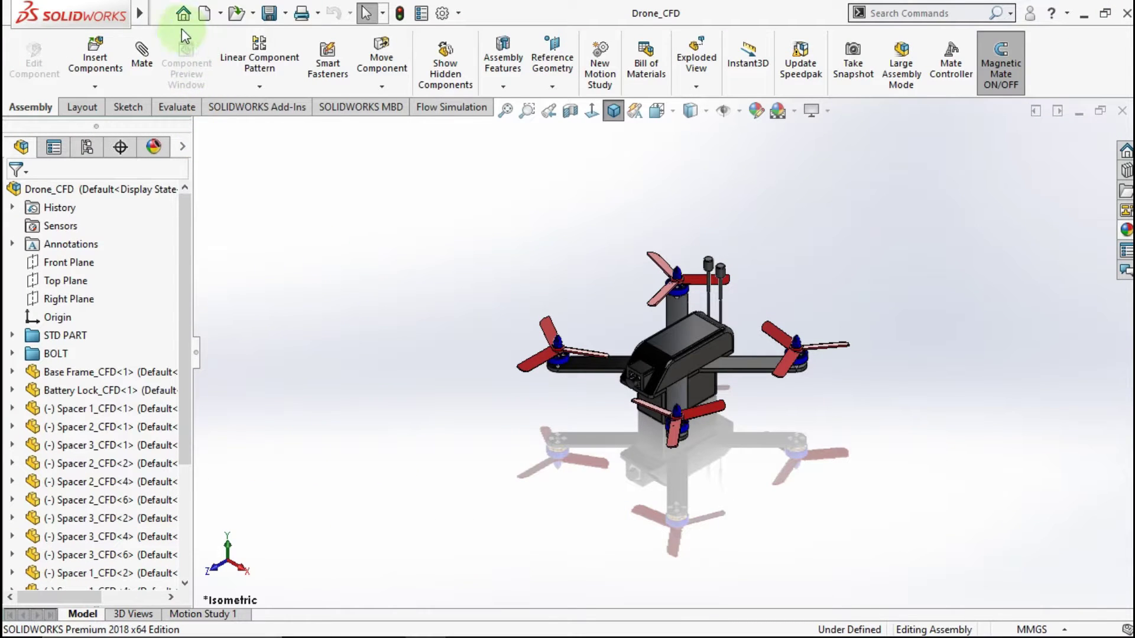
# Insert a new empty part into the drone assembly without attaching it to a face, and locate it at the end of the component list.
pyautogui.moveTo(148, 17)
pyautogui.click(260, 14)
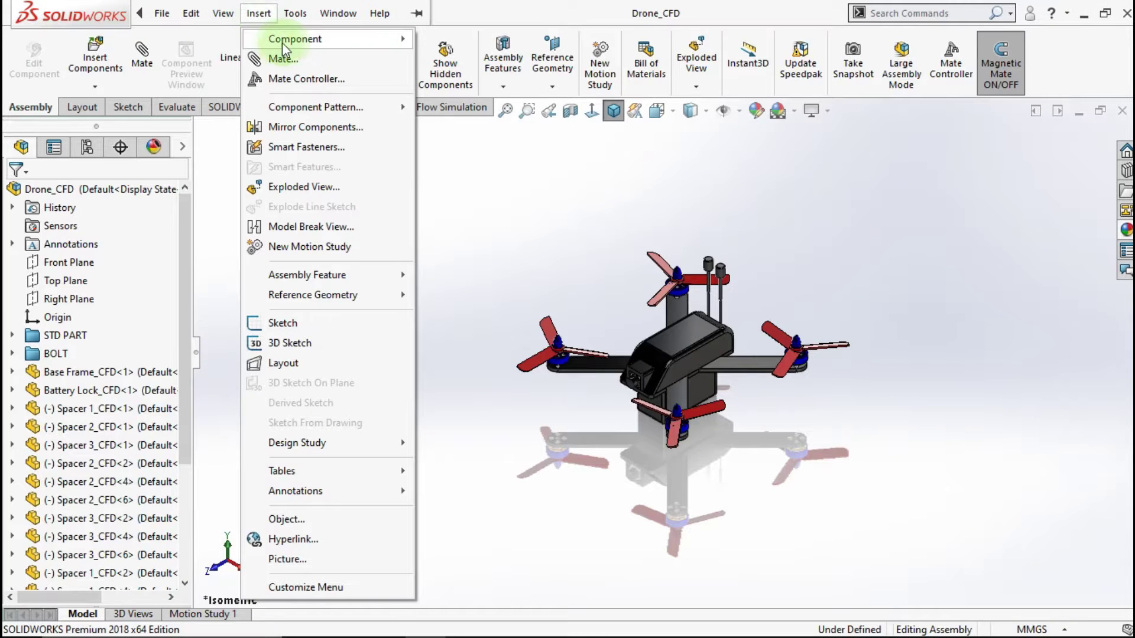
pyautogui.moveTo(342, 39)
pyautogui.click(462, 59)
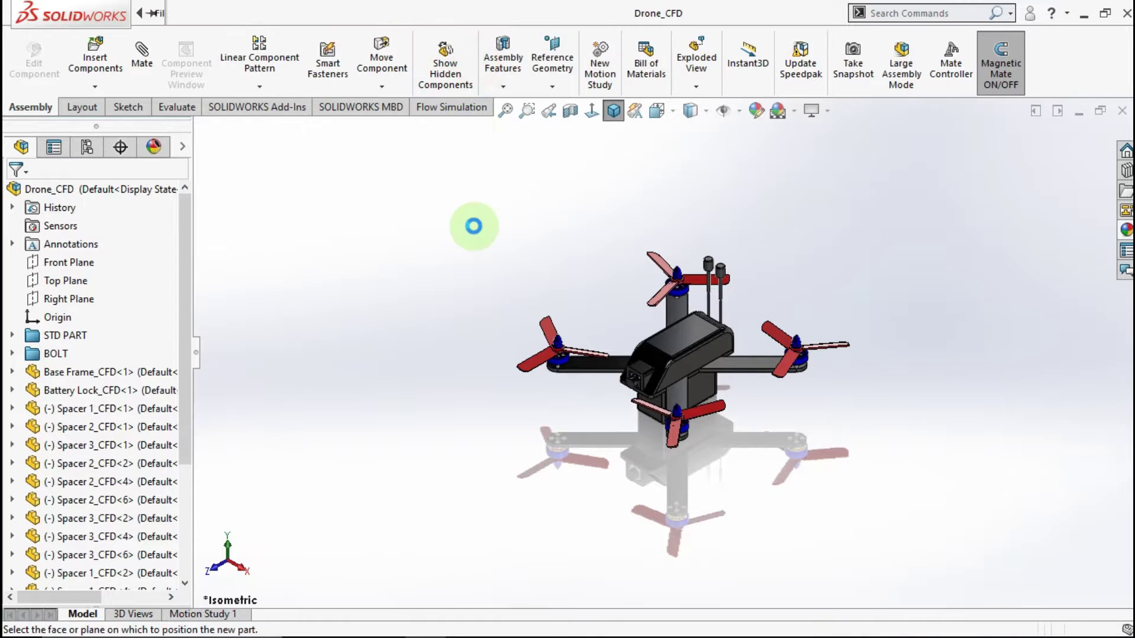
pyautogui.click(473, 240)
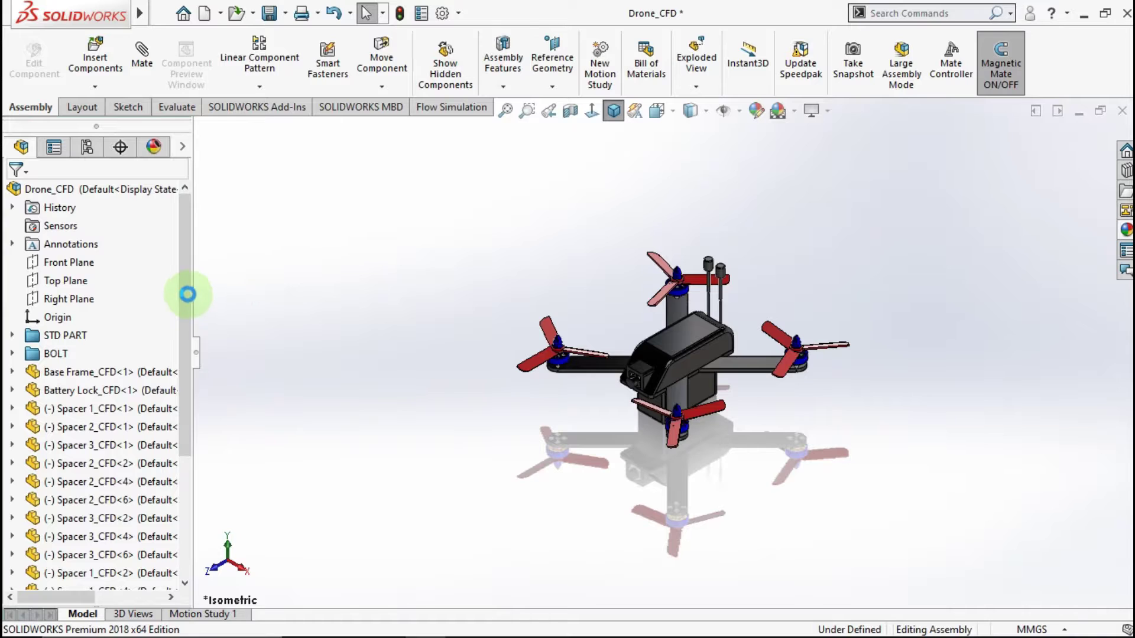
pyautogui.moveTo(183, 298); pyautogui.dragTo(188, 505)
pyautogui.click(113, 555)
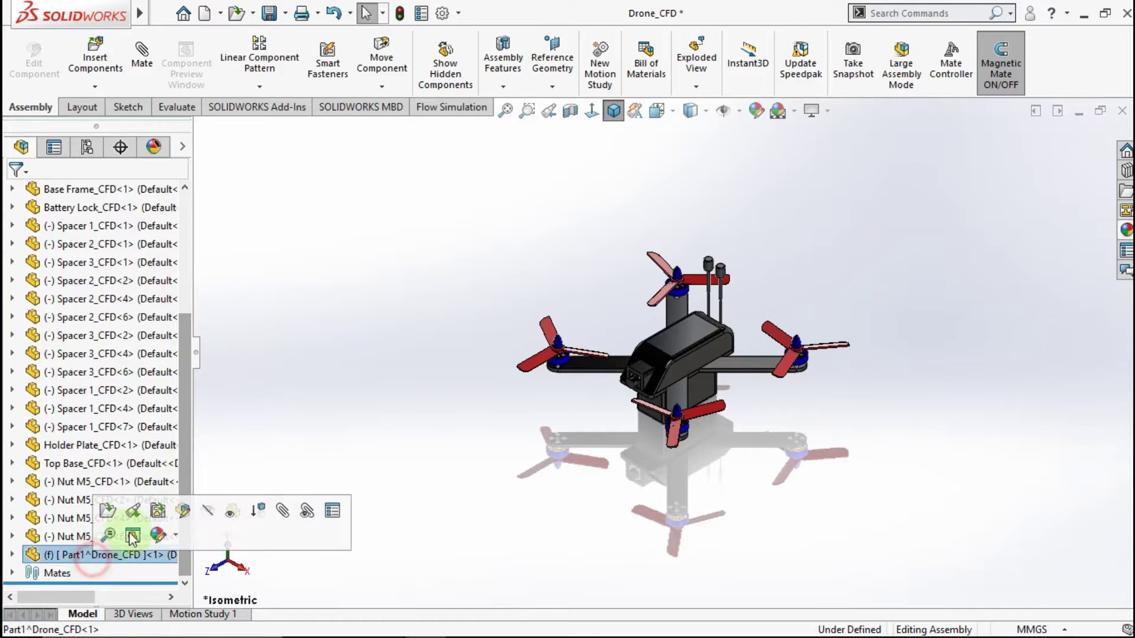
pyautogui.click(317, 324)
# Insert a second new empty part into the drone assembly, placed in open space.
pyautogui.moveTo(142, 16)
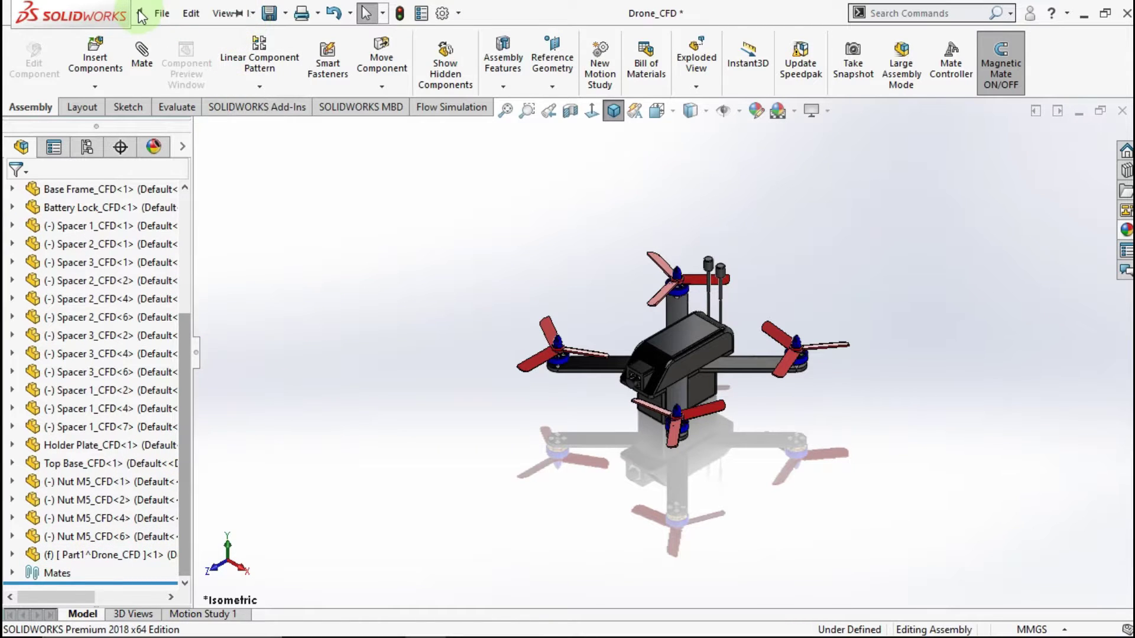
pyautogui.click(258, 14)
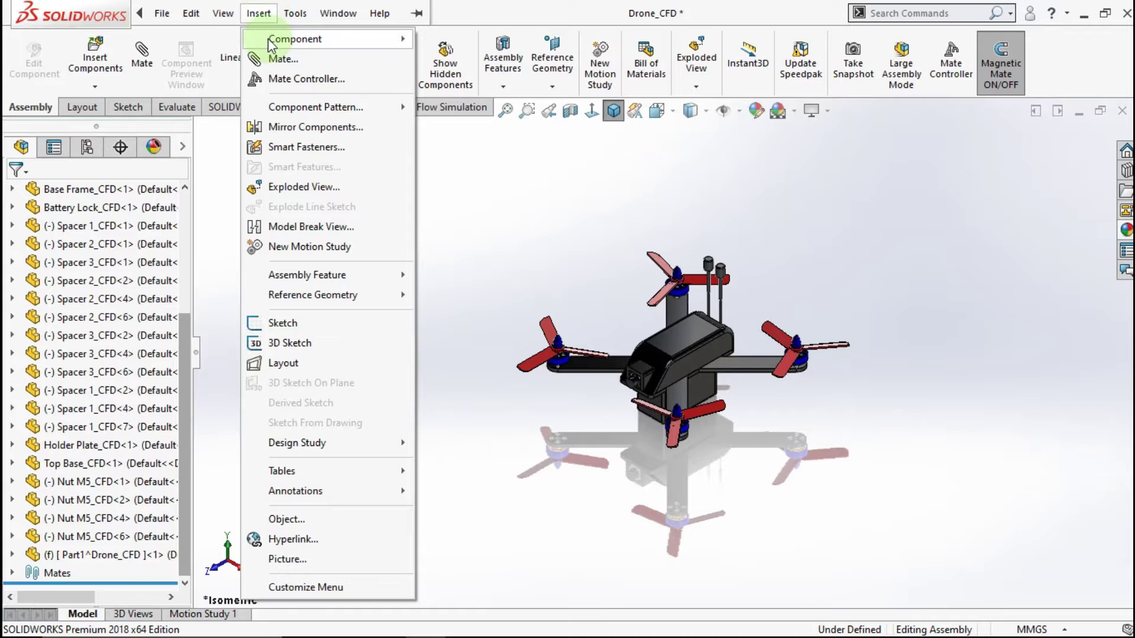
pyautogui.click(451, 126)
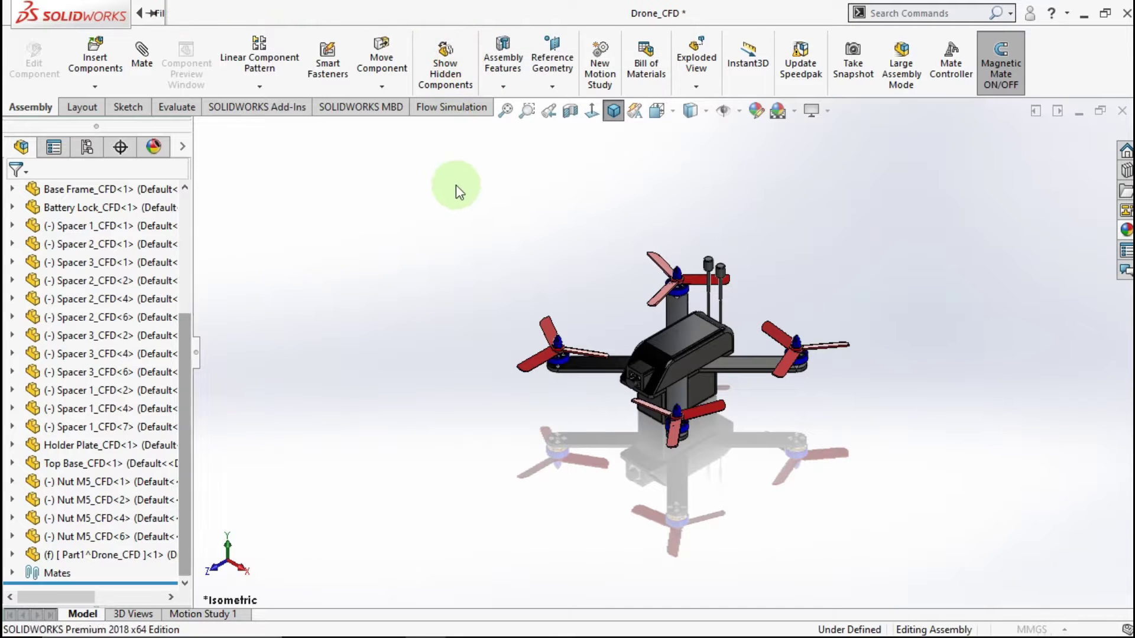
pyautogui.click(450, 250)
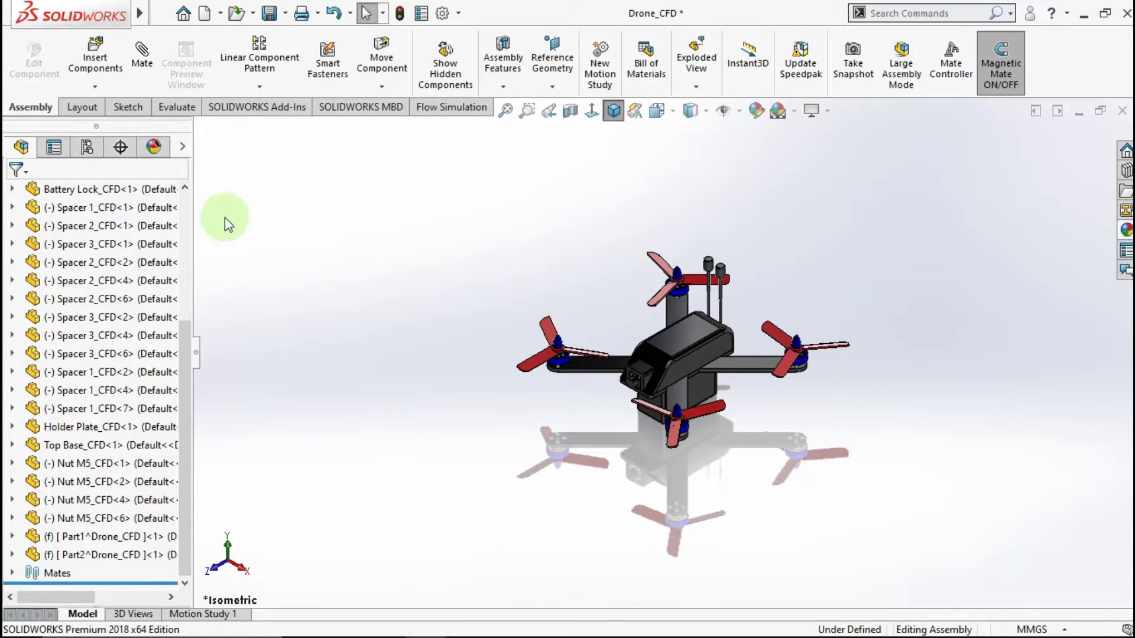
# Insert a third new empty part into the drone assembly.
pyautogui.click(191, 13)
pyautogui.click(252, 14)
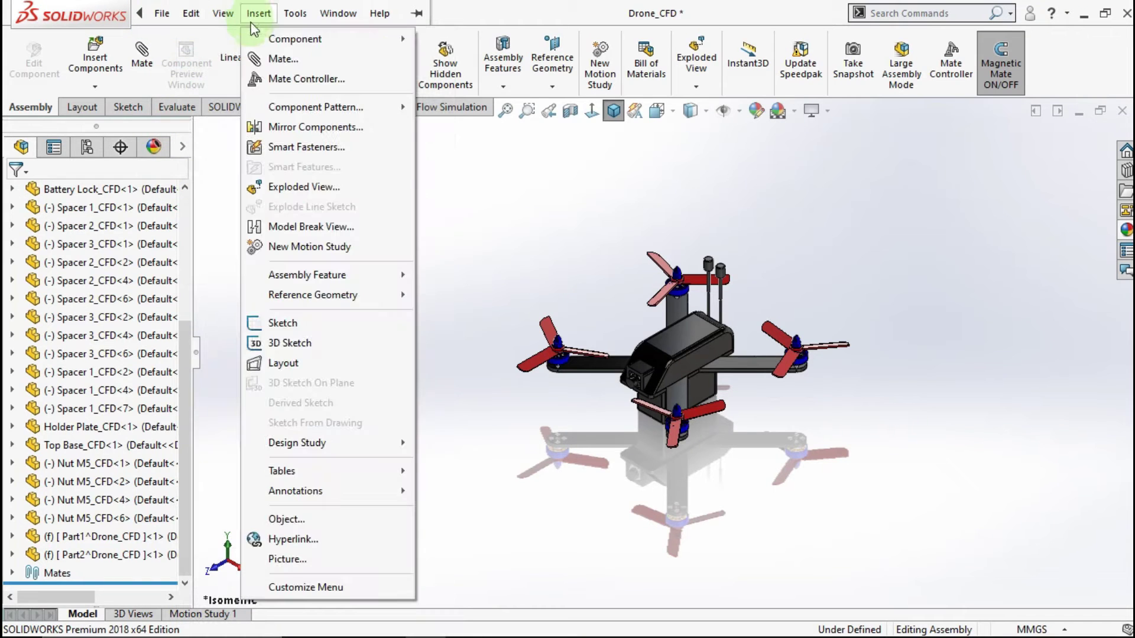
pyautogui.moveTo(281, 46)
pyautogui.click(453, 59)
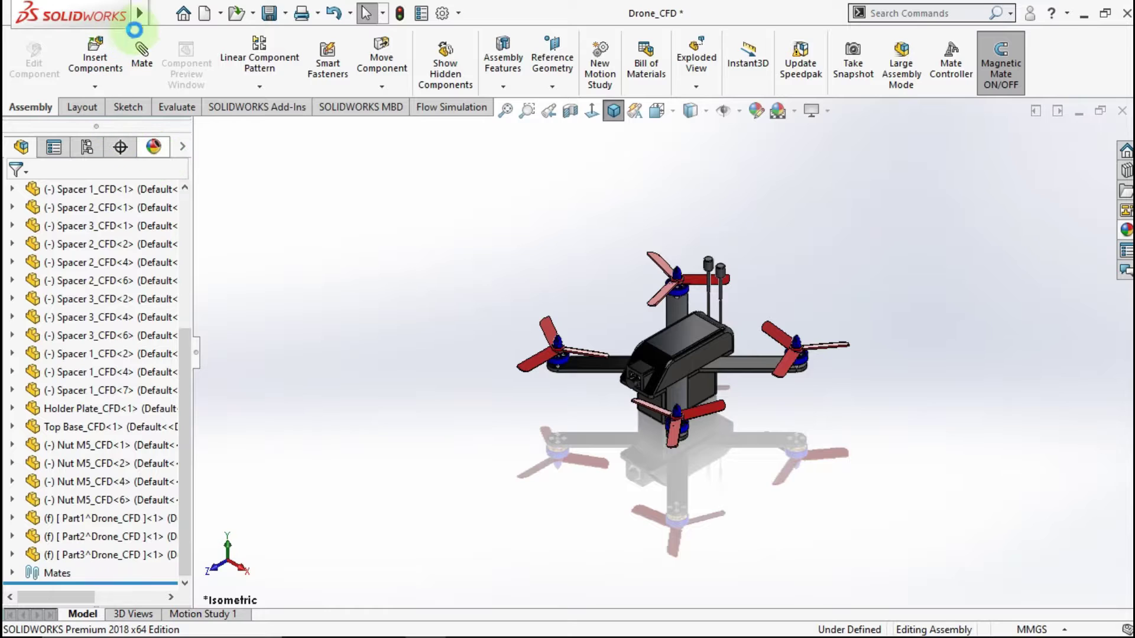
# Insert a fourth new empty part into the drone assembly, placed in open space.
pyautogui.moveTo(142, 12)
pyautogui.click(261, 14)
pyautogui.moveTo(273, 39)
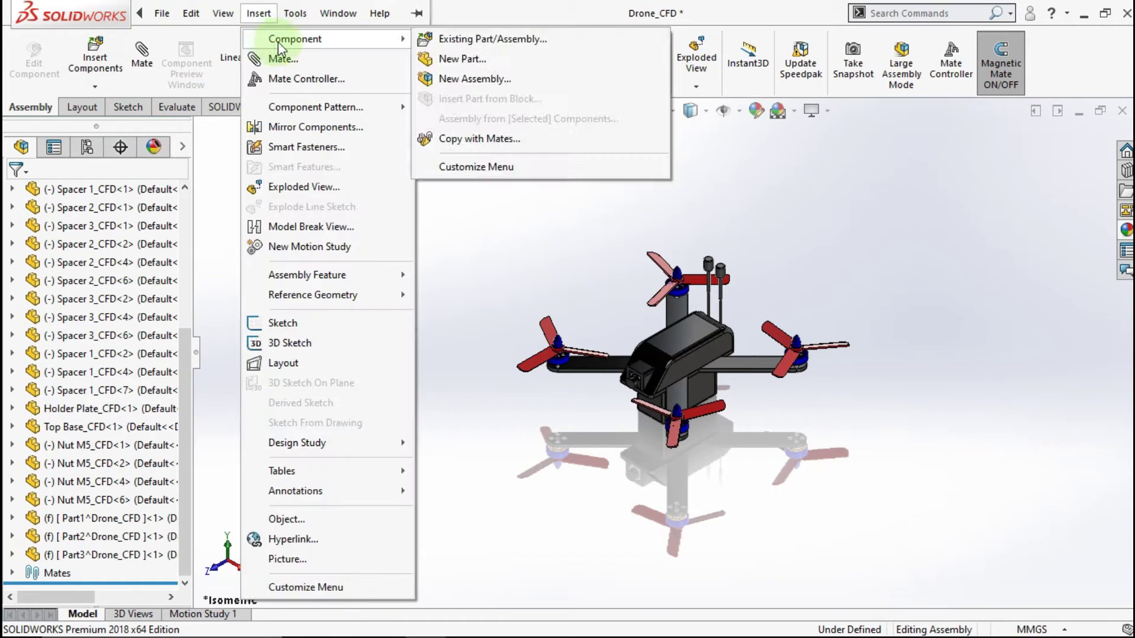
pyautogui.click(453, 61)
pyautogui.click(400, 246)
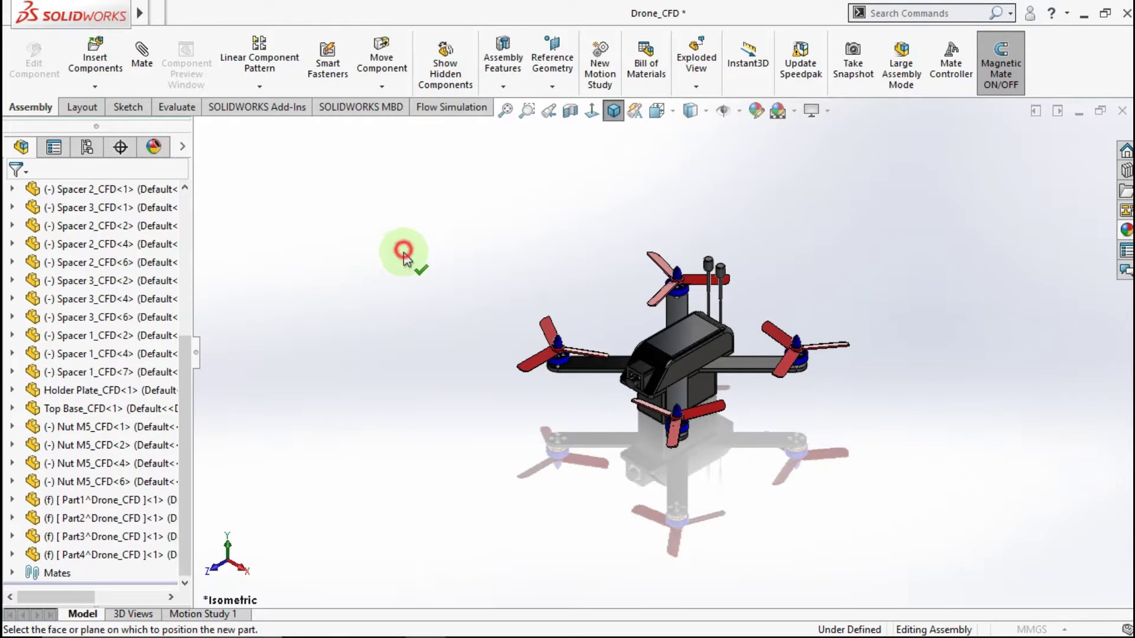
# Start editing Part1, the first of the new parts, in the context of the assembly.
pyautogui.rightClick(71, 506)
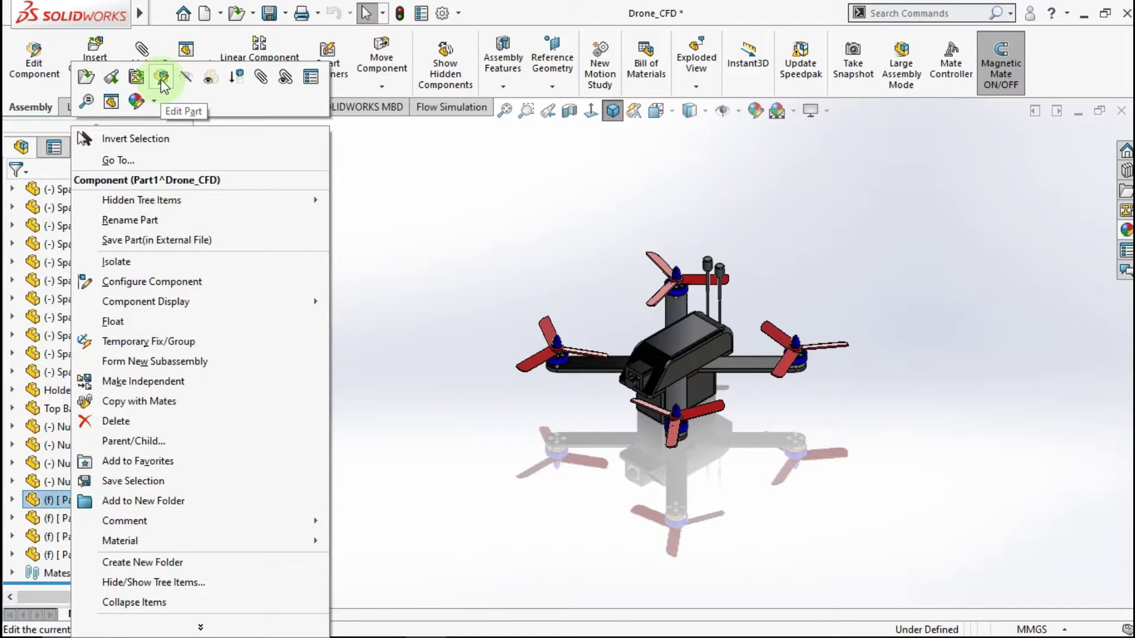
pyautogui.click(162, 81)
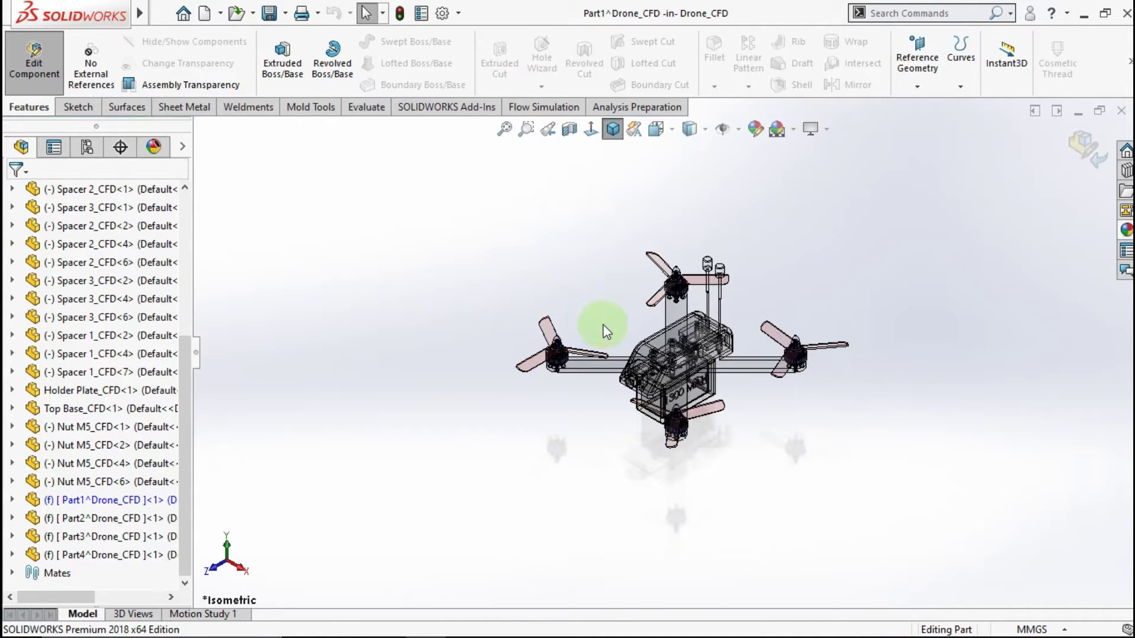
pyautogui.scroll(-3, 654, 363)
pyautogui.moveTo(647, 310); pyautogui.dragTo(520, 367, button='middle')
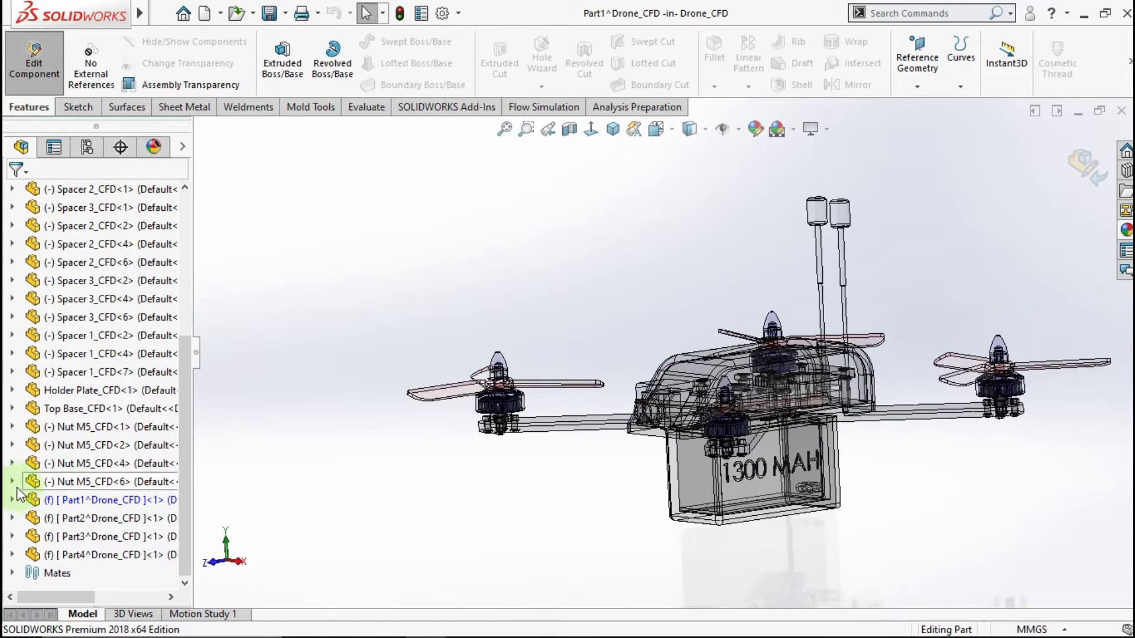
# Create a reference plane in Part1 offset 9 mm above its Top Plane, level with the underside of the motors.
pyautogui.click(13, 500)
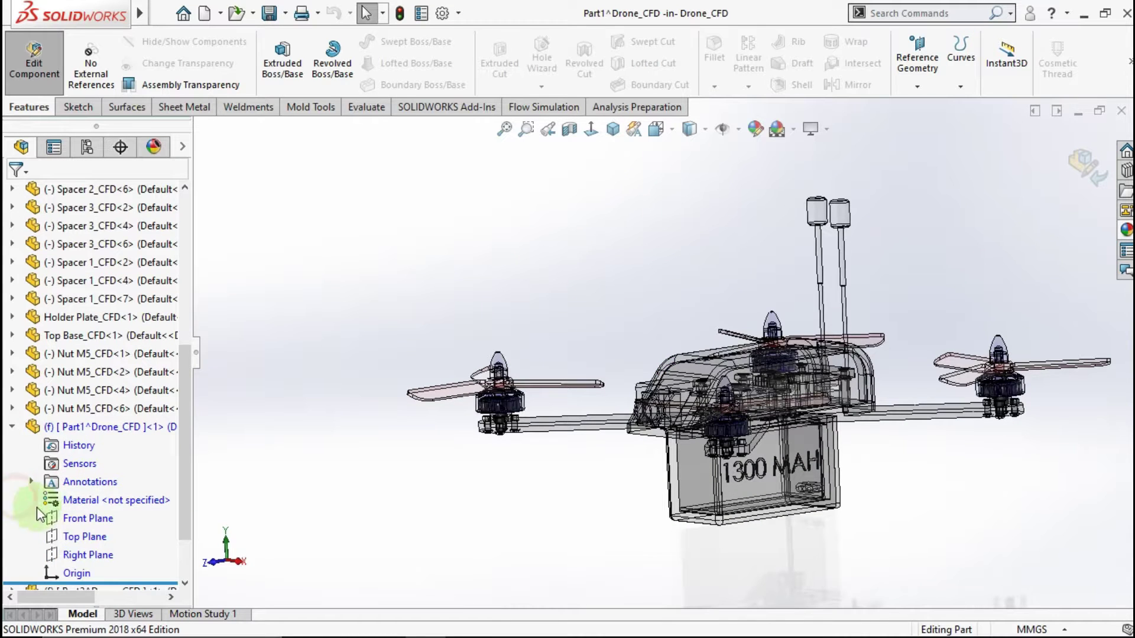
pyautogui.click(67, 536)
pyautogui.scroll(-2, 529, 387)
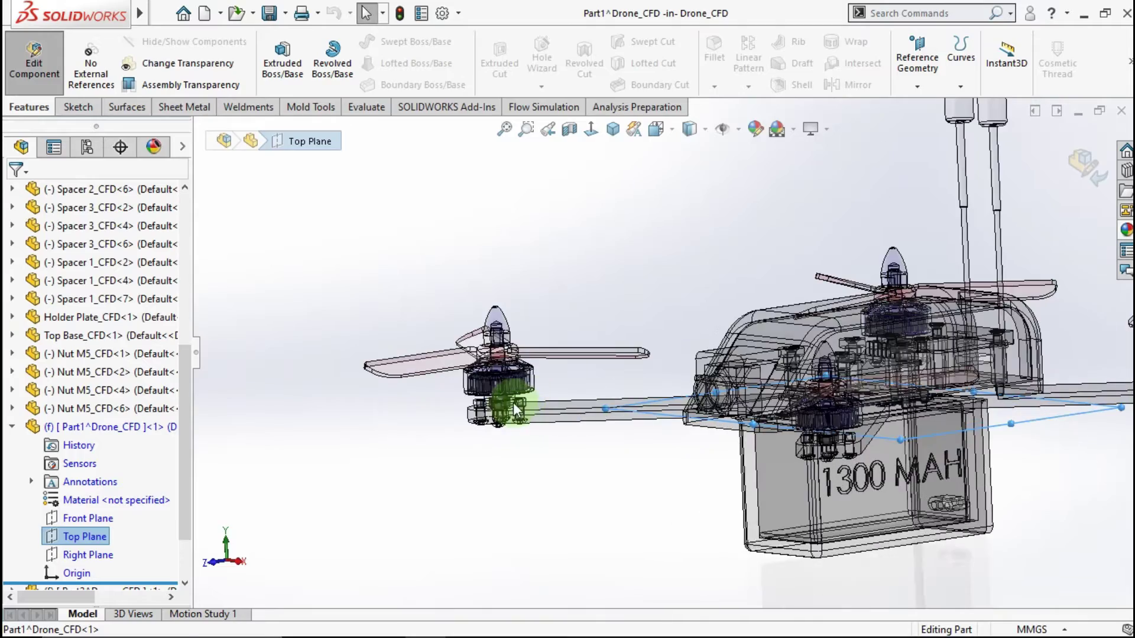
pyautogui.moveTo(532, 384); pyautogui.dragTo(535, 436, button='middle')
pyautogui.scroll(-3, 567, 398)
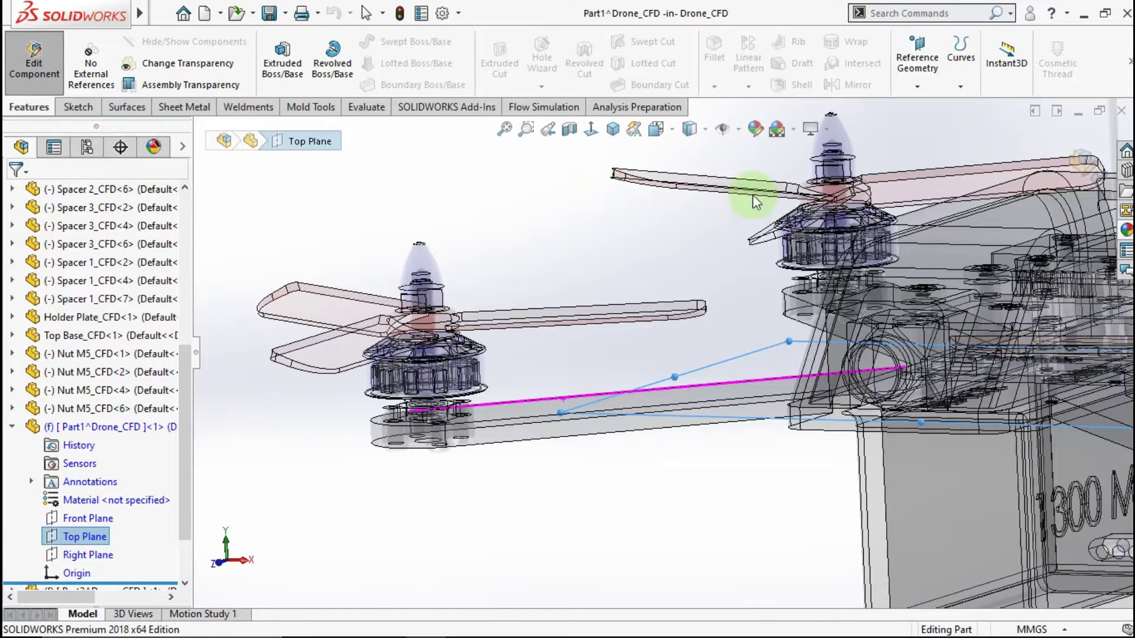
pyautogui.click(916, 87)
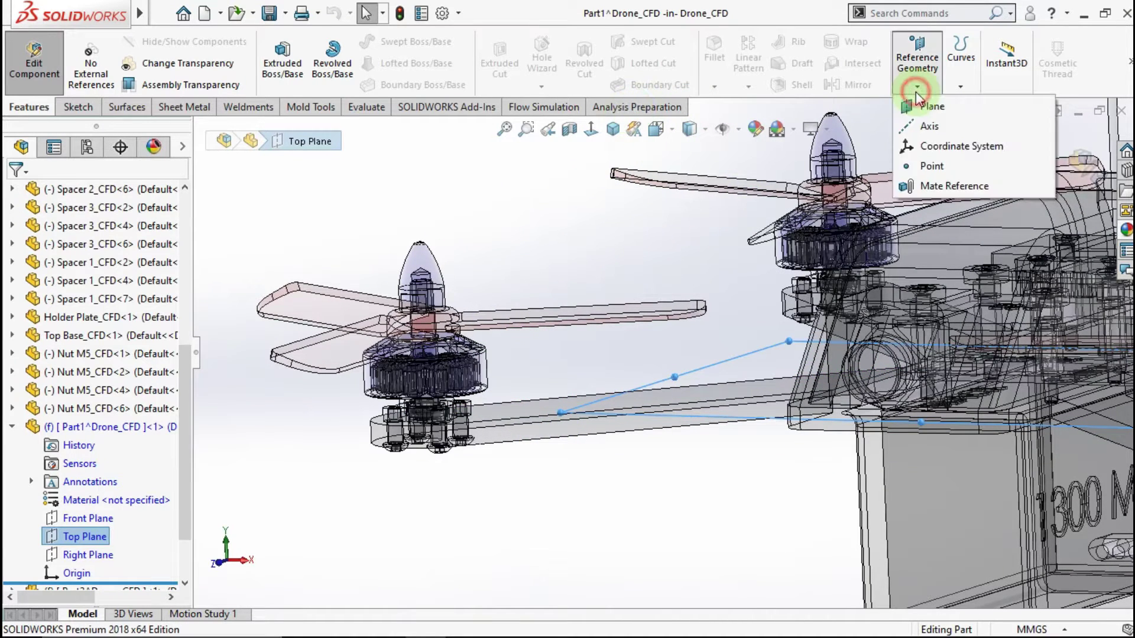
pyautogui.click(931, 106)
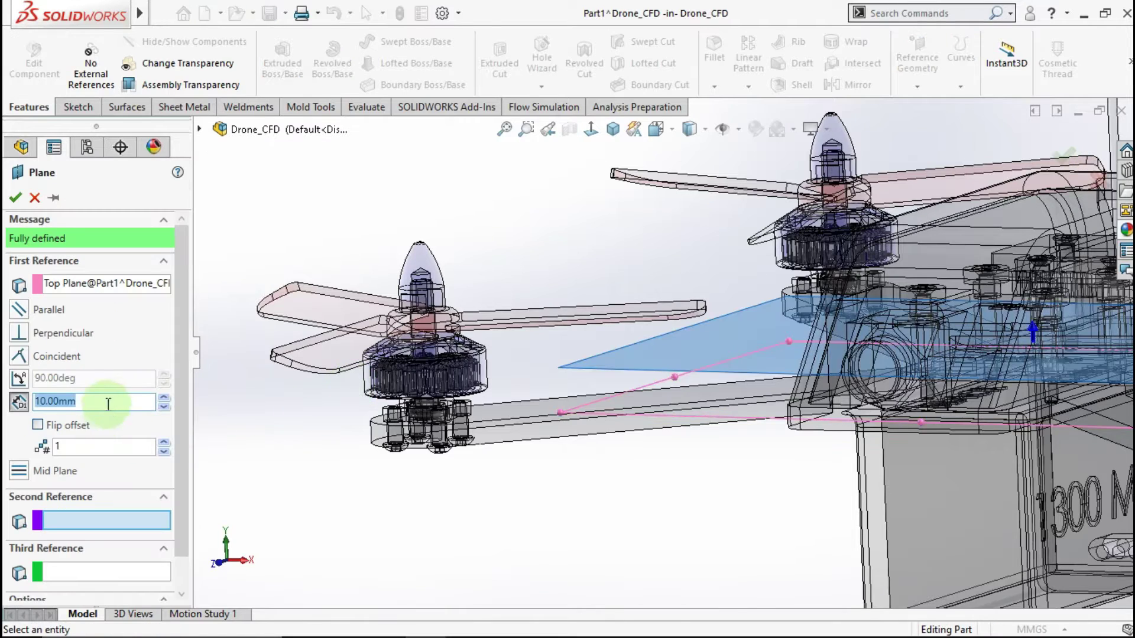
pyautogui.hotkey('ctrl', '1')
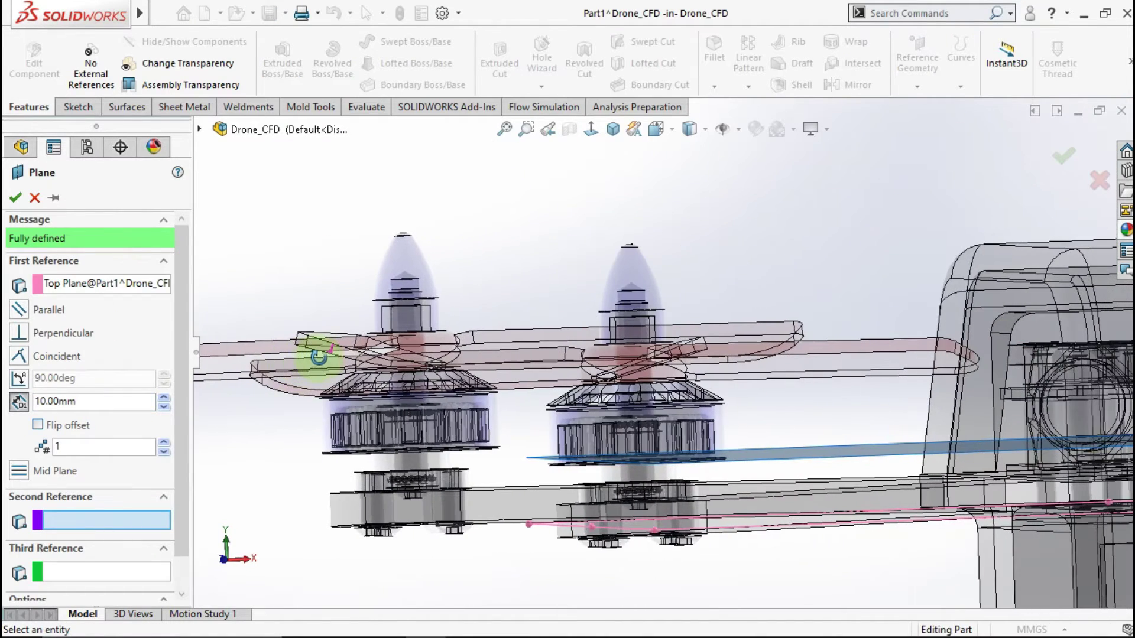
pyautogui.doubleClick(120, 403)
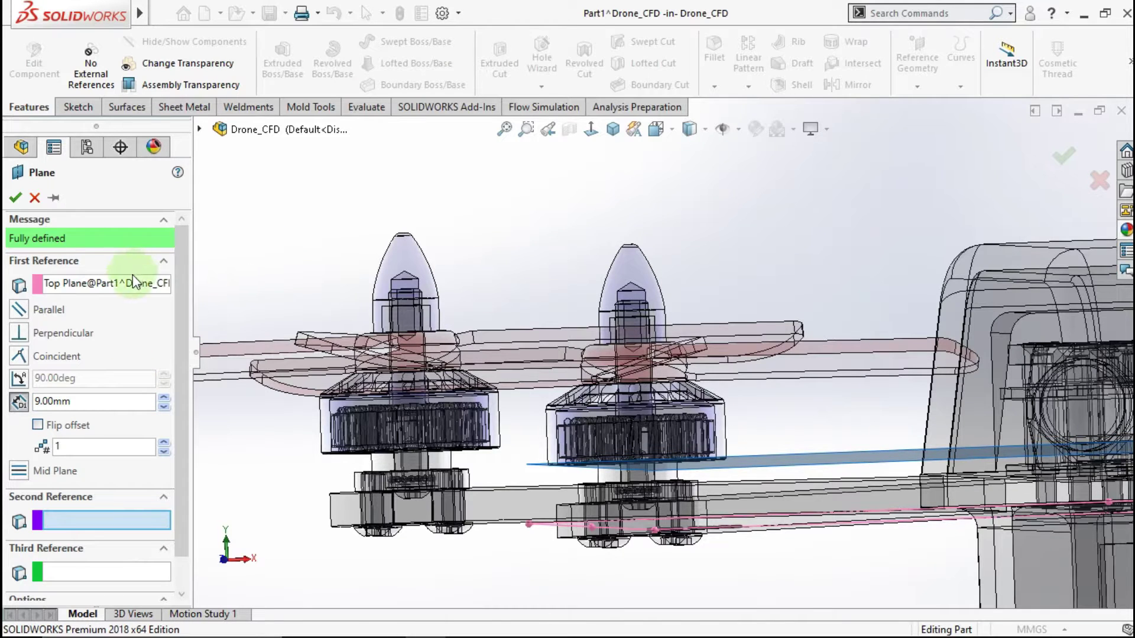
pyautogui.click(13, 199)
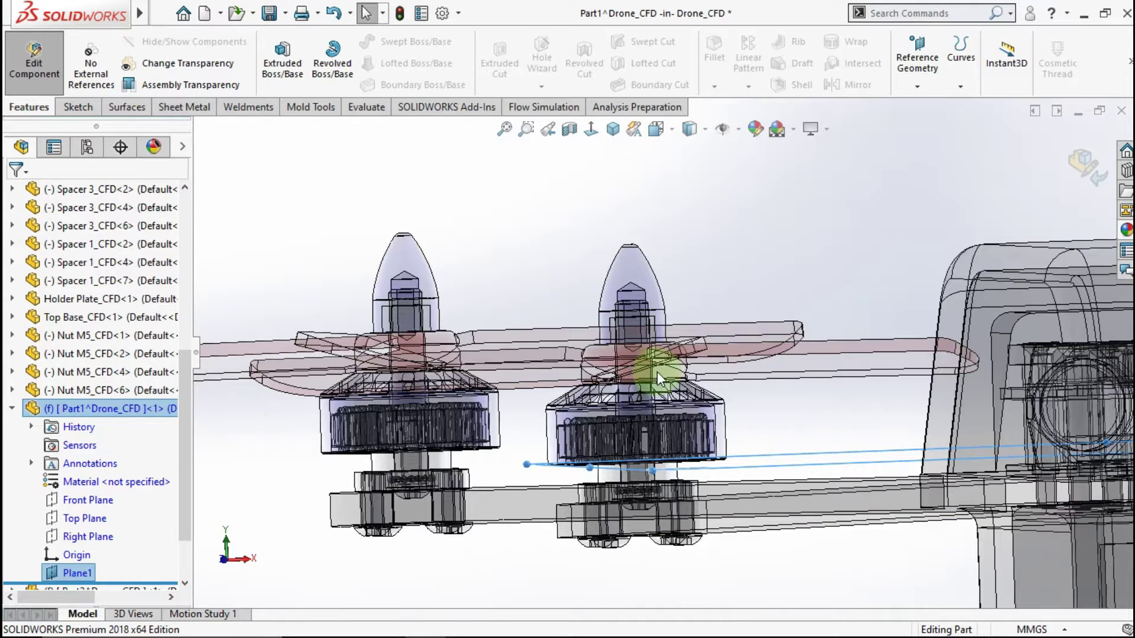
# Start a sketch on the new offset plane of Part1 and view it face-on.
pyautogui.click(77, 573)
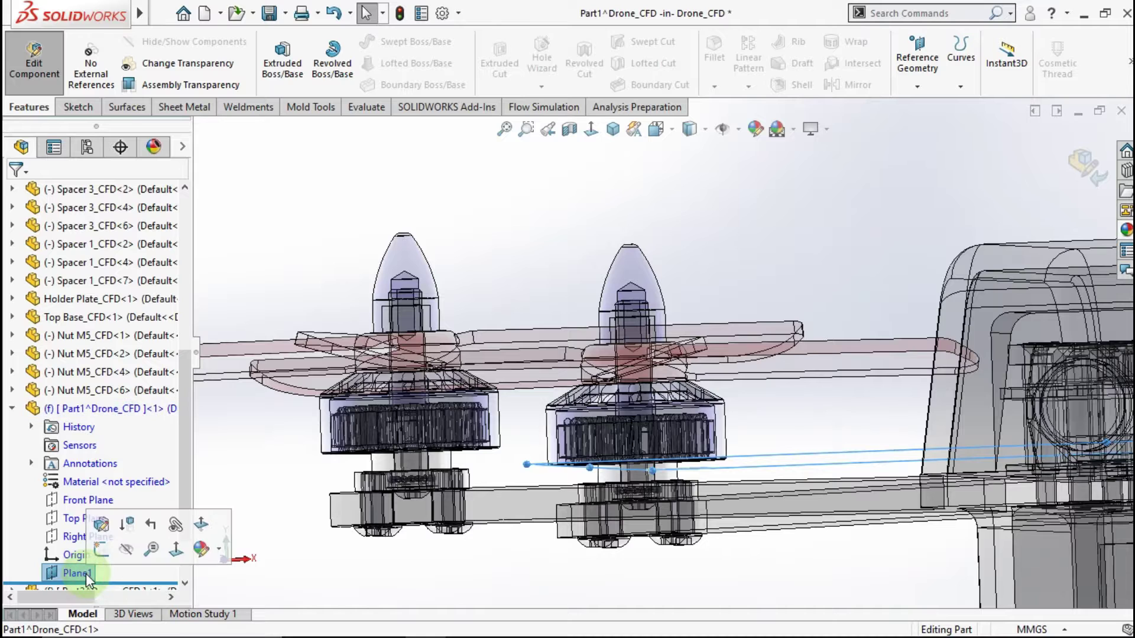
pyautogui.click(104, 539)
pyautogui.click(74, 573)
pyautogui.click(109, 535)
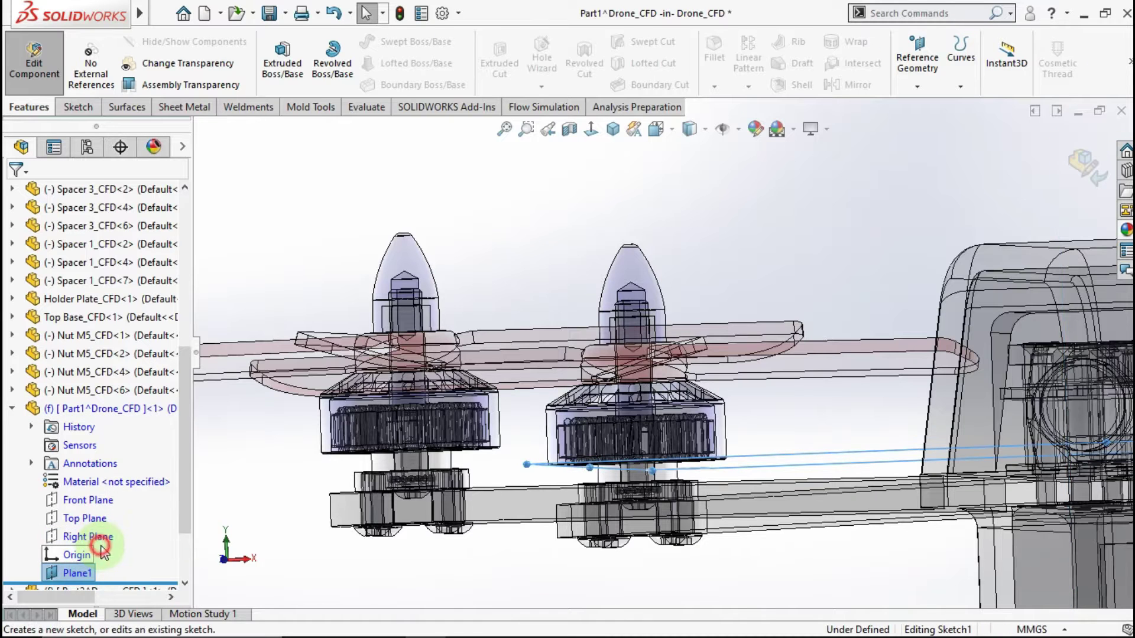
pyautogui.click(590, 129)
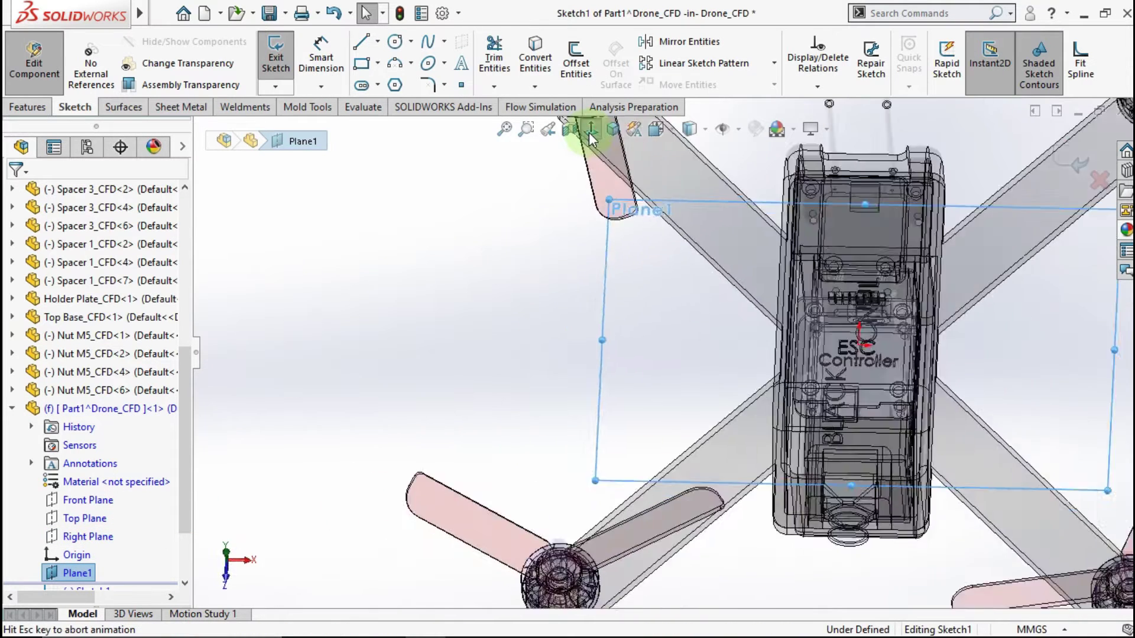
# Sketch a circle centred on the front-left motor axis with a radius of about 69 mm, enclosing the whole propeller.
pyautogui.click(556, 487)
pyautogui.scroll(-5, 539, 463)
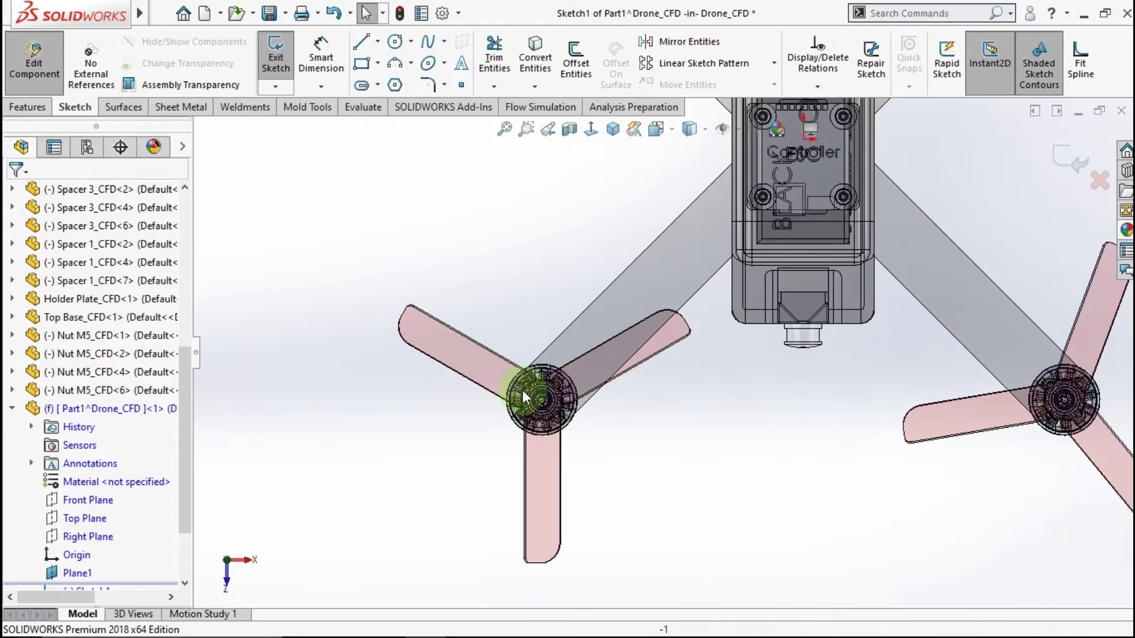
pyautogui.click(394, 43)
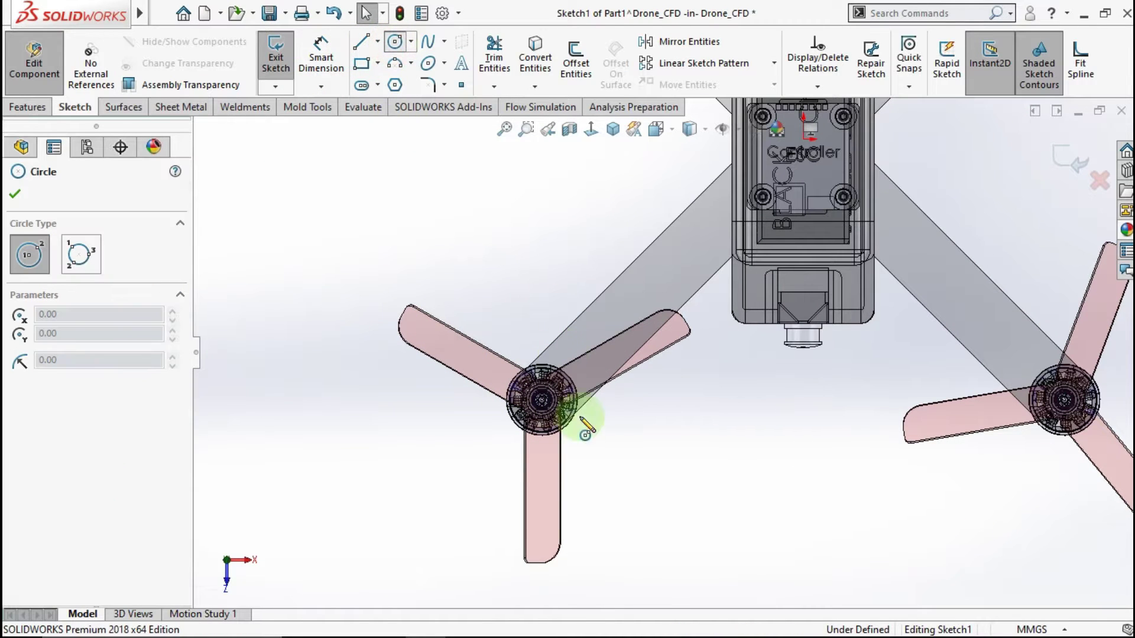
pyautogui.scroll(-5, 615, 405)
pyautogui.scroll(-8, 549, 395)
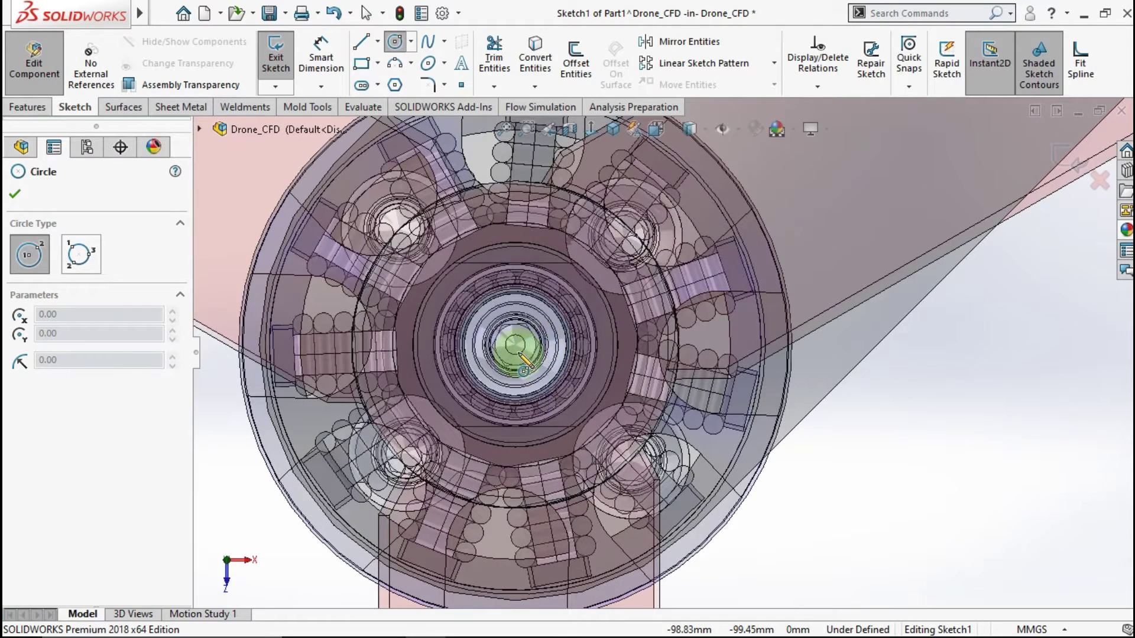
pyautogui.click(515, 346)
pyautogui.scroll(3, 576, 408)
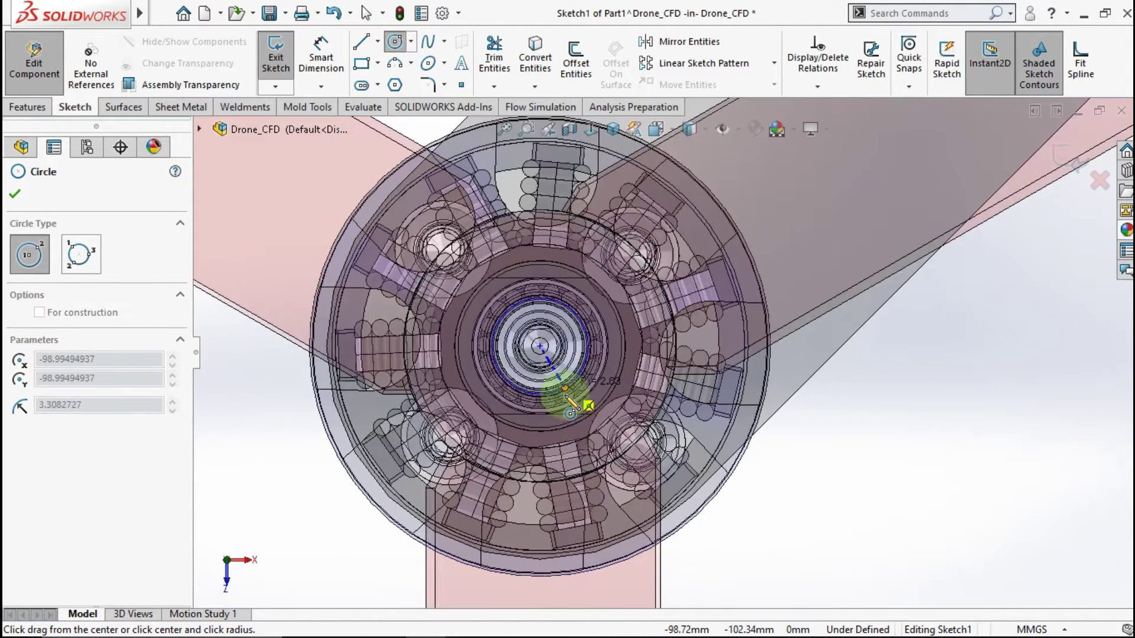
pyautogui.scroll(9, 569, 423)
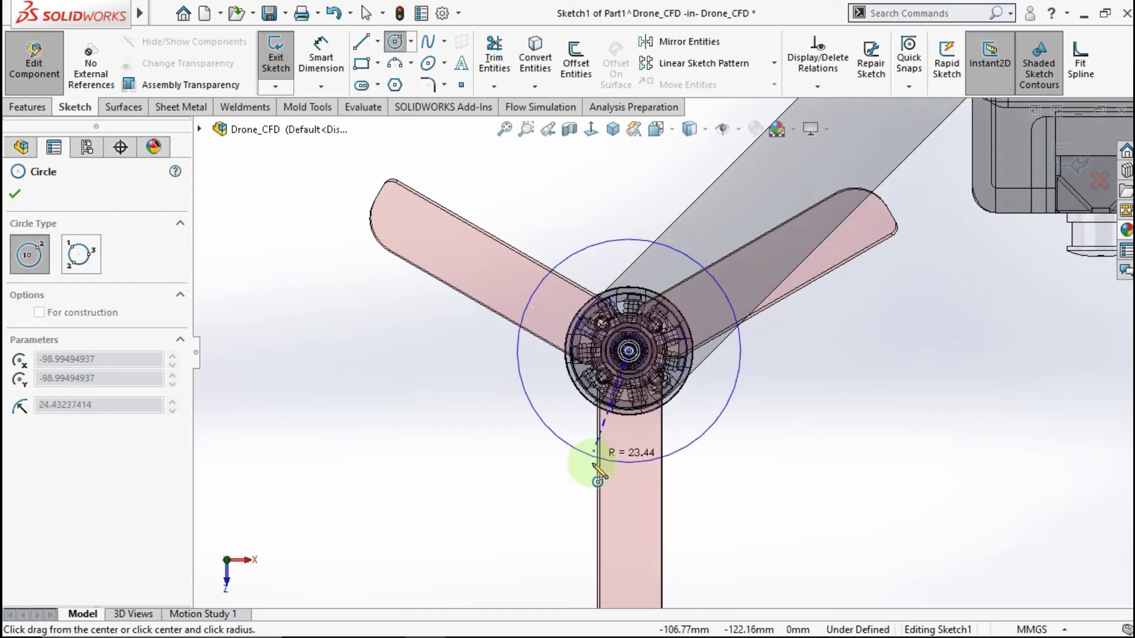
pyautogui.click(588, 534)
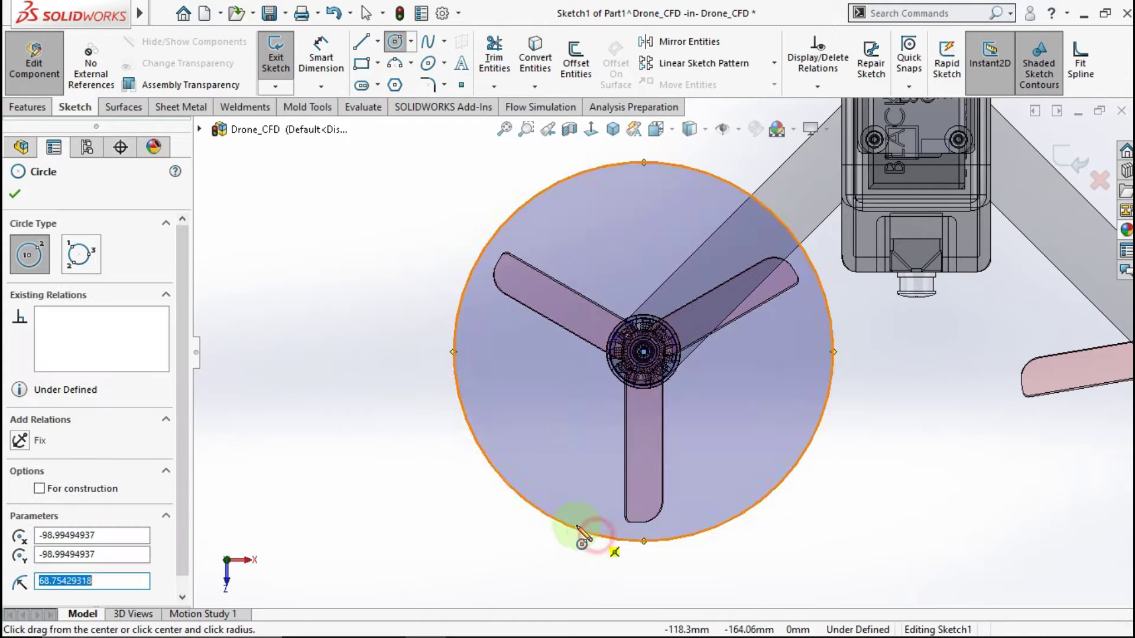
# Dimension the circle around the front-left propeller to a diameter of 130 mm.
pyautogui.click(321, 59)
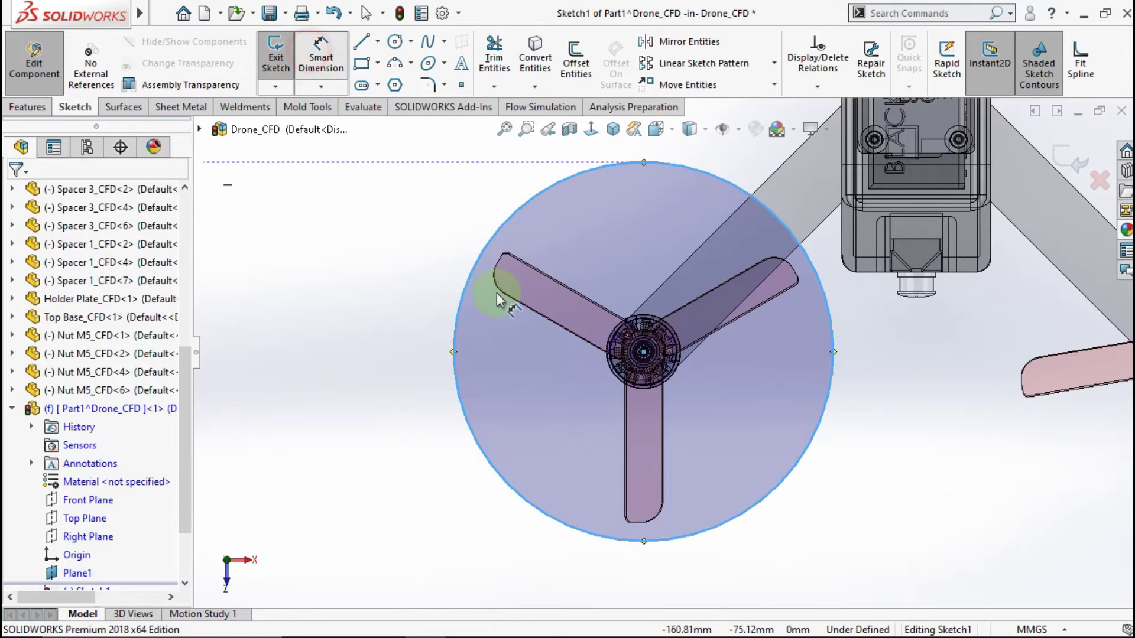
pyautogui.click(479, 257)
pyautogui.click(335, 303)
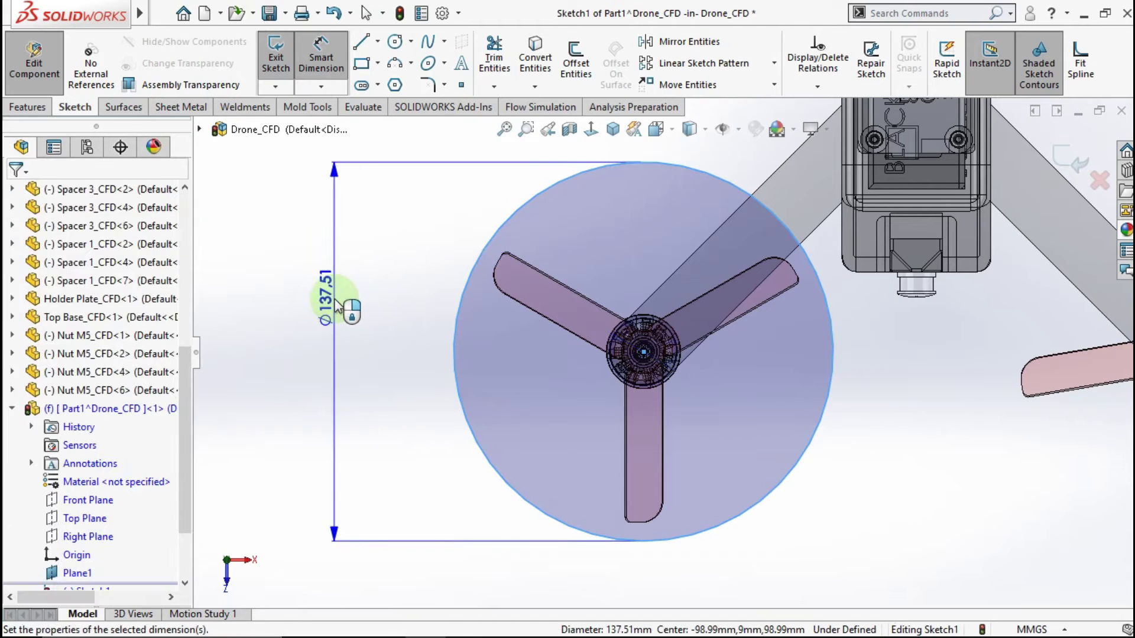
pyautogui.click(264, 295)
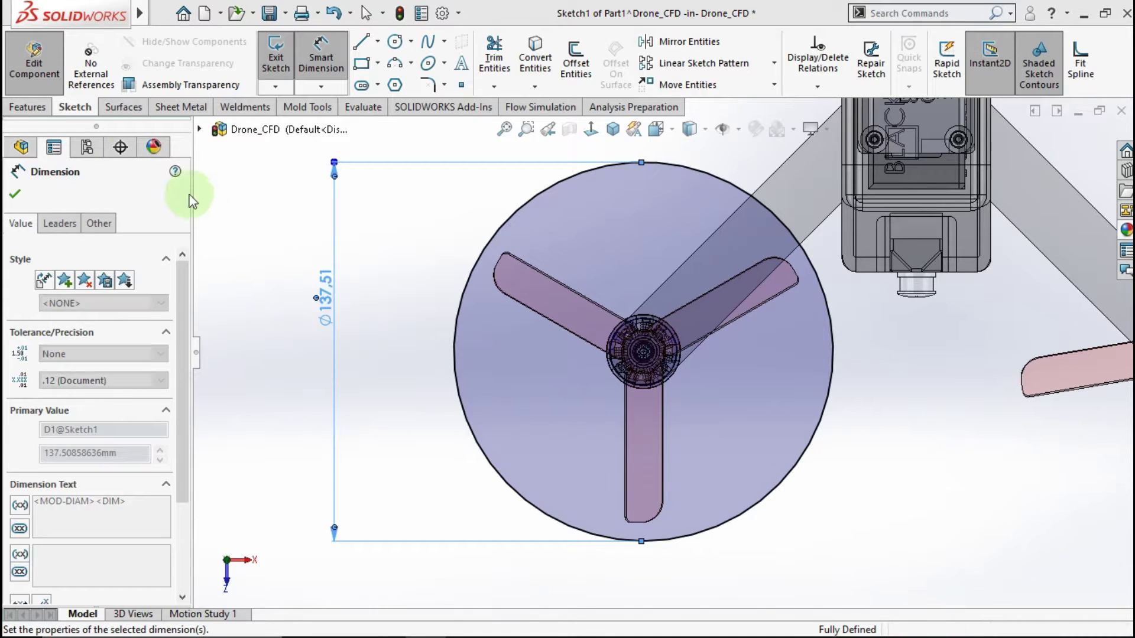
# Extrude the circle 36 mm upward as a blind boss enclosing the propeller, and return from Part1 to editing the assembly.
pyautogui.click(36, 107)
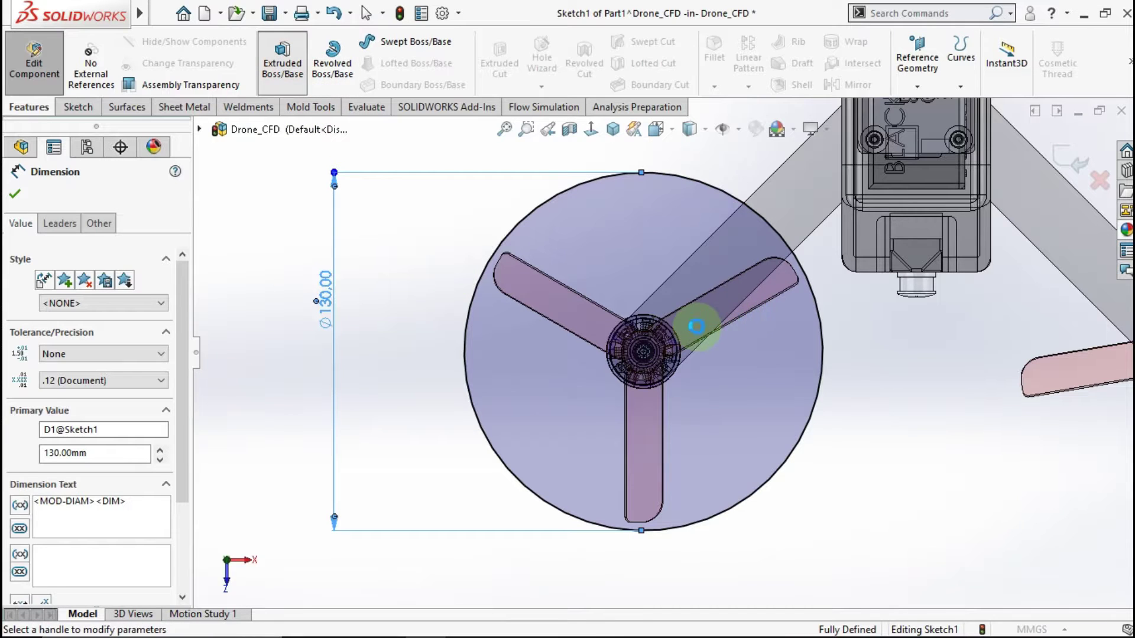
pyautogui.write('36')
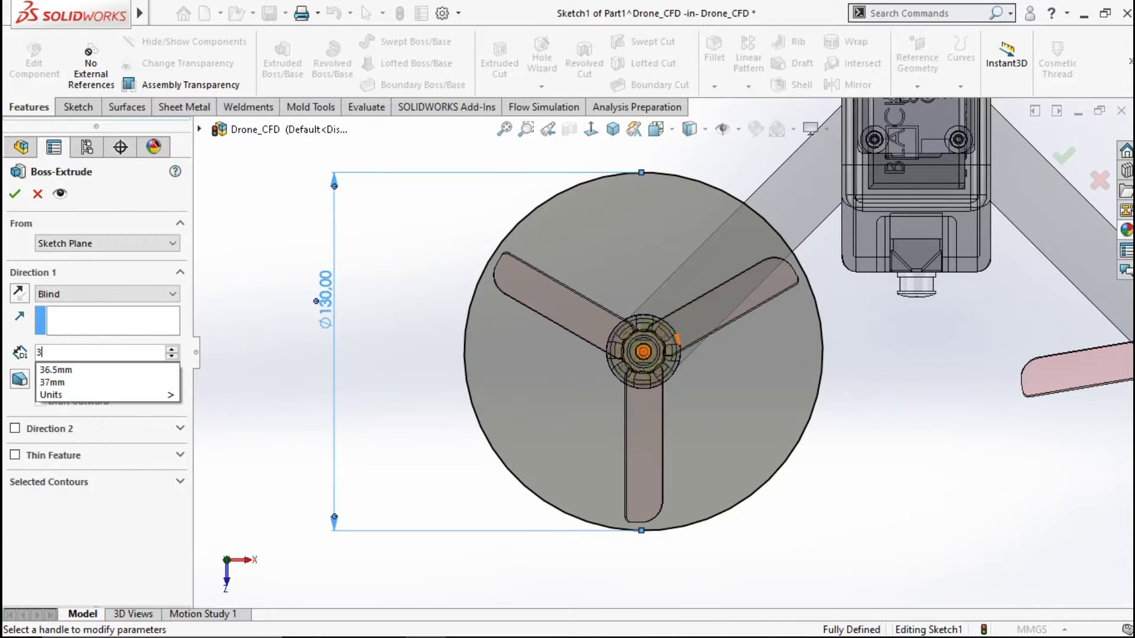
pyautogui.click(263, 319)
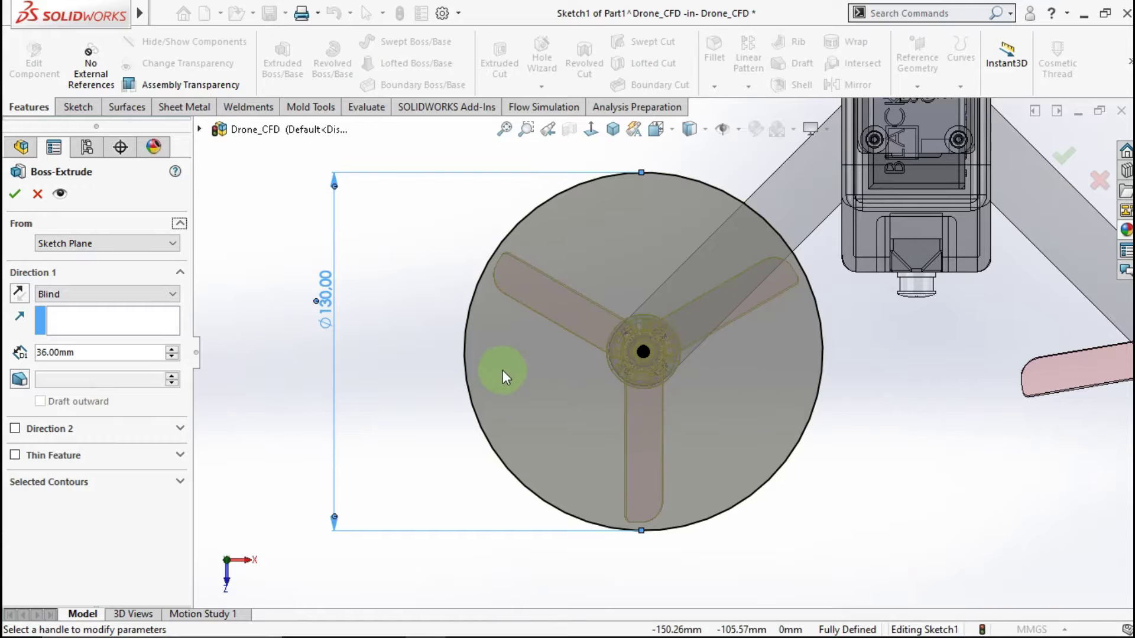
pyautogui.moveTo(507, 320); pyautogui.dragTo(530, 282, button='middle')
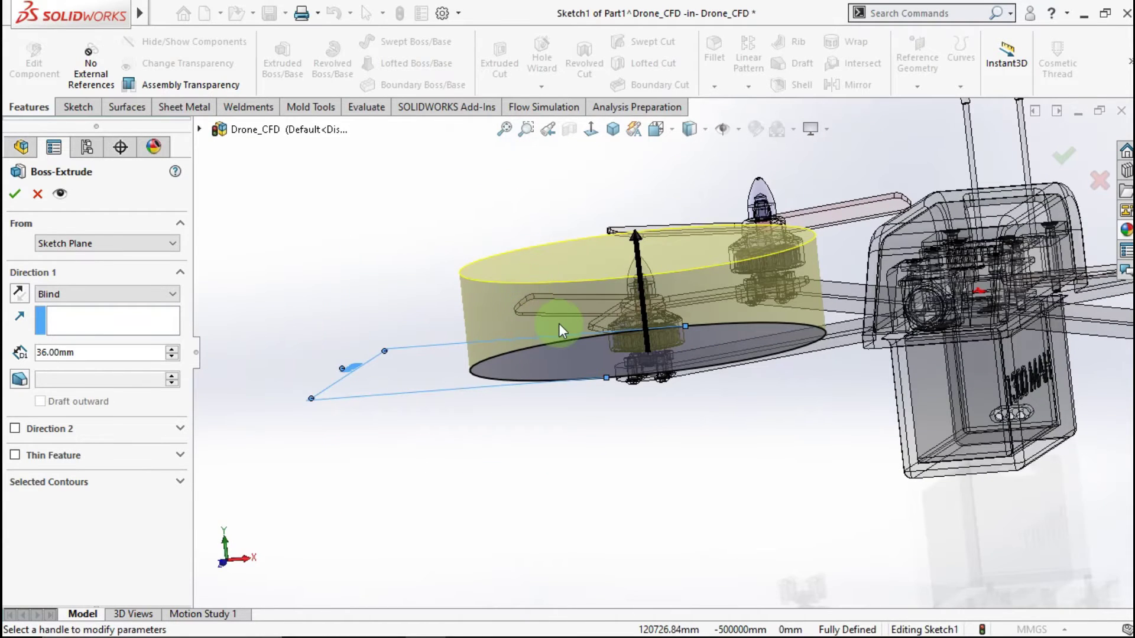
pyautogui.moveTo(558, 324); pyautogui.dragTo(539, 308, button='middle')
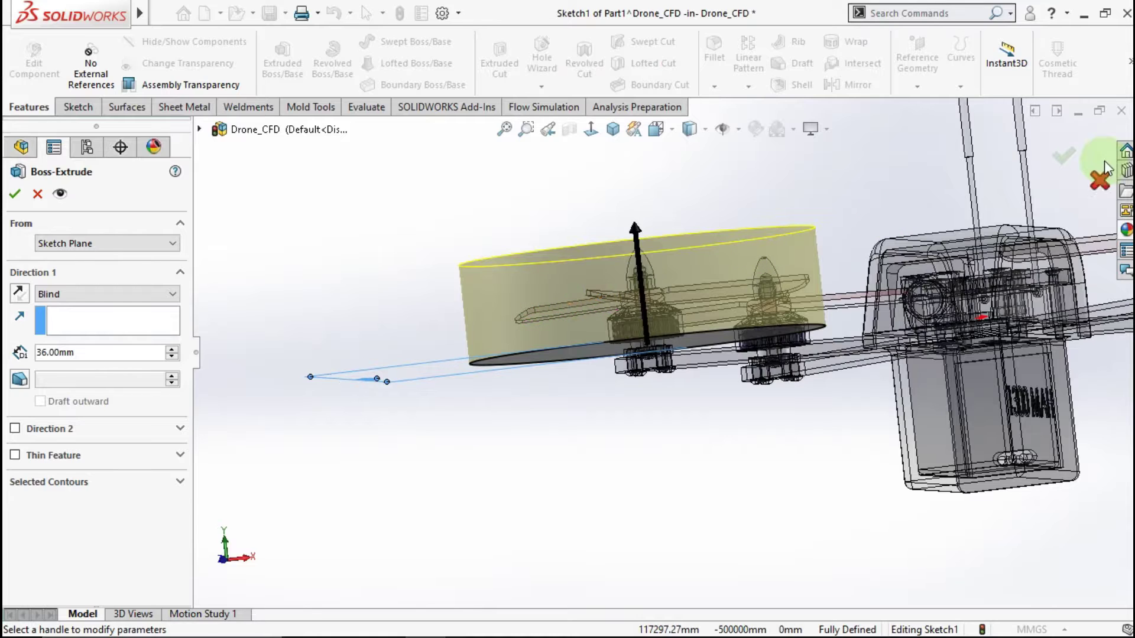
pyautogui.click(1063, 152)
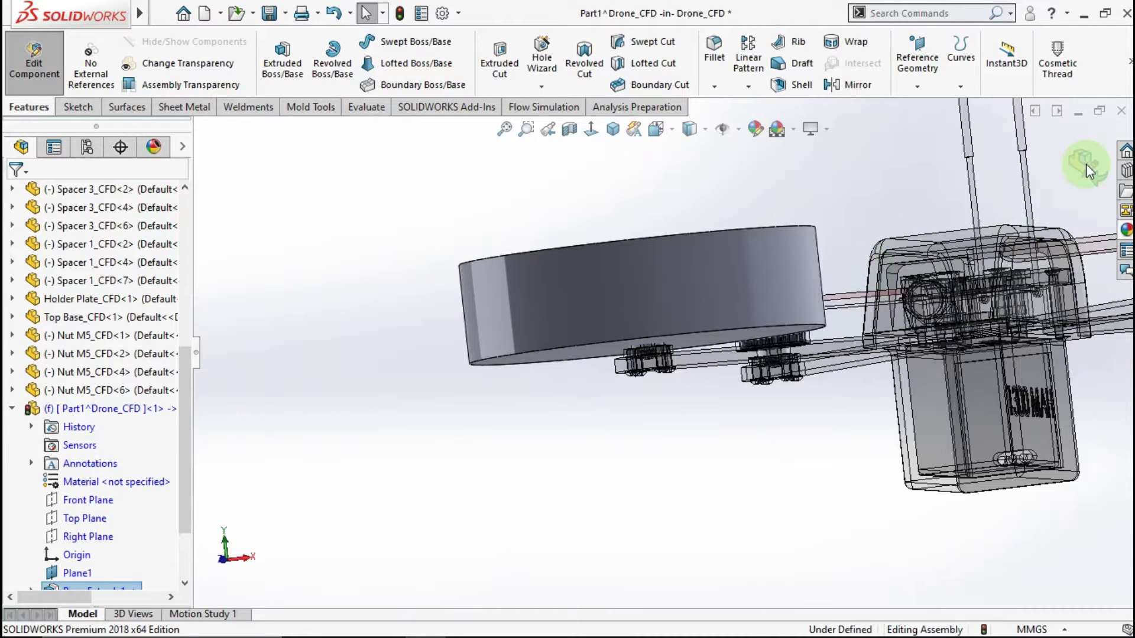
pyautogui.click(1087, 168)
pyautogui.click(12, 409)
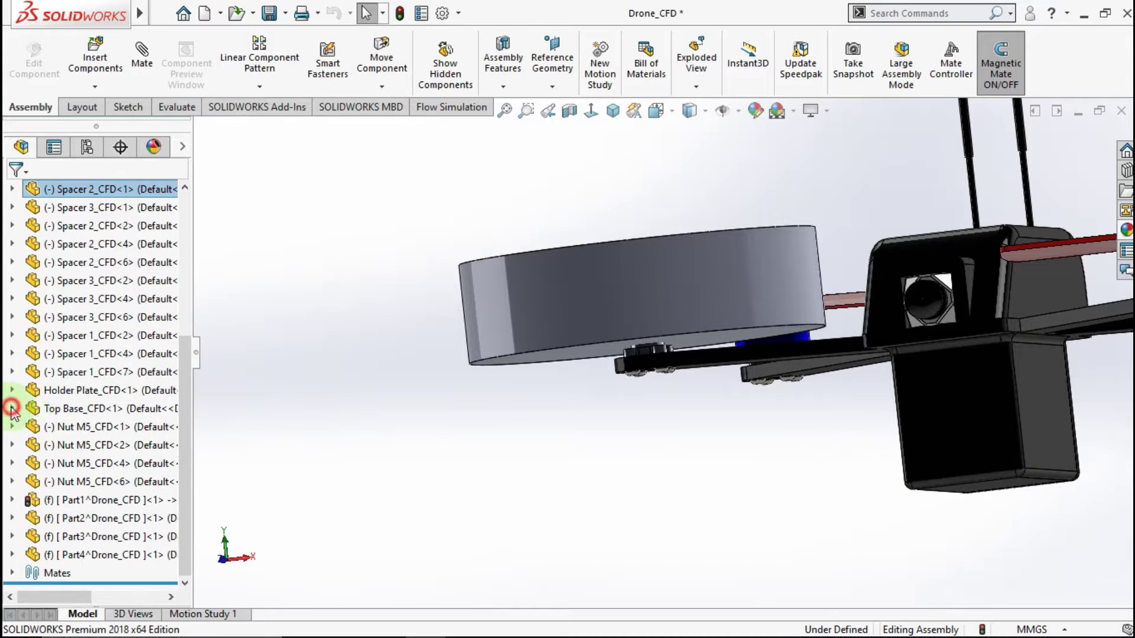
# Select Part2, the second of the new in-context parts, in the assembly.
pyautogui.click(76, 513)
pyautogui.scroll(5, 839, 296)
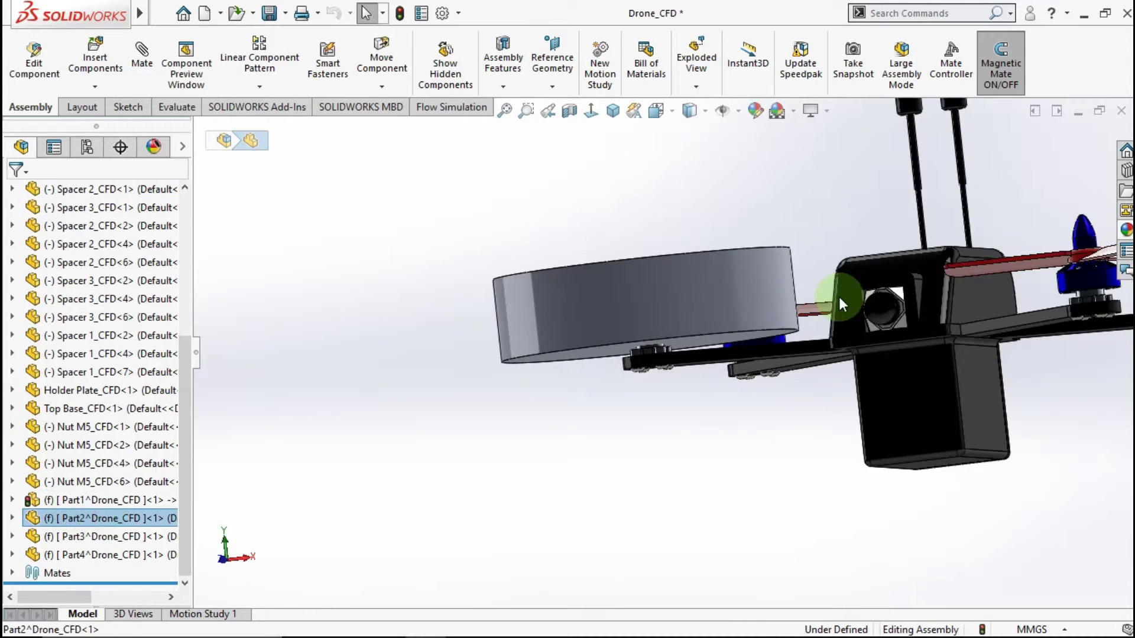
pyautogui.moveTo(891, 312); pyautogui.dragTo(717, 330, button='middle')
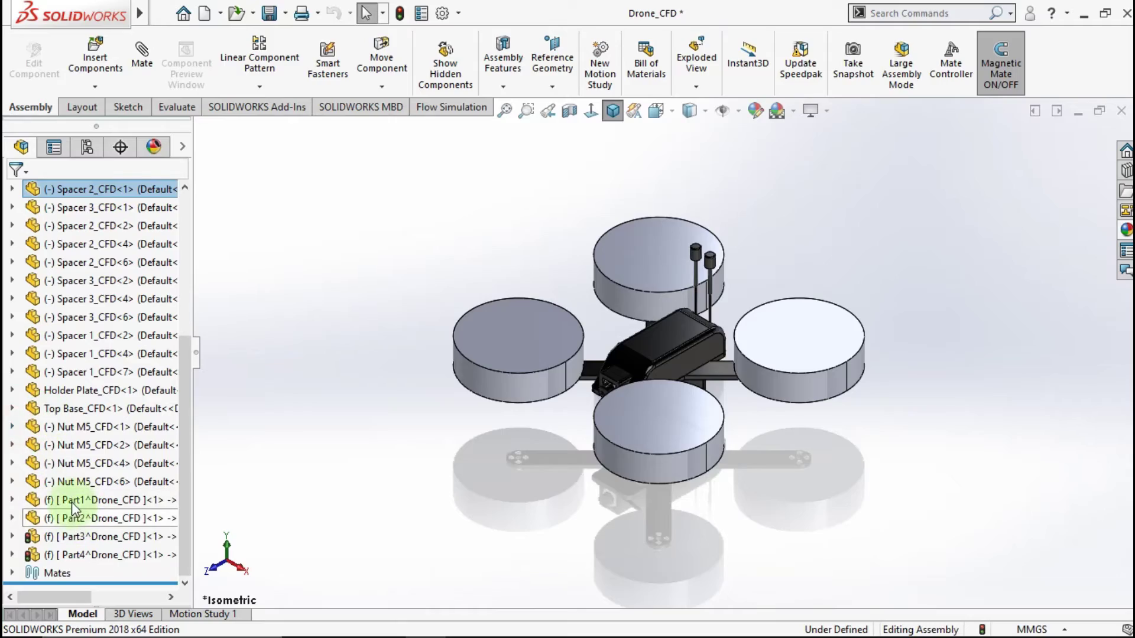
# Make the four propeller cylinders, Part1 to Part4, transparent so the propellers show through.
pyautogui.click(74, 501)
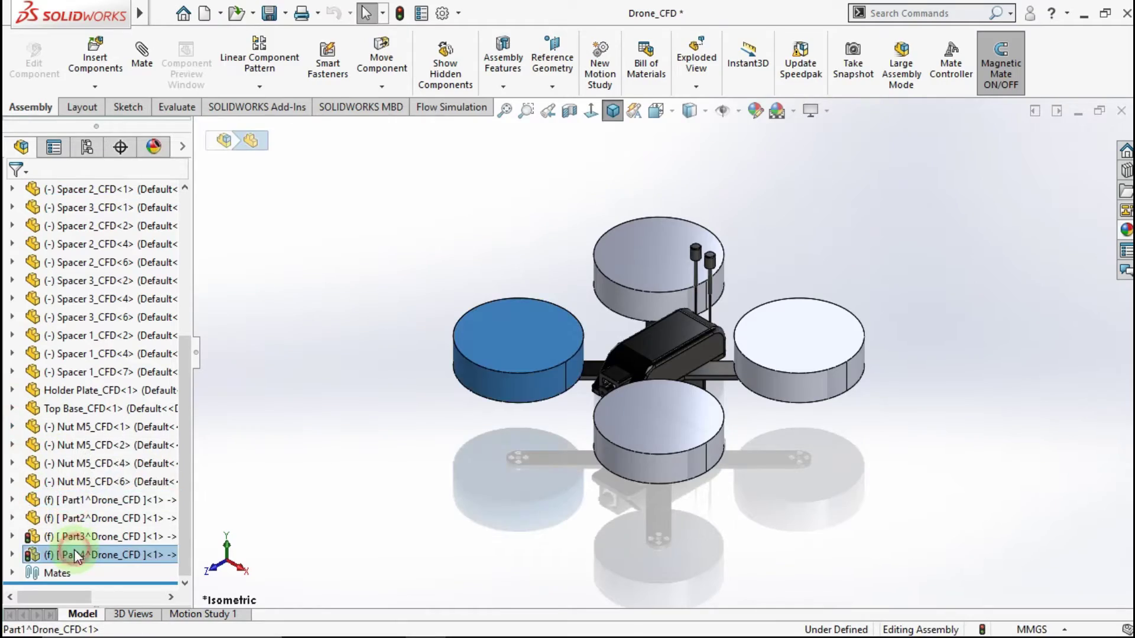
pyautogui.keyDown('shift'); pyautogui.click(76, 556); pyautogui.keyUp('shift')
pyautogui.rightClick(75, 555)
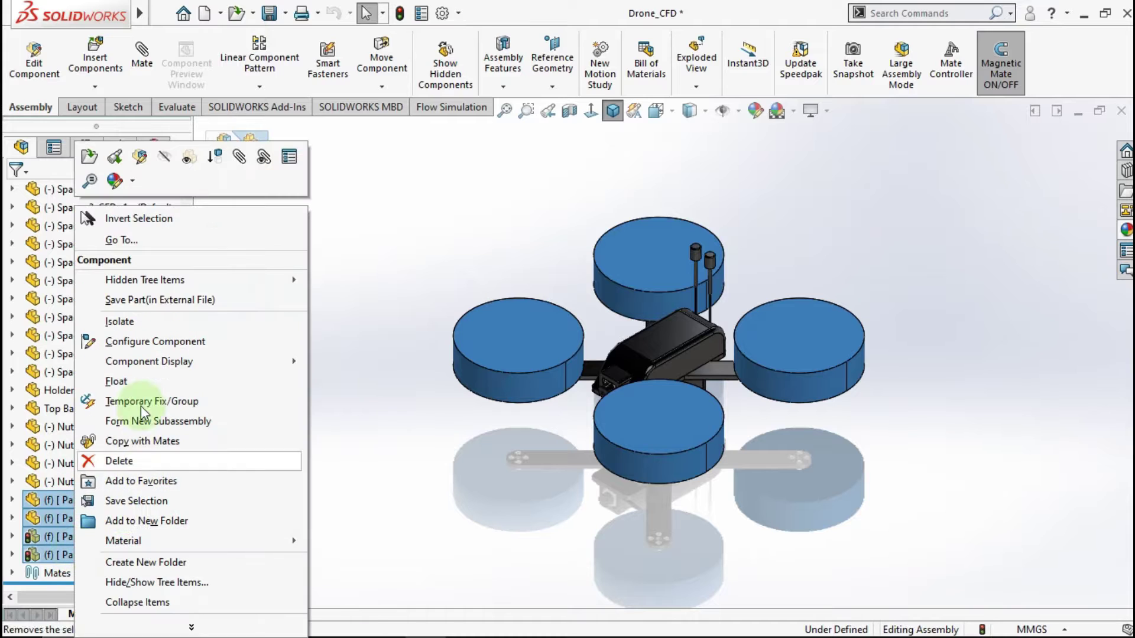
pyautogui.click(188, 166)
pyautogui.click(394, 295)
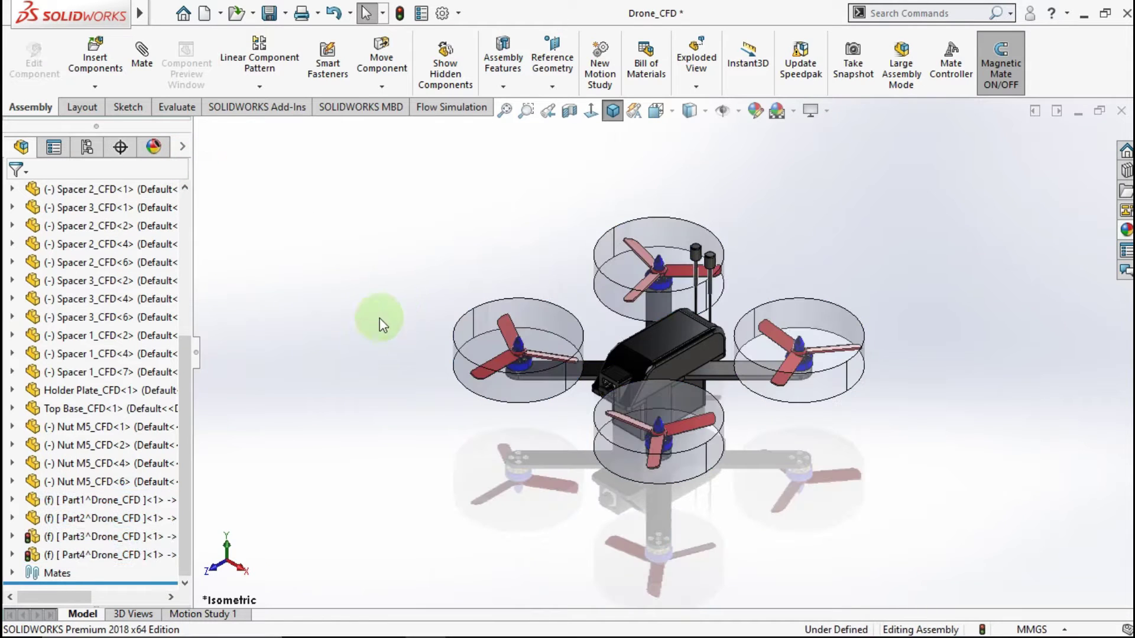
# Group Part1 to Part4 in a new component folder named "Rotating Ragion".
pyautogui.click(105, 501)
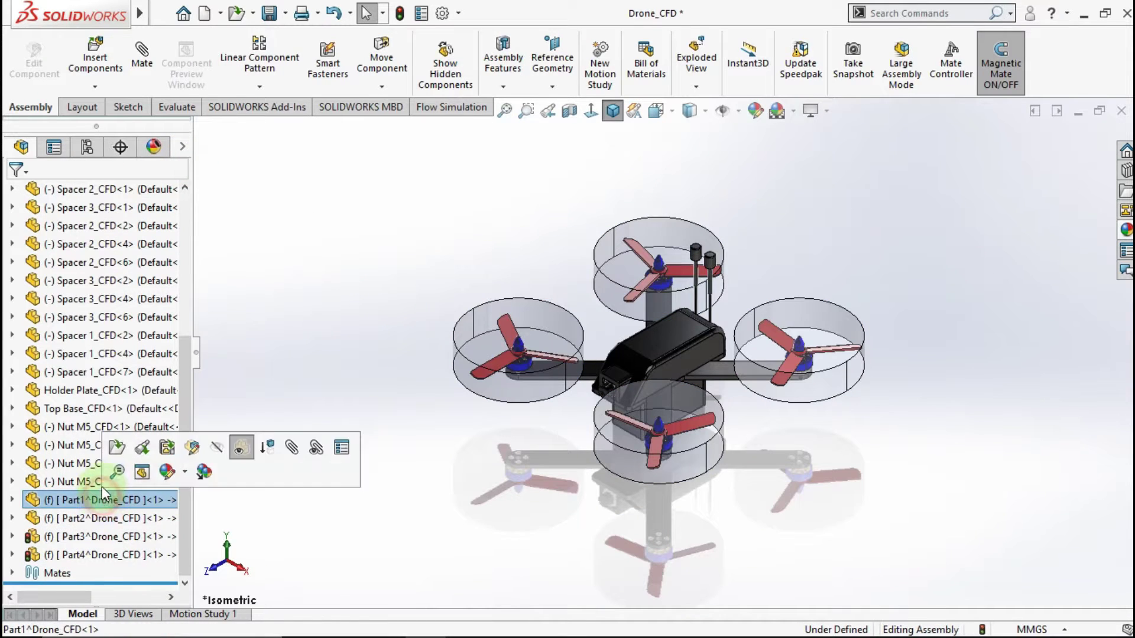
pyautogui.keyDown('shift'); pyautogui.click(92, 555); pyautogui.keyUp('shift')
pyautogui.rightClick(92, 558)
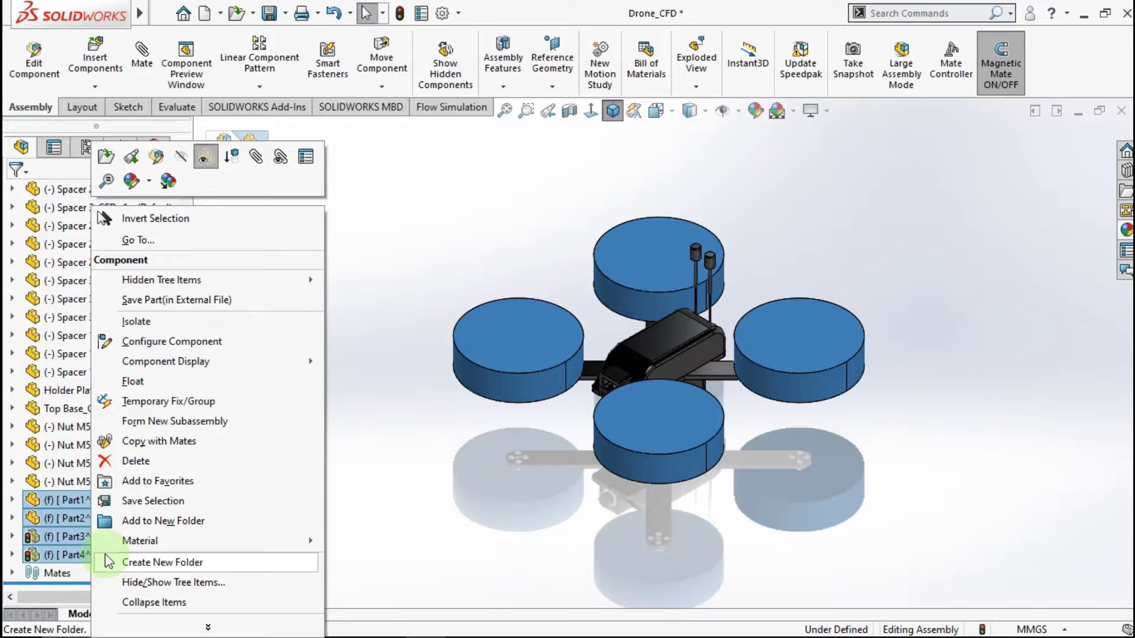
pyautogui.click(157, 519)
pyautogui.write('Rota')
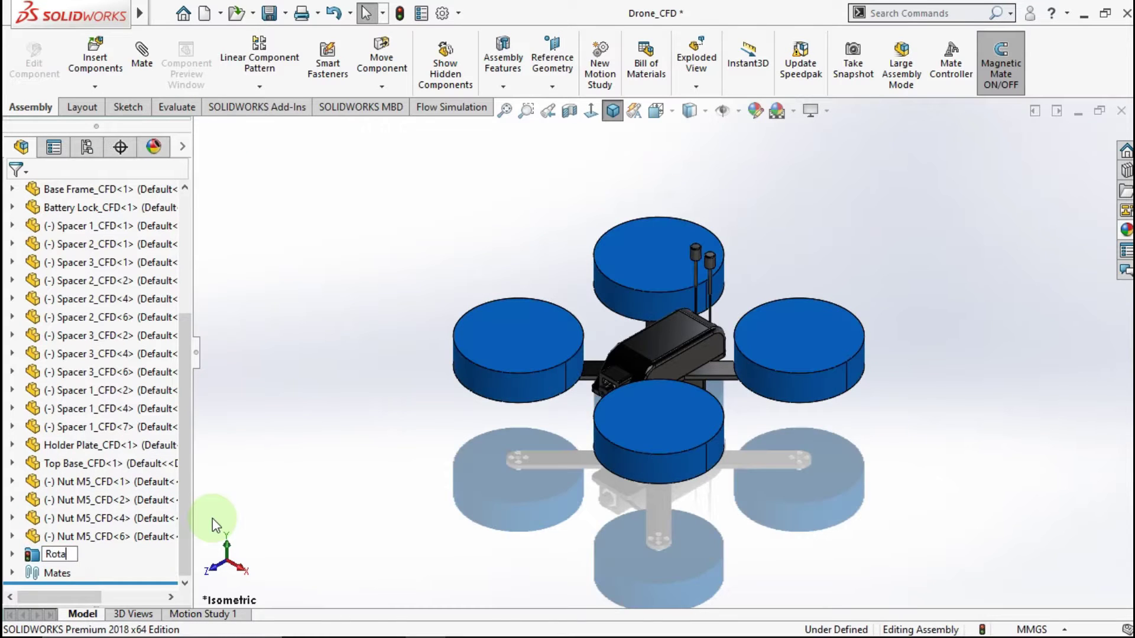
pyautogui.write('ting Ragiom')
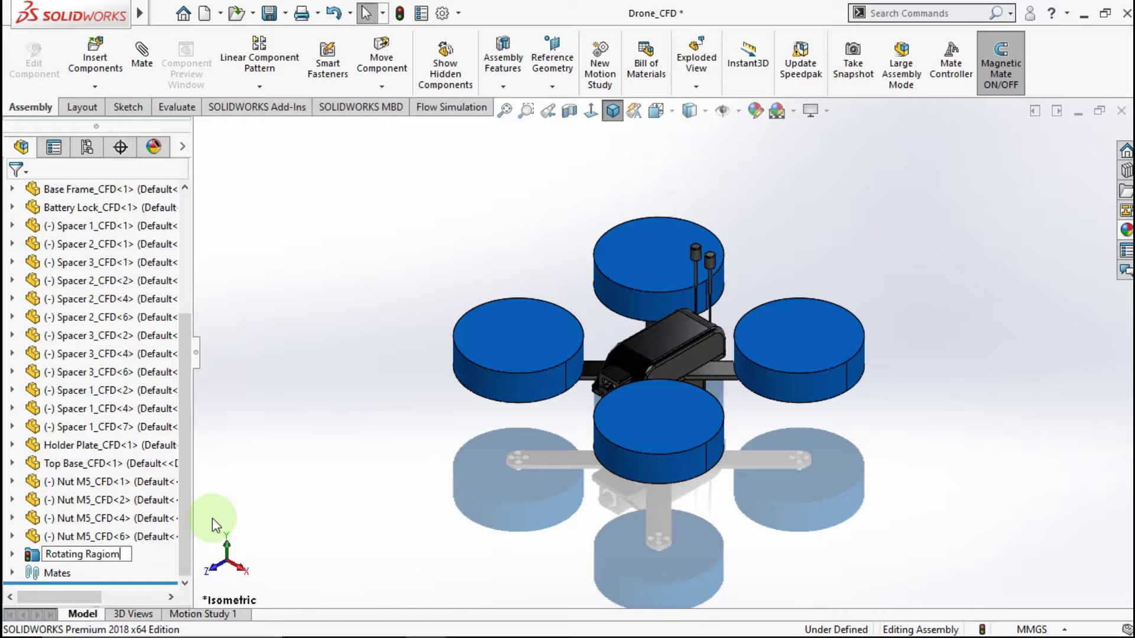
pyautogui.press('BackSpace')
pyautogui.write('n')
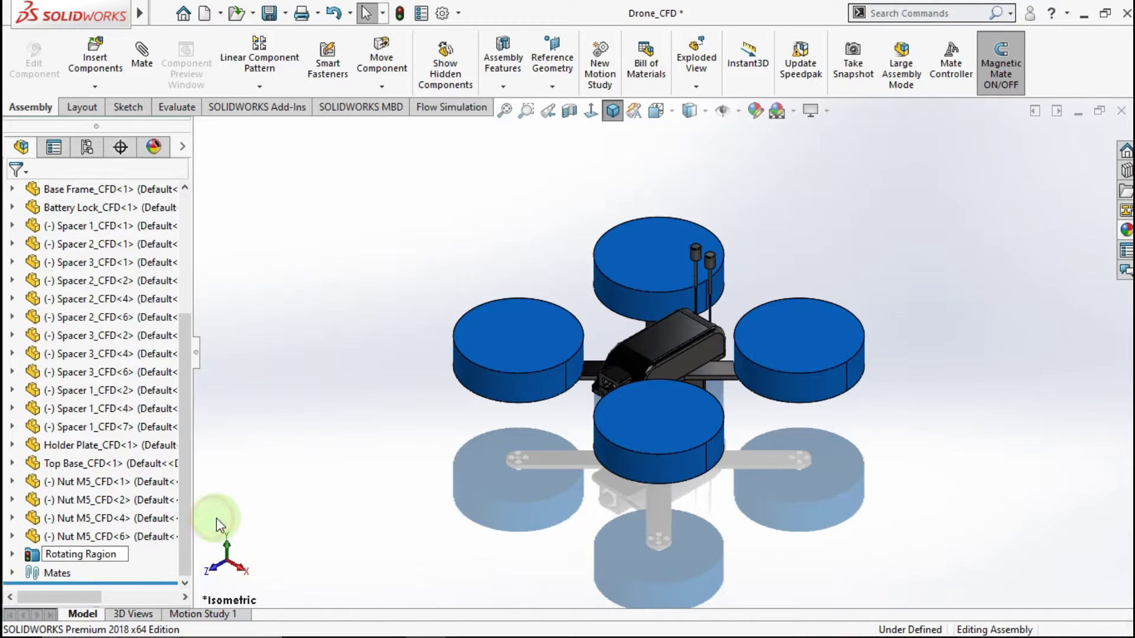
pyautogui.click(339, 489)
pyautogui.click(371, 457)
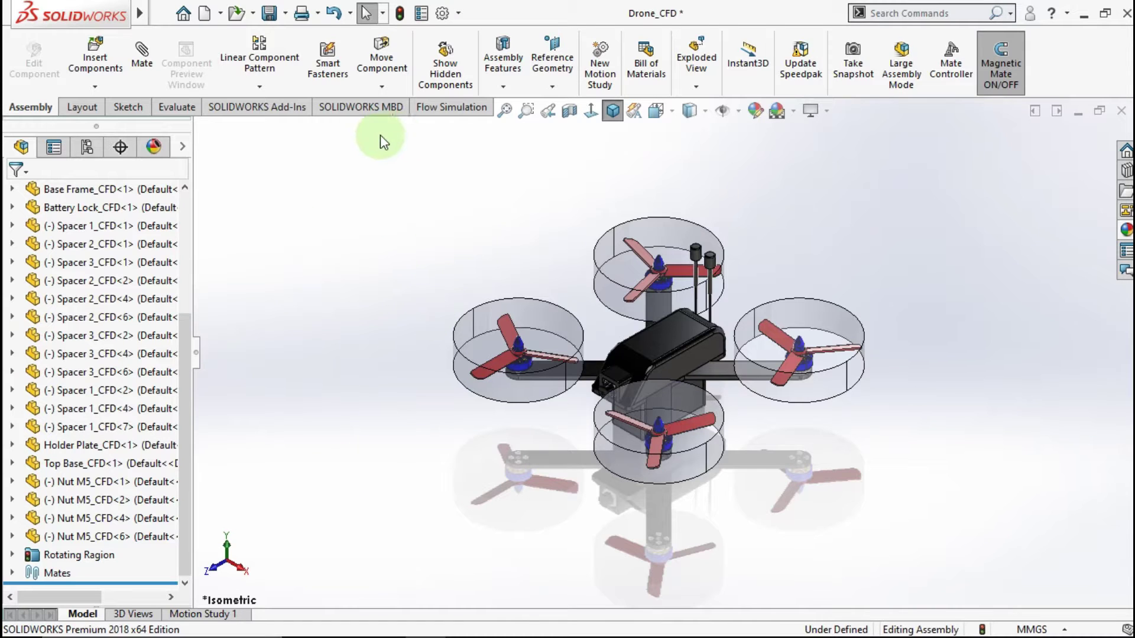
# Start the Flow Simulation project wizard for the drone assembly.
pyautogui.click(297, 110)
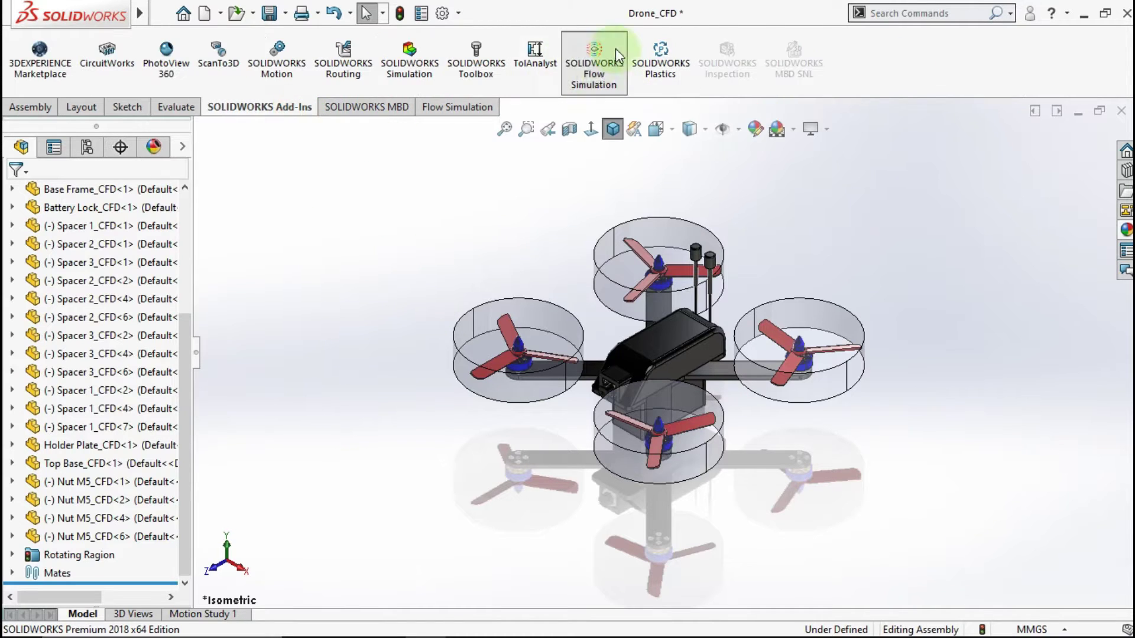
pyautogui.click(467, 107)
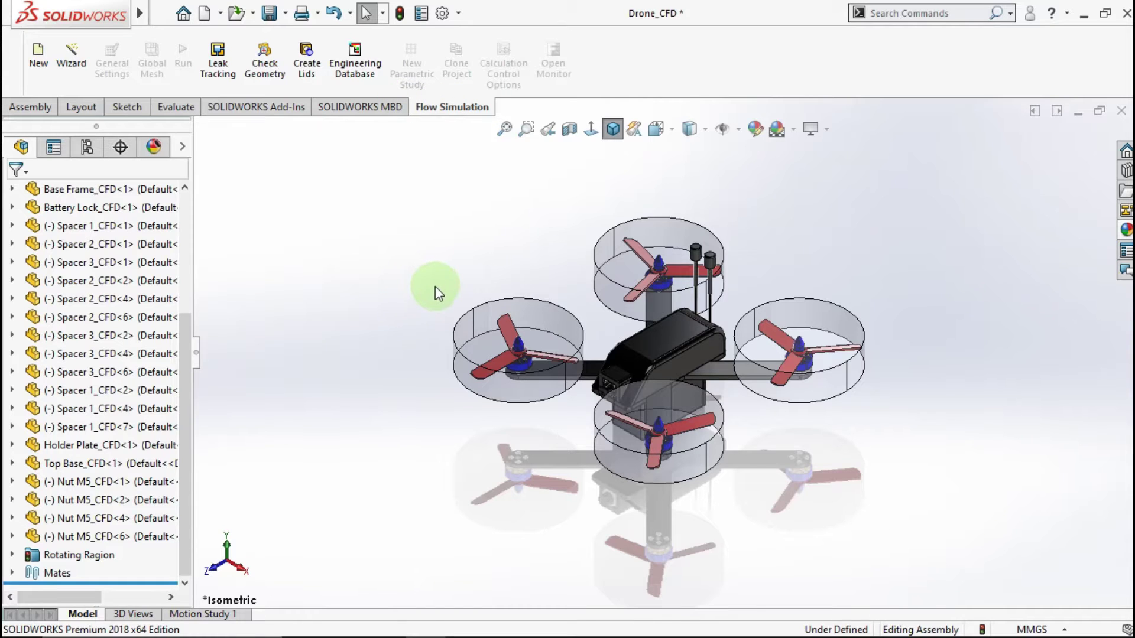
pyautogui.click(71, 56)
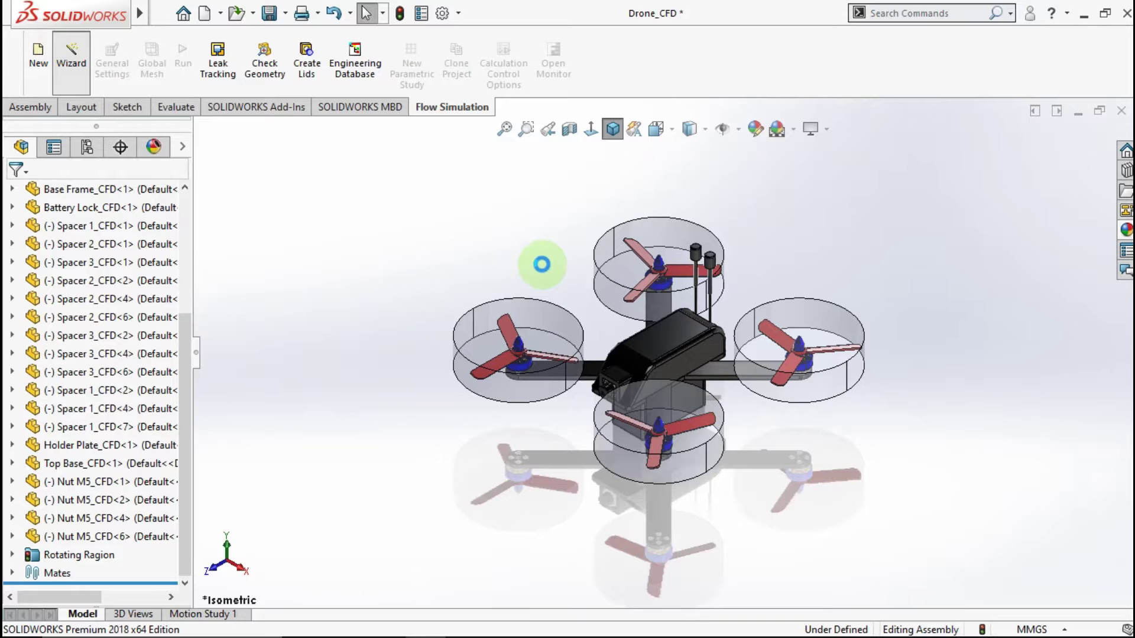
# Name the flow project "Drone CFD", keep the current configuration, and choose the SI (m-kg-s) unit system.
pyautogui.doubleClick(562, 170)
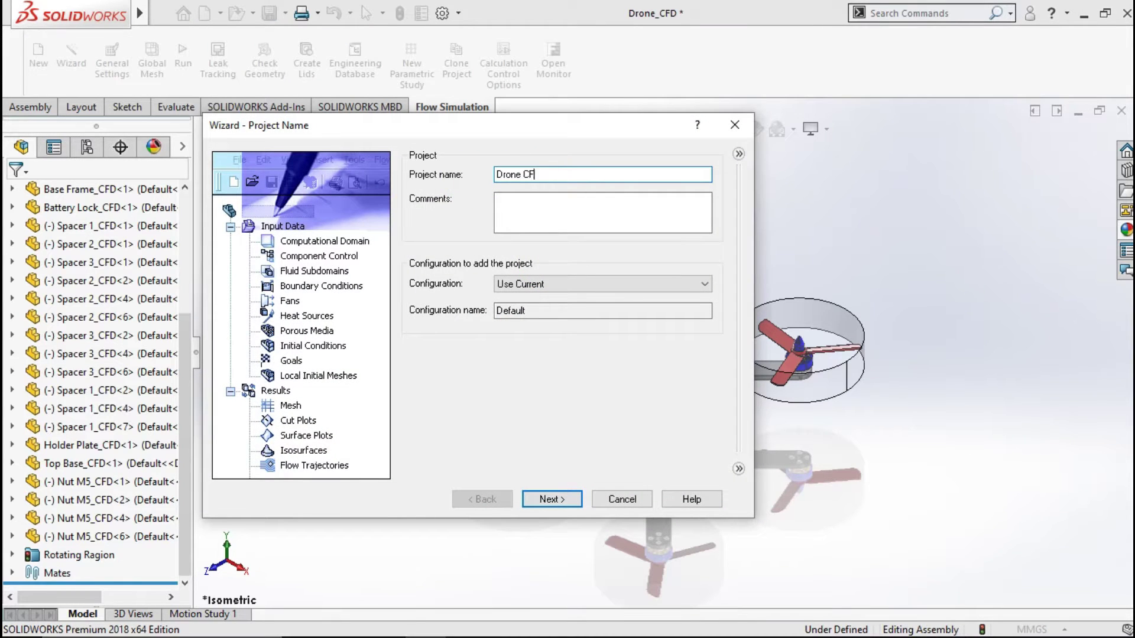
pyautogui.click(555, 500)
pyautogui.click(454, 252)
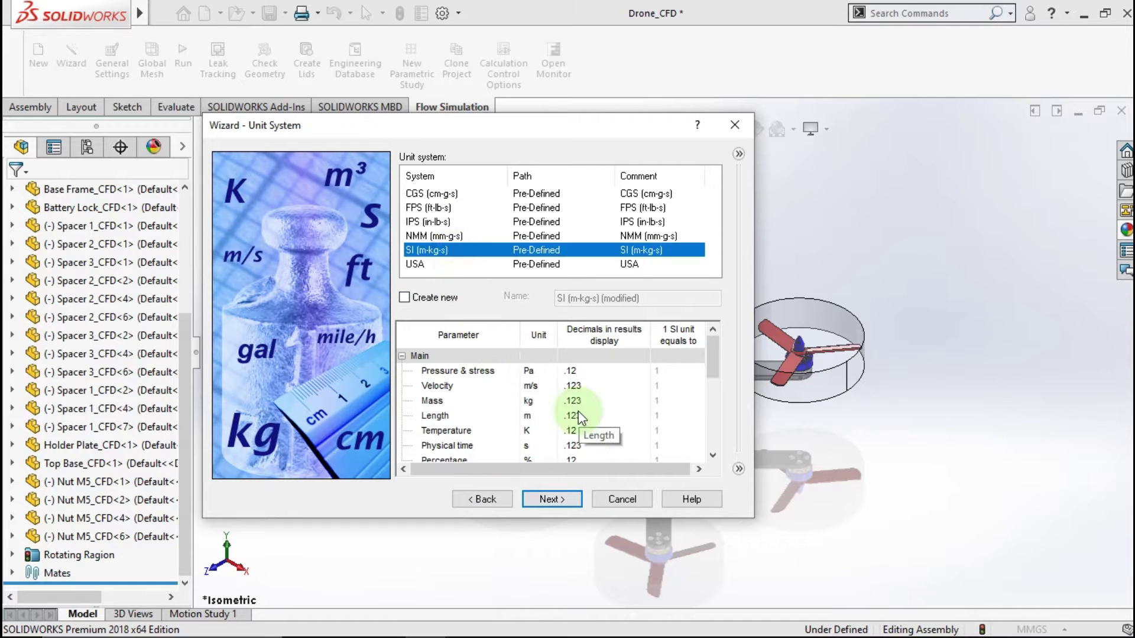
pyautogui.click(540, 500)
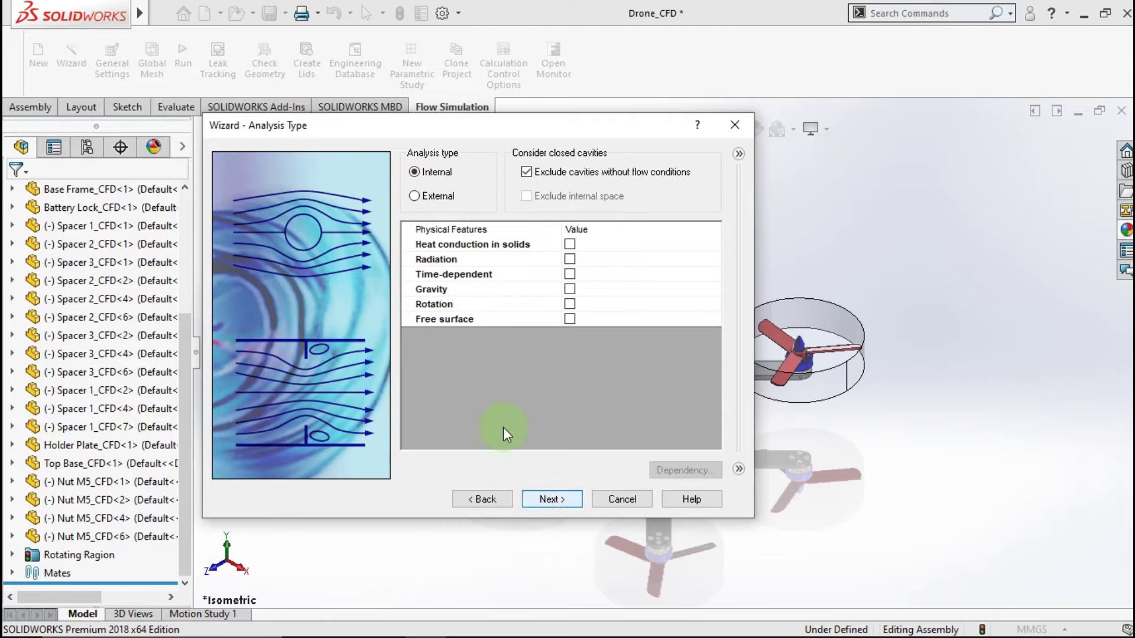
# Set an external analysis excluding cavities without flow conditions and internal space, with gravity and Local region(s) (Averaging) rotation enabled.
pyautogui.click(526, 172)
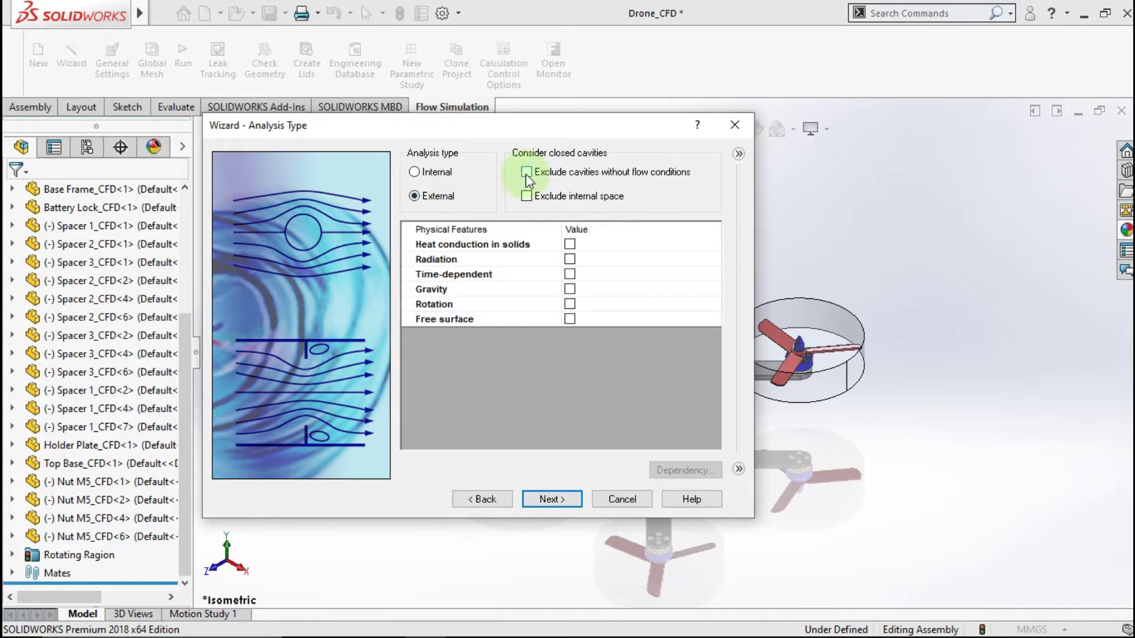
pyautogui.click(526, 196)
pyautogui.click(571, 289)
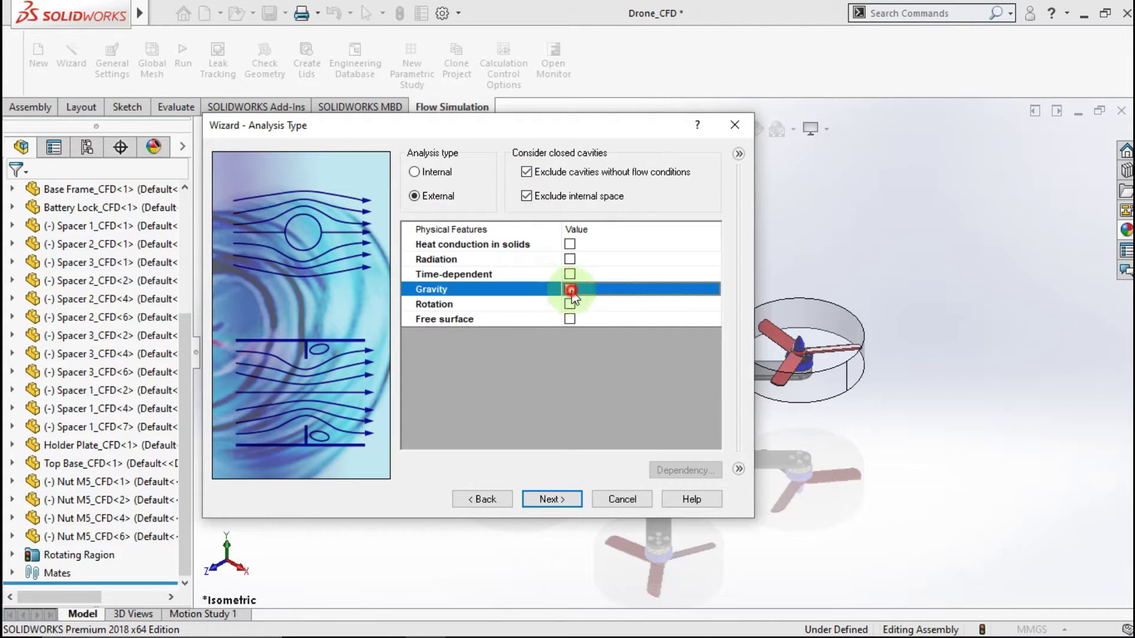
pyautogui.press('space')
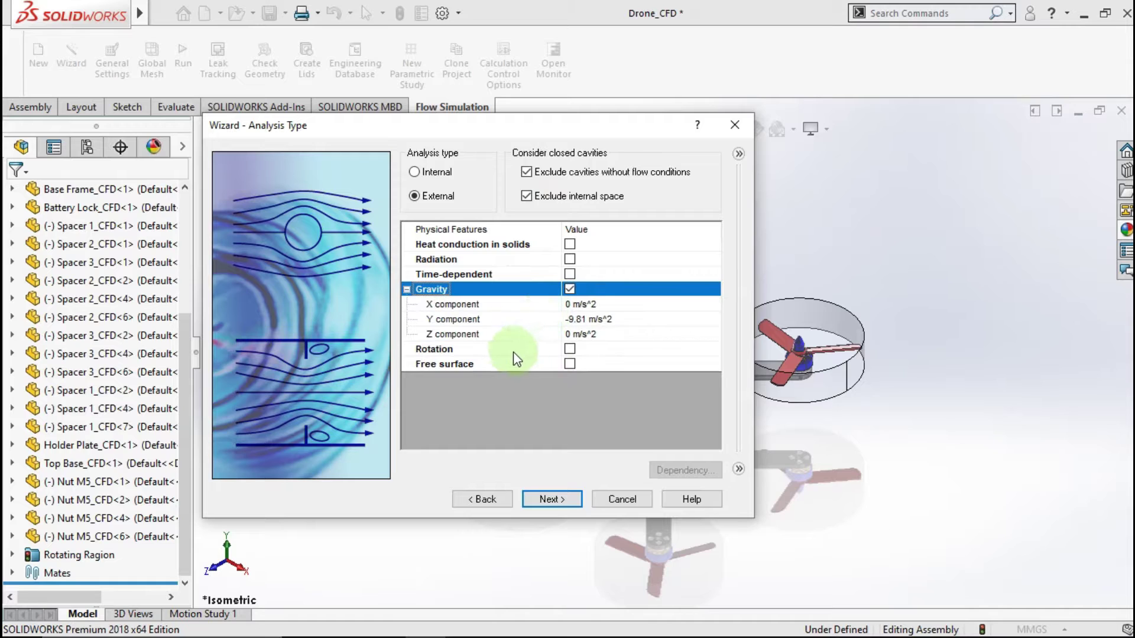
pyautogui.click(569, 349)
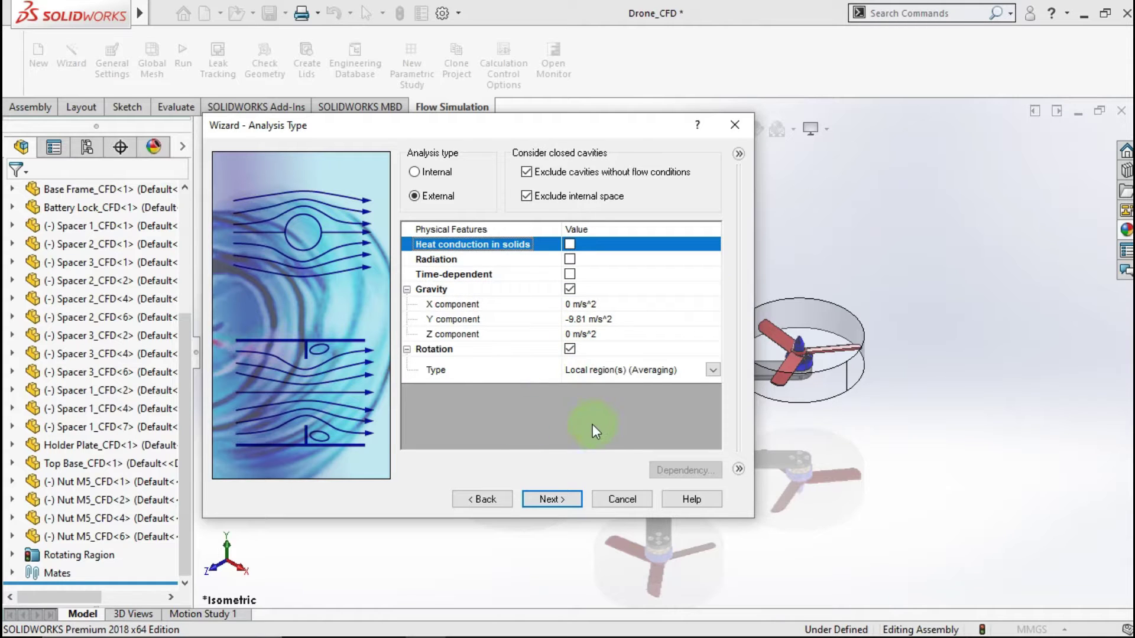
pyautogui.click(570, 499)
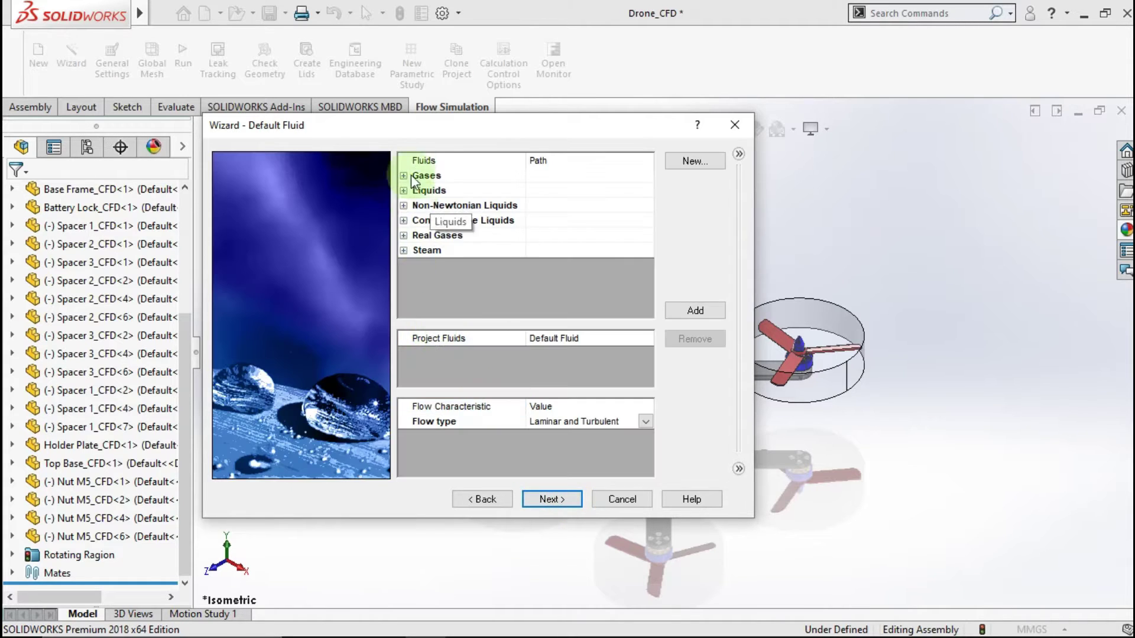
# Add predefined Air as the default project fluid, enable humidity, and continue to the wall conditions.
pyautogui.click(404, 176)
pyautogui.click(441, 220)
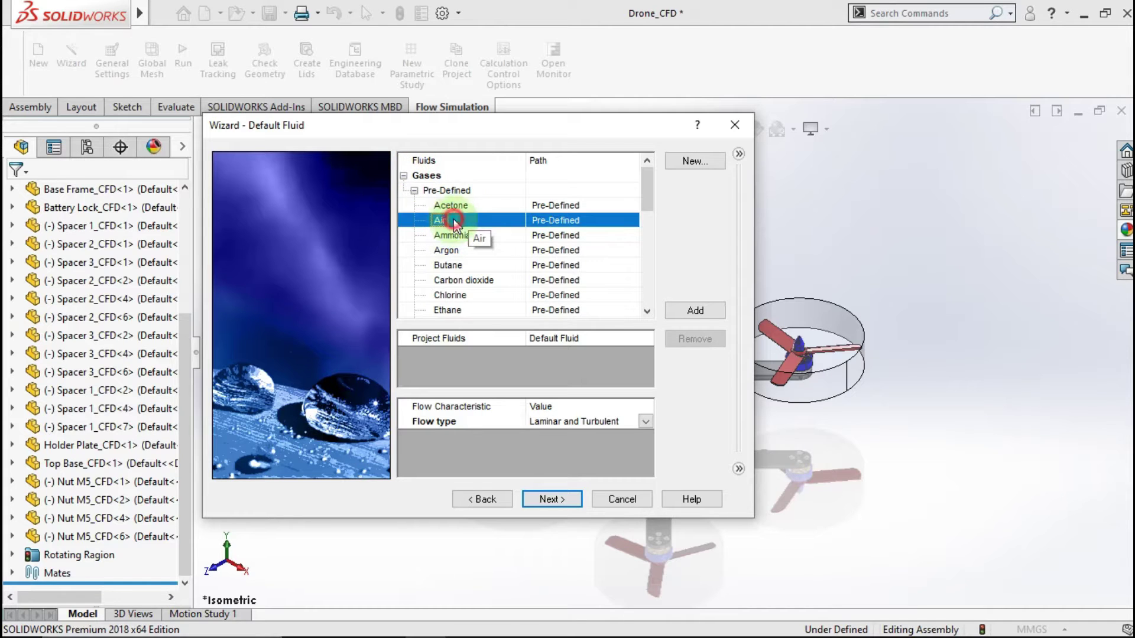
pyautogui.click(697, 312)
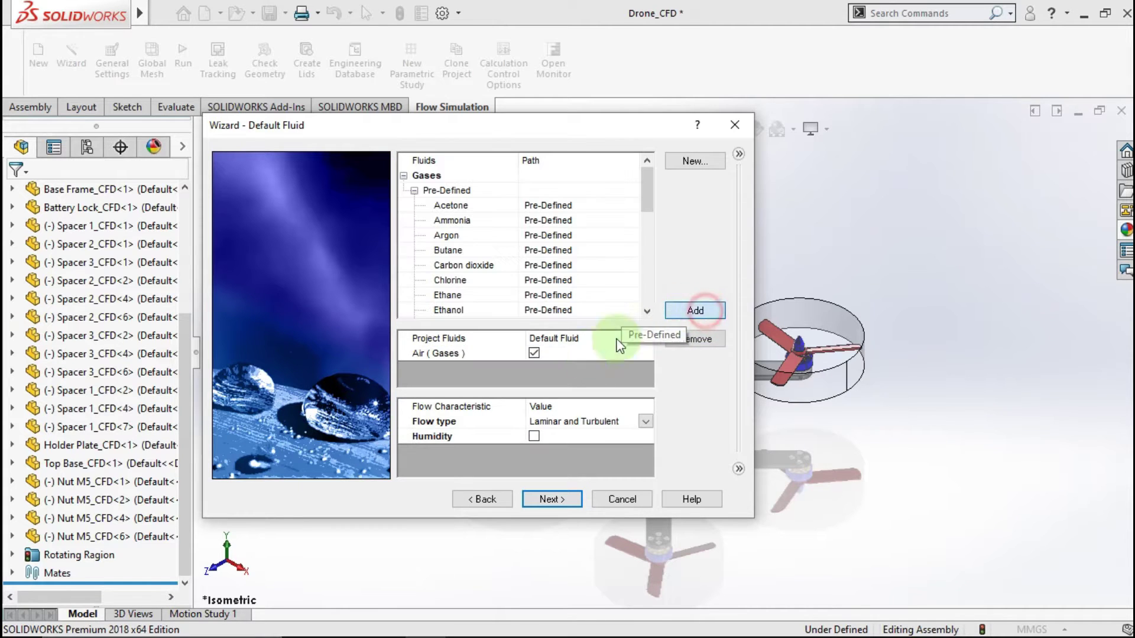
pyautogui.click(534, 436)
pyautogui.click(547, 499)
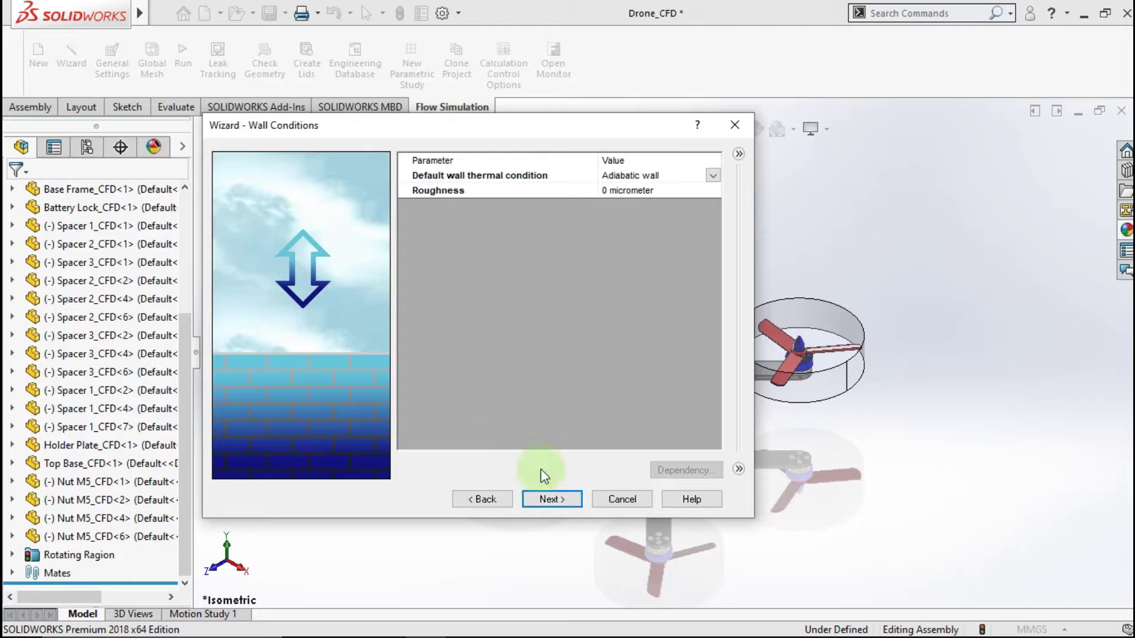
# Keep the default adiabatic wall condition with 0 micrometer roughness and finish the project wizard.
pyautogui.click(548, 500)
pyautogui.click(545, 499)
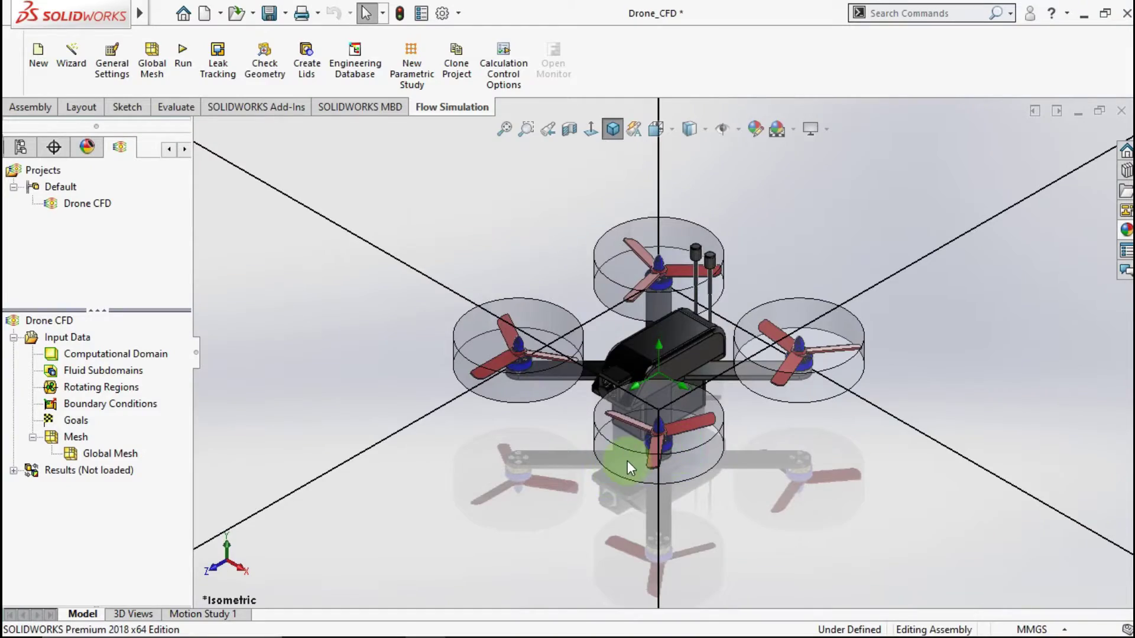
pyautogui.press('f')
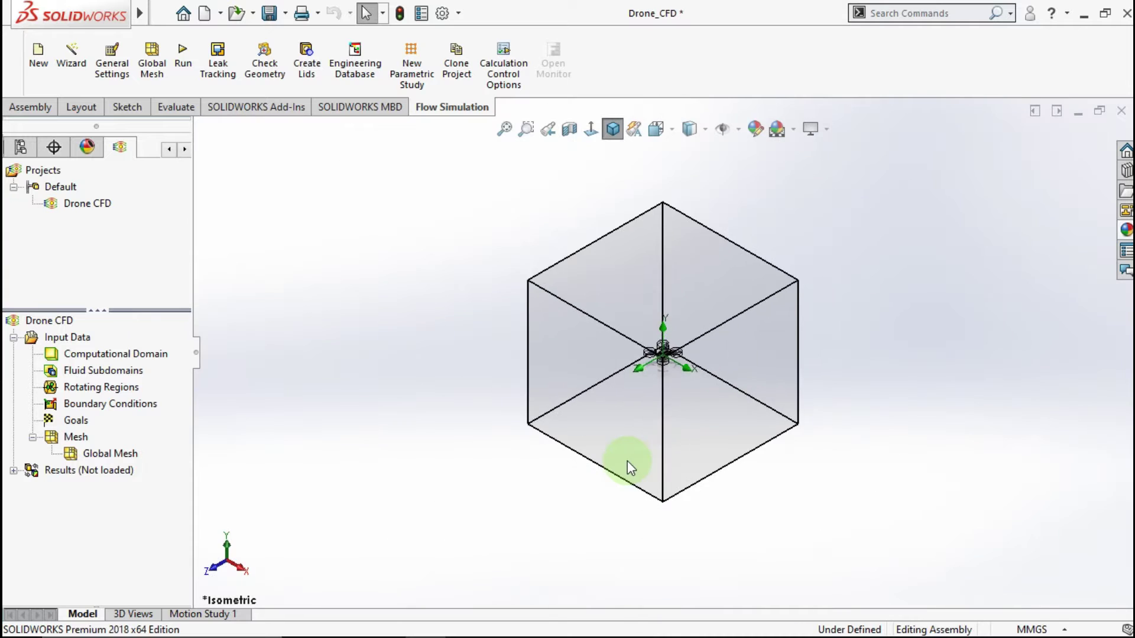
# Edit the computational domain's definition and lower its Y max boundary to about 0.542 m.
pyautogui.scroll(2, 462, 453)
pyautogui.moveTo(462, 453); pyautogui.dragTo(600, 447, button='middle')
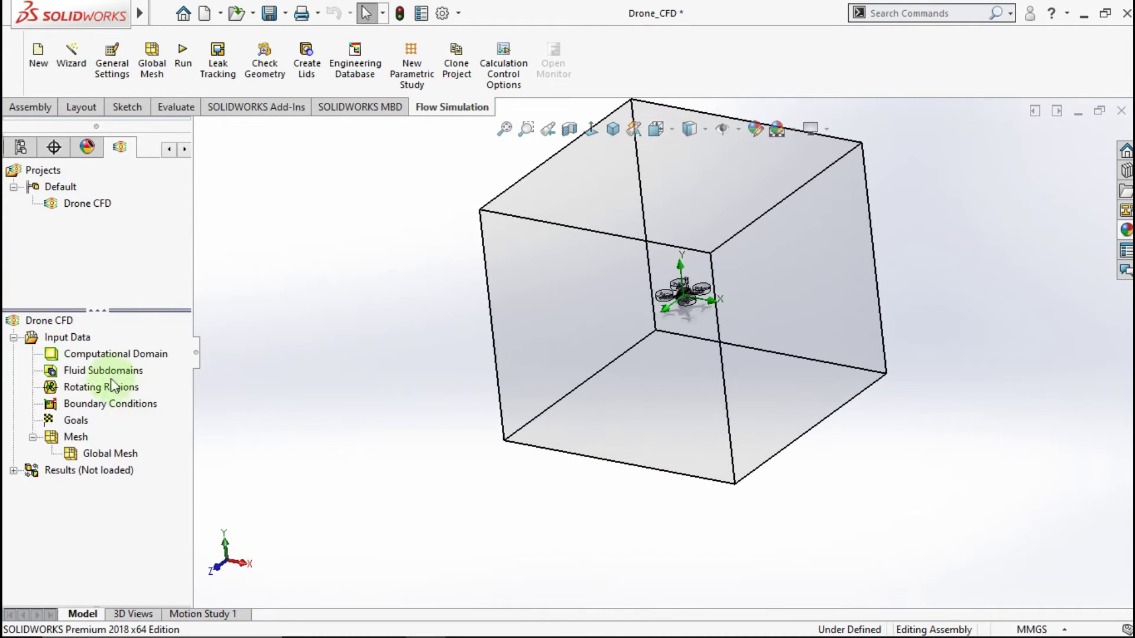
pyautogui.click(110, 354)
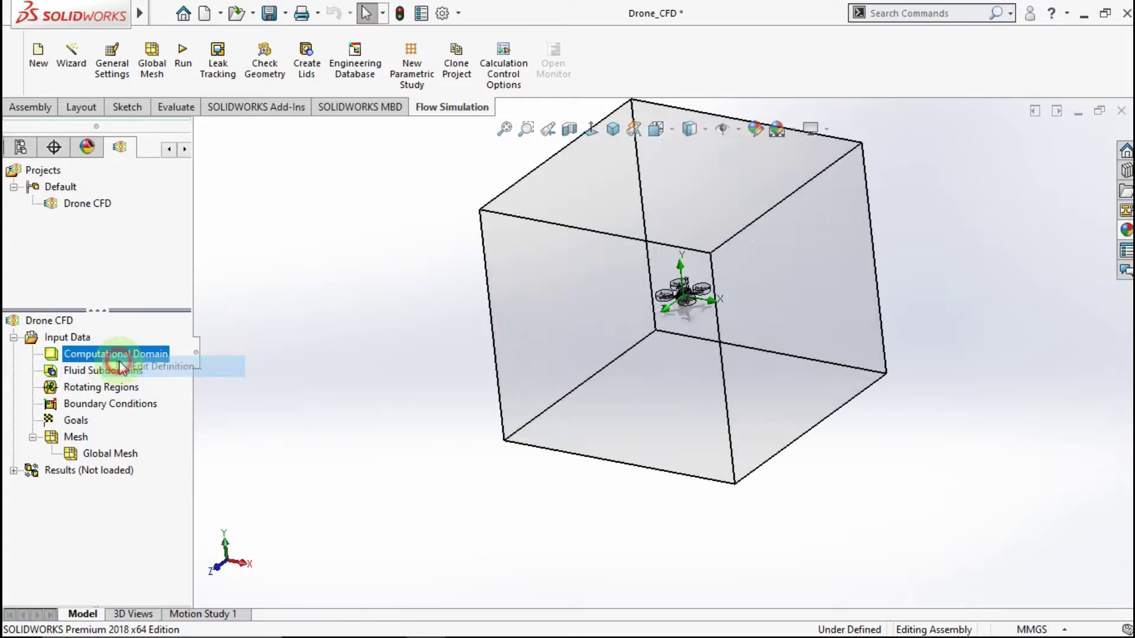
pyautogui.doubleClick(597, 170)
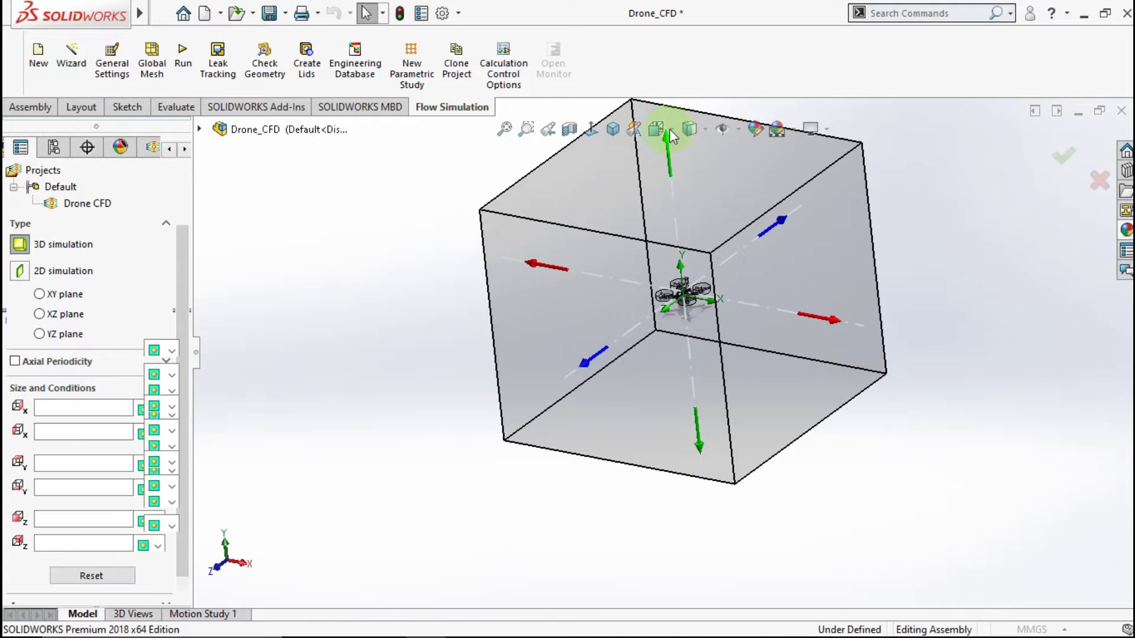
pyautogui.keyDown('shift'); pyautogui.moveTo(658, 127); pyautogui.dragTo(661, 172, button='middle'); pyautogui.keyUp('shift')
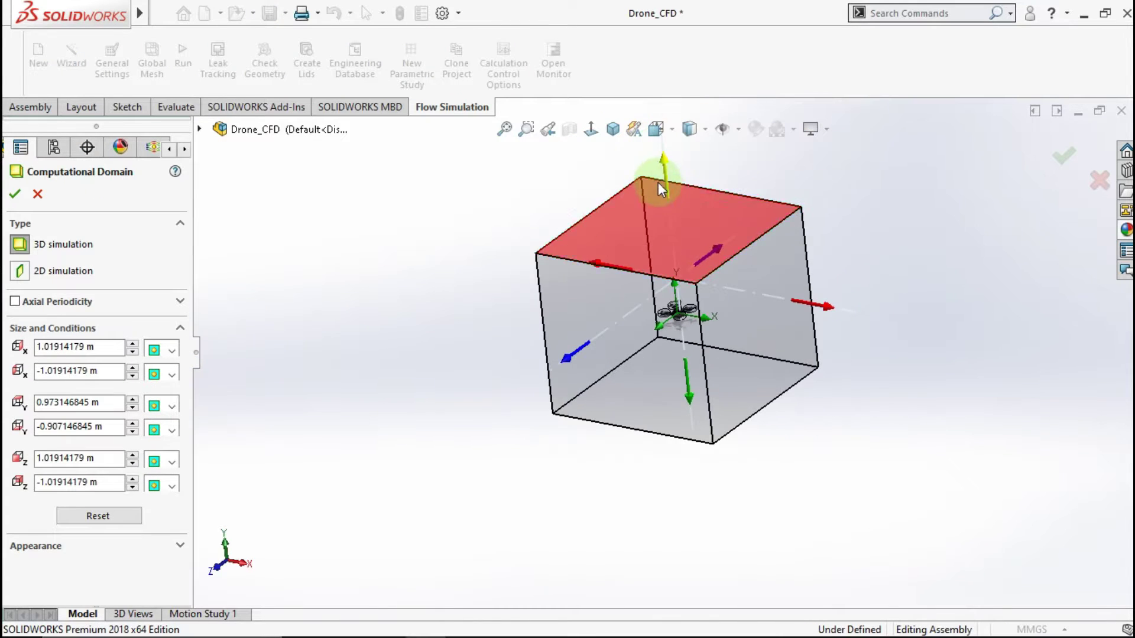
pyautogui.moveTo(665, 177); pyautogui.dragTo(666, 203)
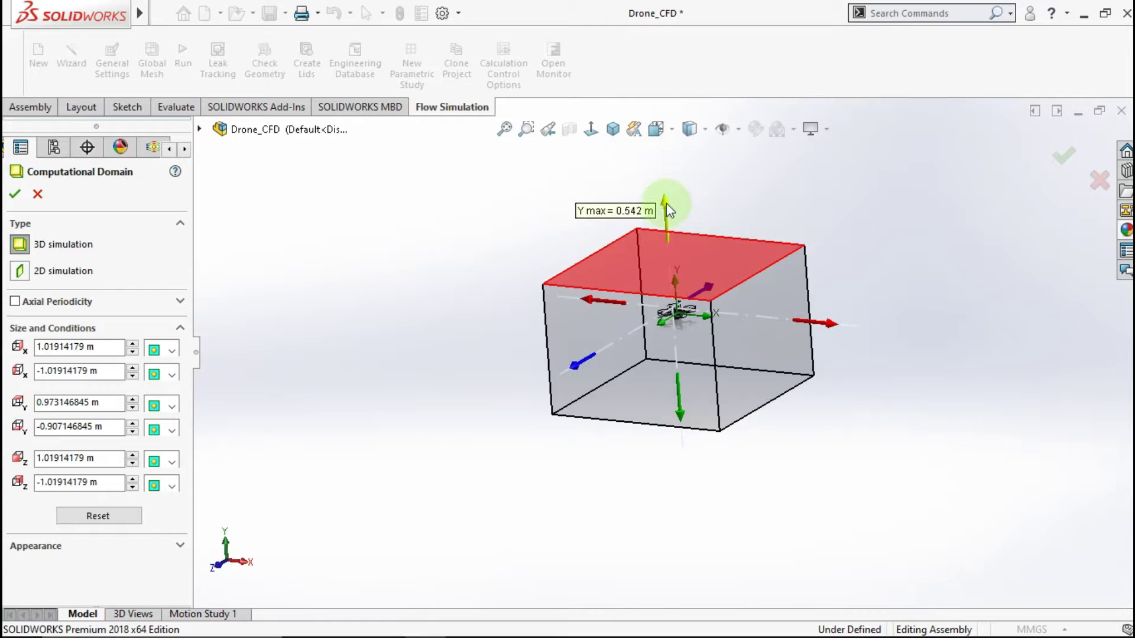
# In the front view, tighten the computational domain's height to Y max about 0.093 m and Y min about -0.075 m.
pyautogui.click(657, 130)
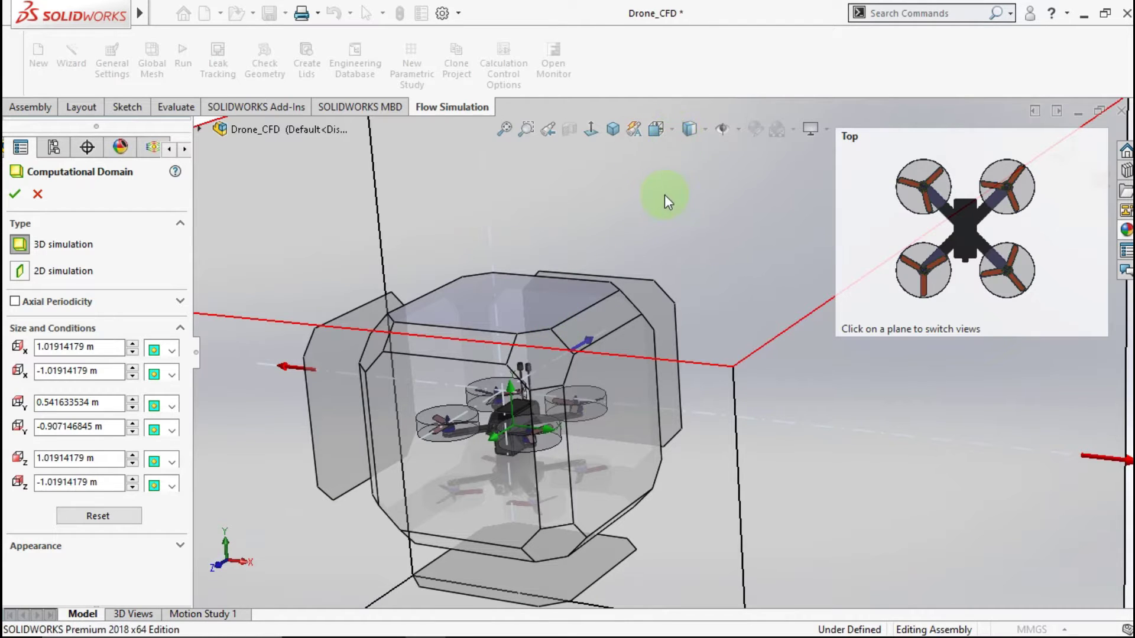
pyautogui.click(367, 223)
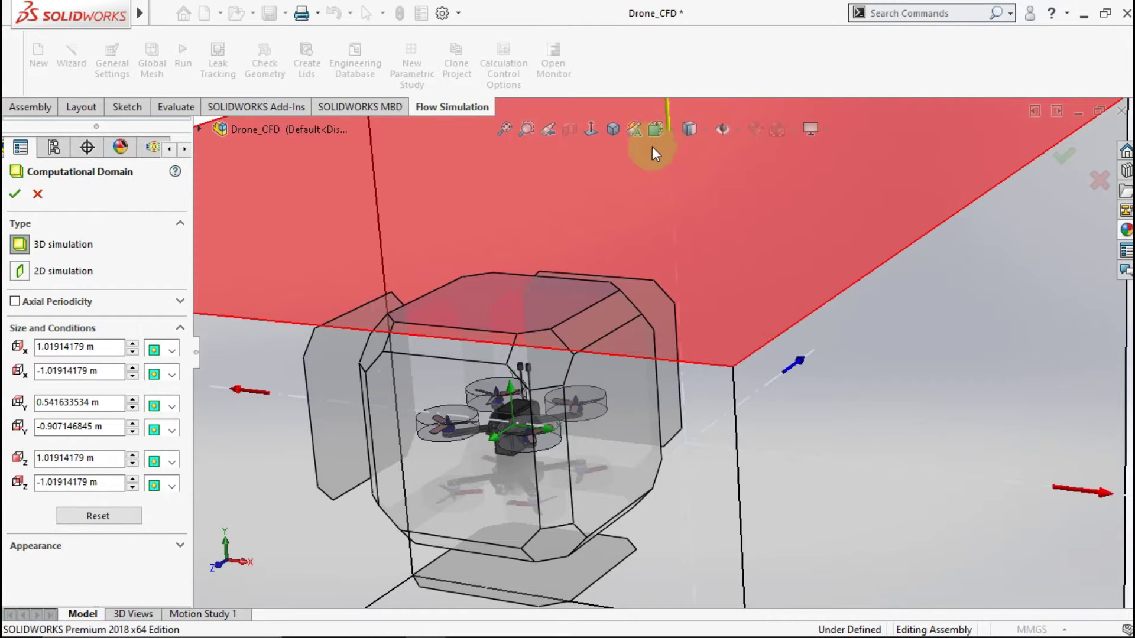
pyautogui.moveTo(644, 266); pyautogui.dragTo(619, 334, button='middle')
pyautogui.moveTo(945, 160); pyautogui.dragTo(1022, 118, button='right')
pyautogui.click(673, 131)
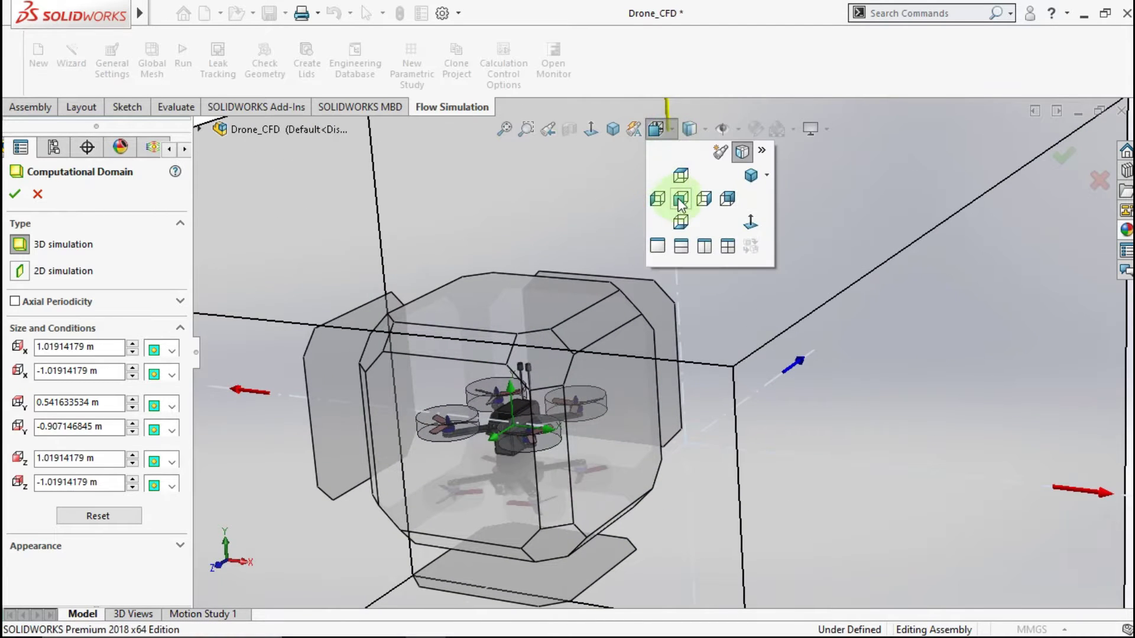
pyautogui.click(679, 197)
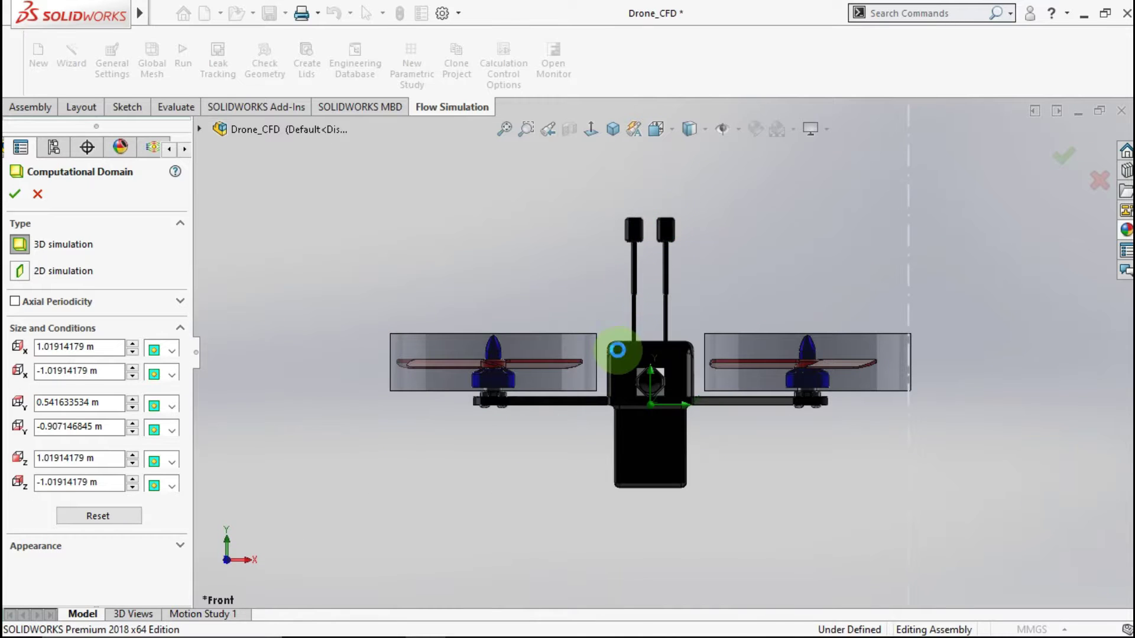
pyautogui.scroll(3, 618, 353)
pyautogui.scroll(5, 618, 350)
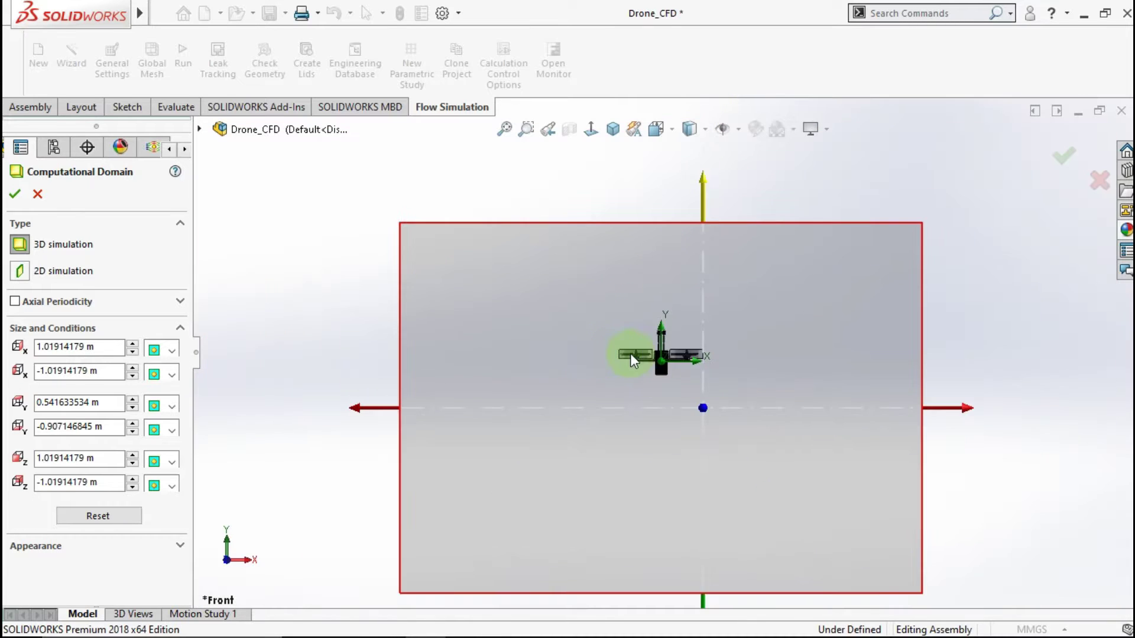
pyautogui.moveTo(688, 239); pyautogui.dragTo(685, 311)
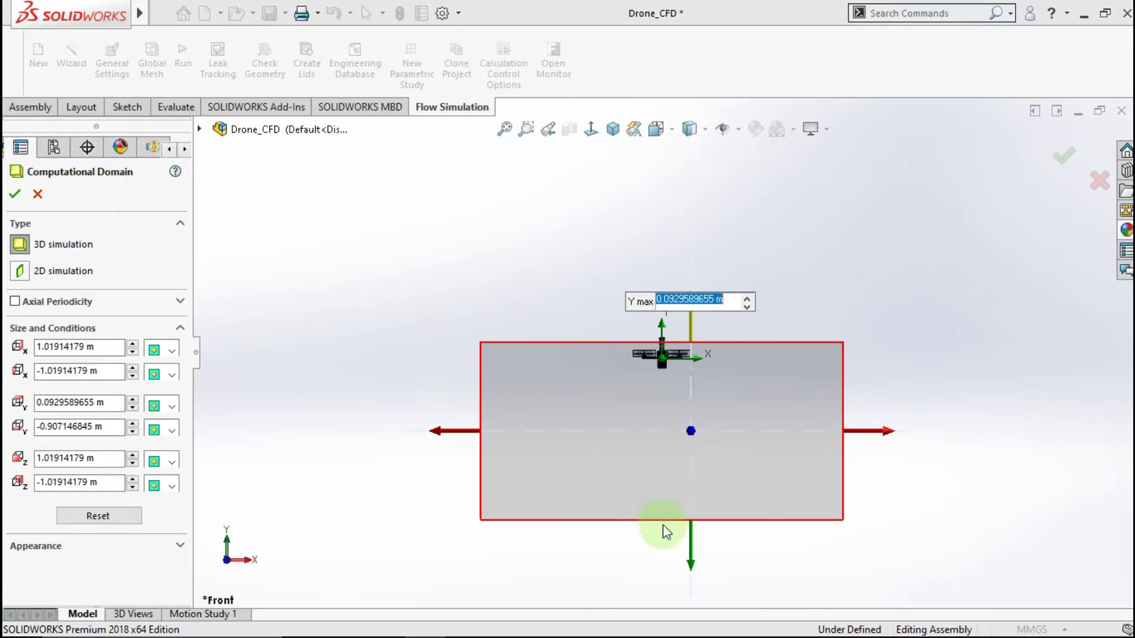
pyautogui.moveTo(693, 494); pyautogui.dragTo(589, 373)
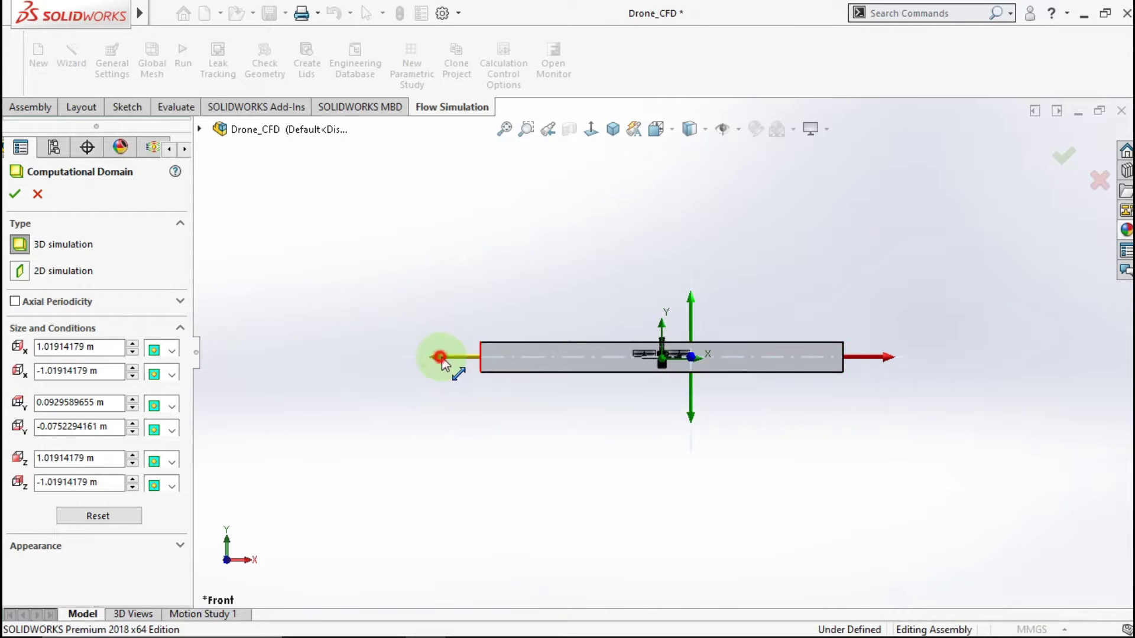
# Narrow the computational domain's width to X min about -0.201 m and X max about 0.173 m.
pyautogui.moveTo(451, 359); pyautogui.dragTo(595, 361)
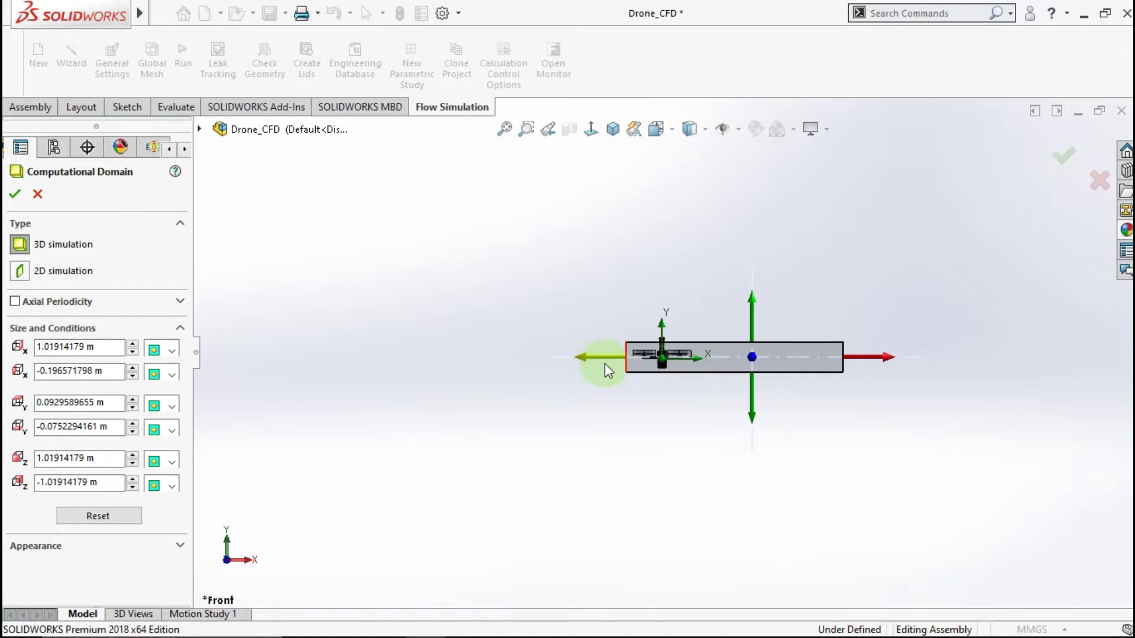
pyautogui.moveTo(825, 354); pyautogui.dragTo(720, 360)
pyautogui.click(736, 416)
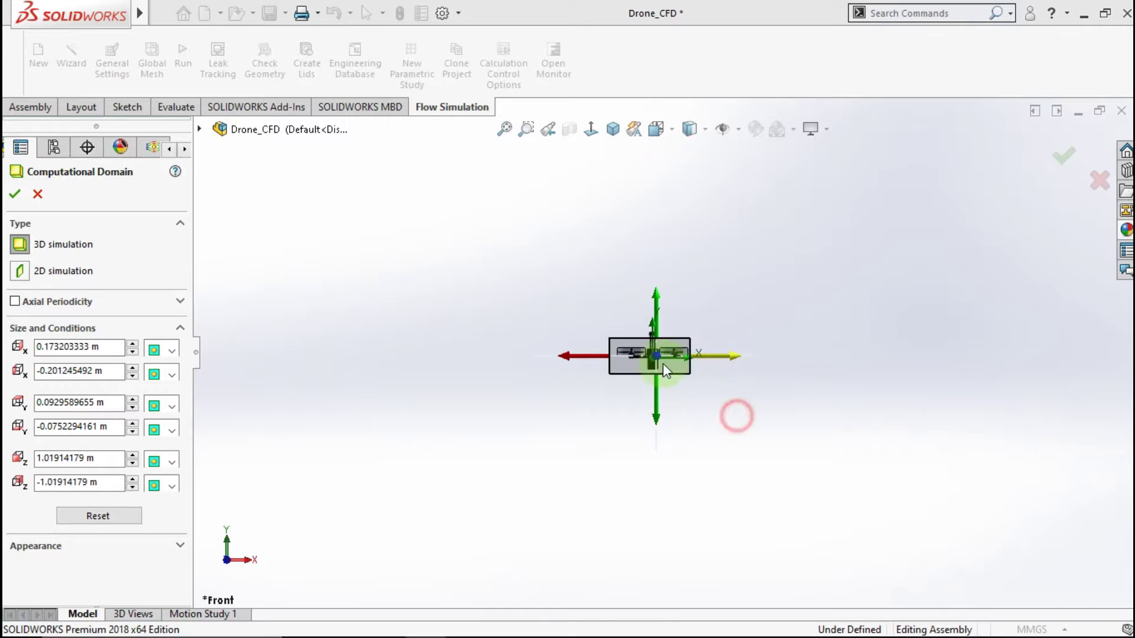
# Adjust the domain height to enclose the antennas, with Y max about 0.122 m and Y min about -0.066 m.
pyautogui.scroll(-5, 658, 360)
pyautogui.scroll(-6, 672, 343)
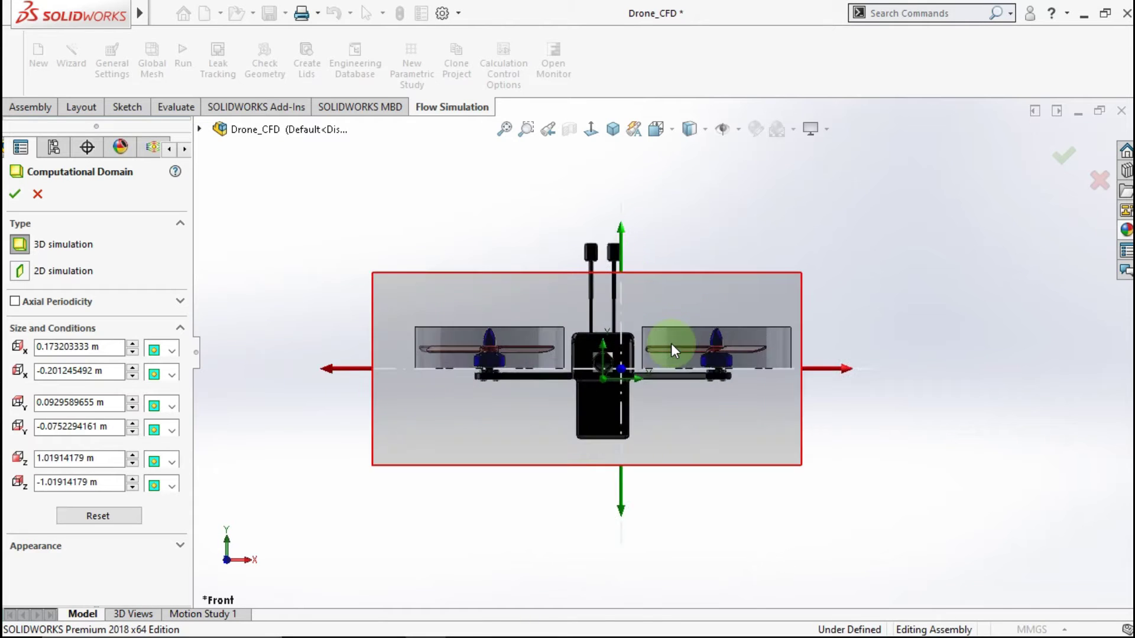
pyautogui.scroll(3, 577, 228)
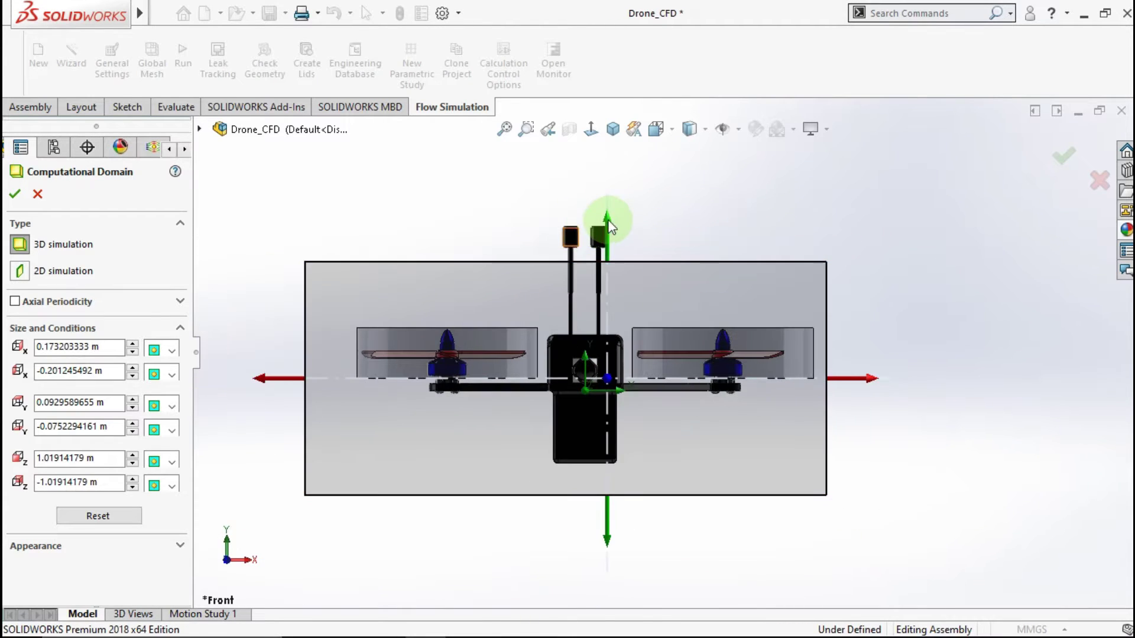
pyautogui.moveTo(612, 195)
pyautogui.moveTo(612, 193); pyautogui.dragTo(611, 165)
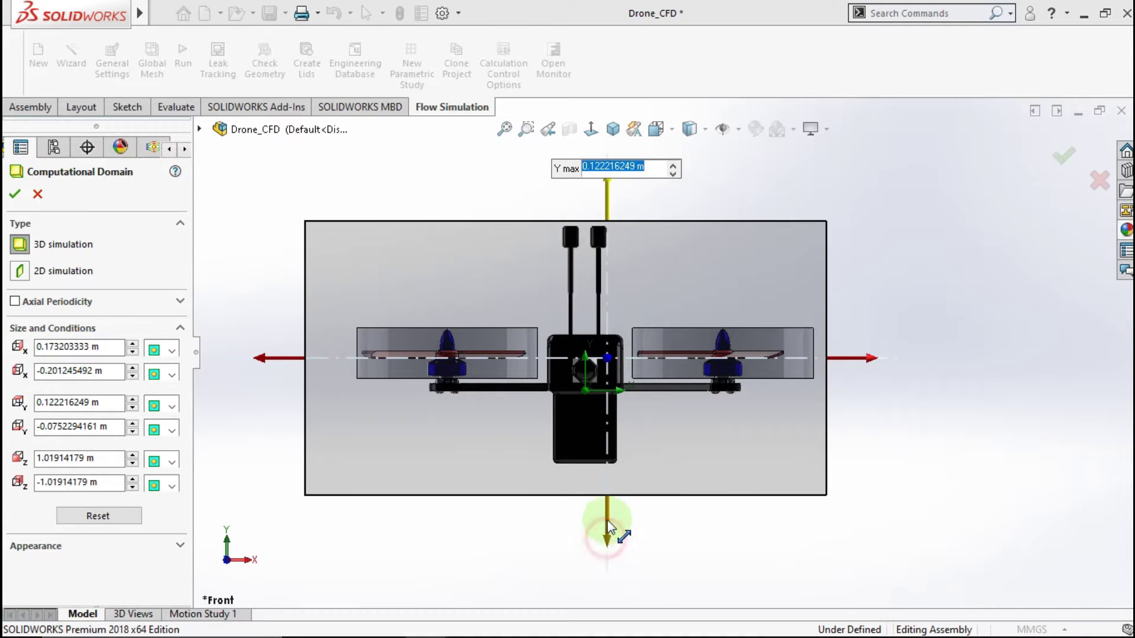
pyautogui.moveTo(608, 532)
pyautogui.mouseDown()
pyautogui.moveTo(615, 524)
pyautogui.moveTo(619, 533)
pyautogui.mouseUp()
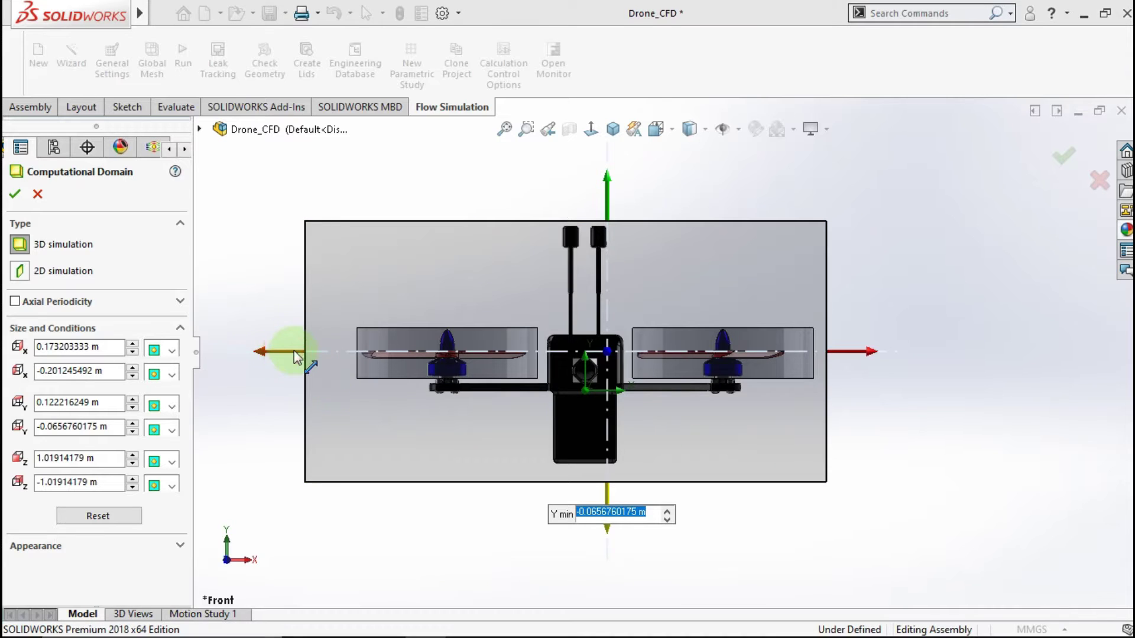
# Bring the domain's X min boundary closer to the propeller regions, at about -0.189 m.
pyautogui.moveTo(293, 351)
pyautogui.mouseDown()
pyautogui.moveTo(320, 352)
pyautogui.moveTo(287, 352)
pyautogui.mouseUp()
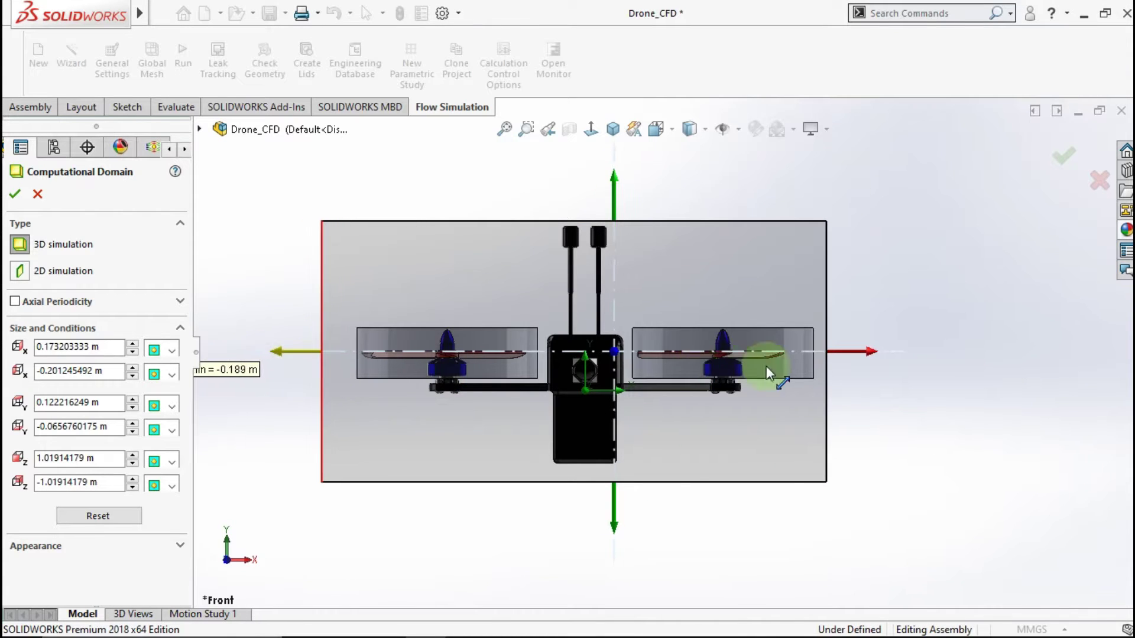
pyautogui.moveTo(858, 355)
pyautogui.mouseDown()
pyautogui.moveTo(826, 356)
pyautogui.moveTo(871, 360)
pyautogui.mouseUp()
pyautogui.click(887, 451)
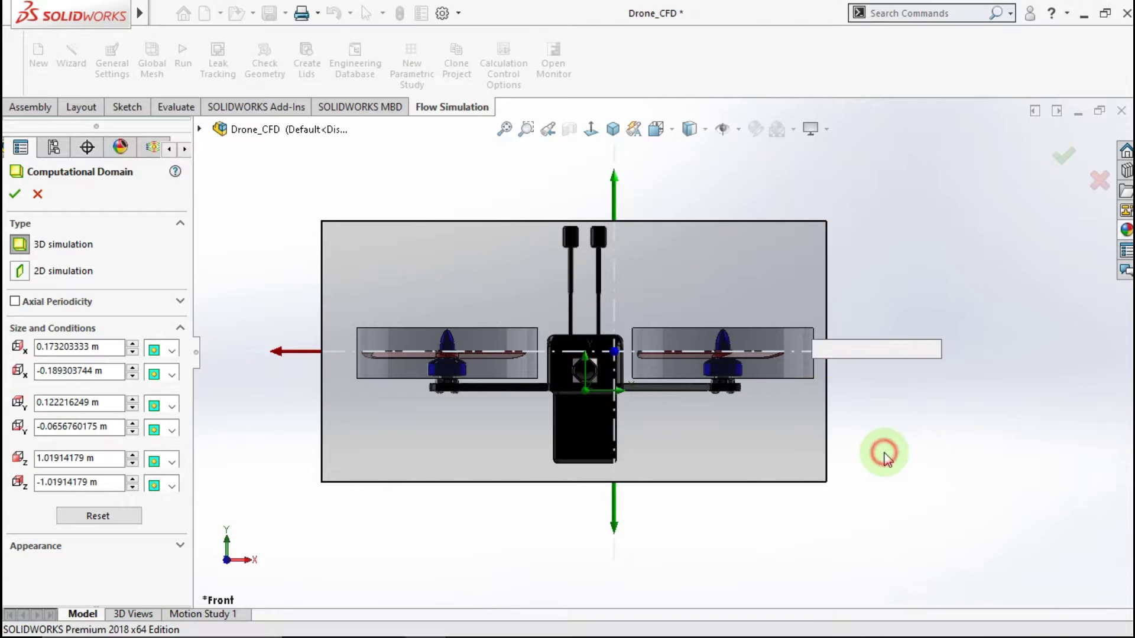
pyautogui.click(789, 467)
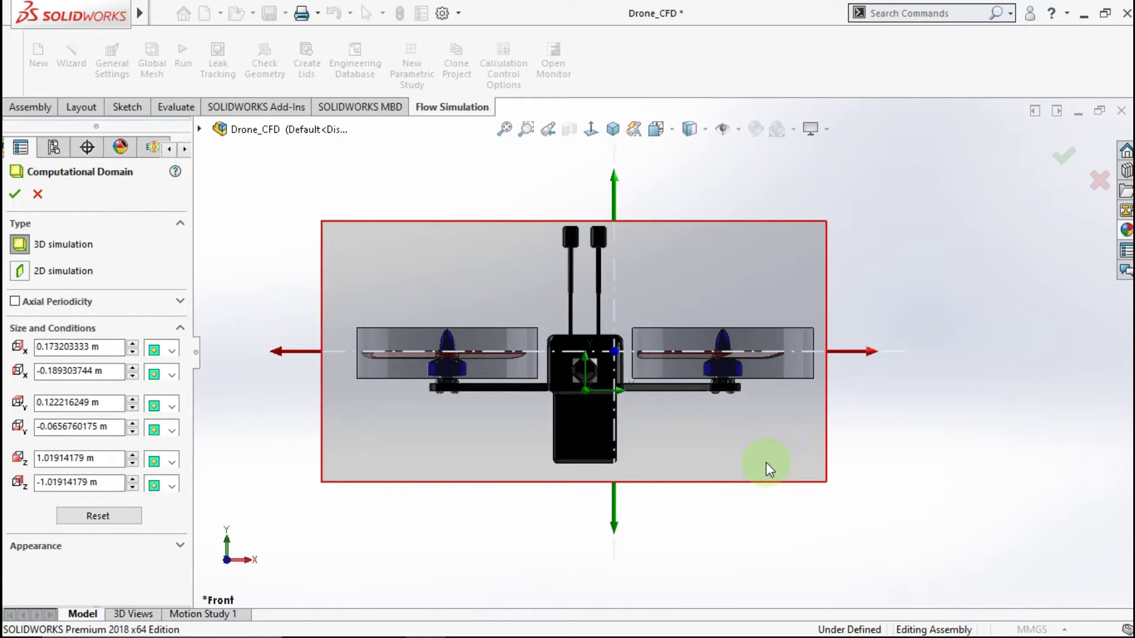
# In the right view, shorten the computational domain's depth to Z min about -0.192 m and Z max about 0.189 m.
pyautogui.scroll(3, 766, 462)
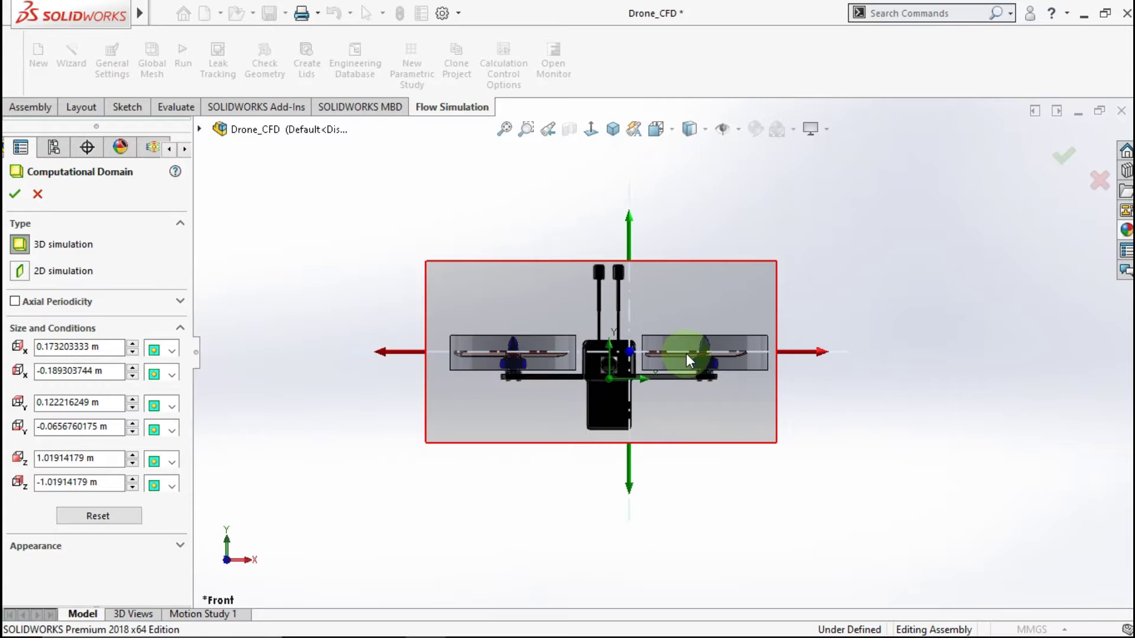
pyautogui.hotkey('ctrl', '7')
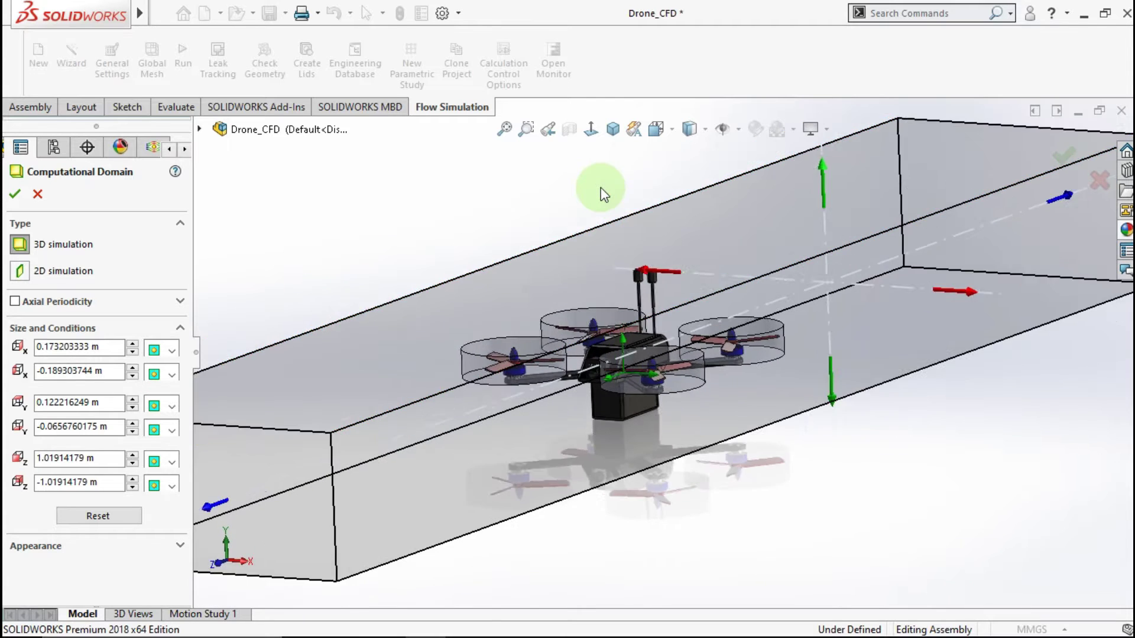
pyautogui.click(667, 128)
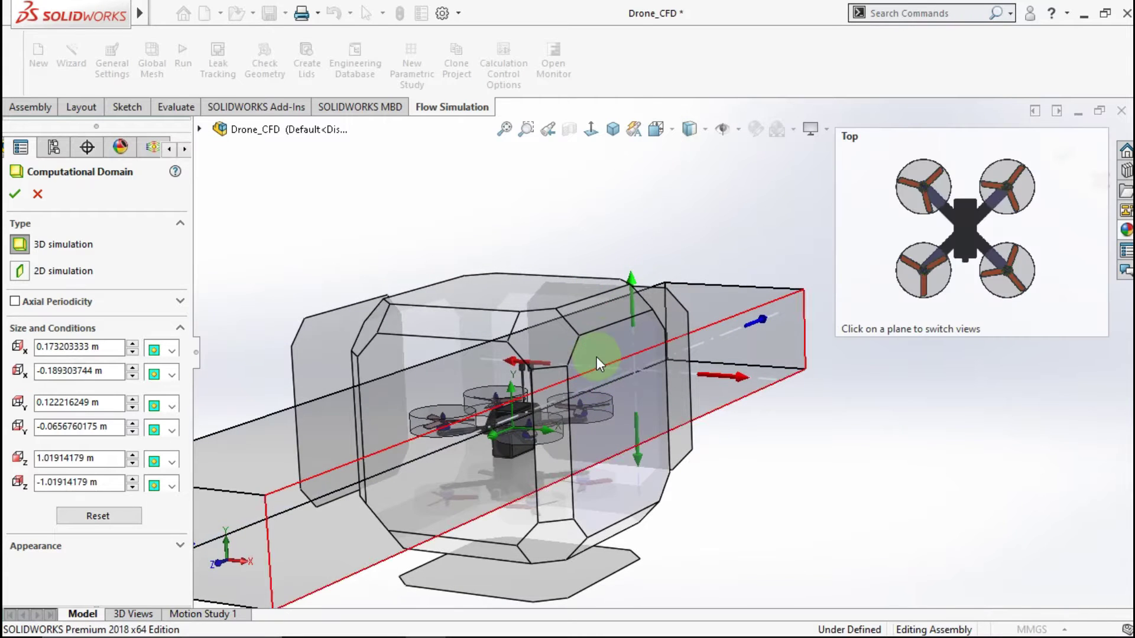
pyautogui.click(591, 323)
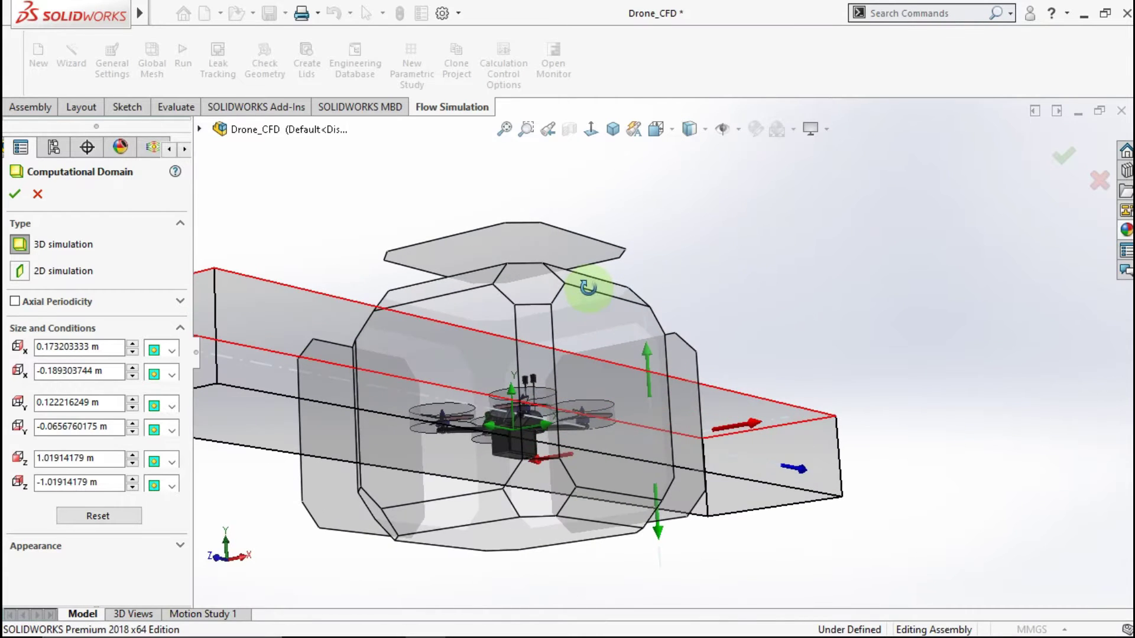
pyautogui.click(594, 316)
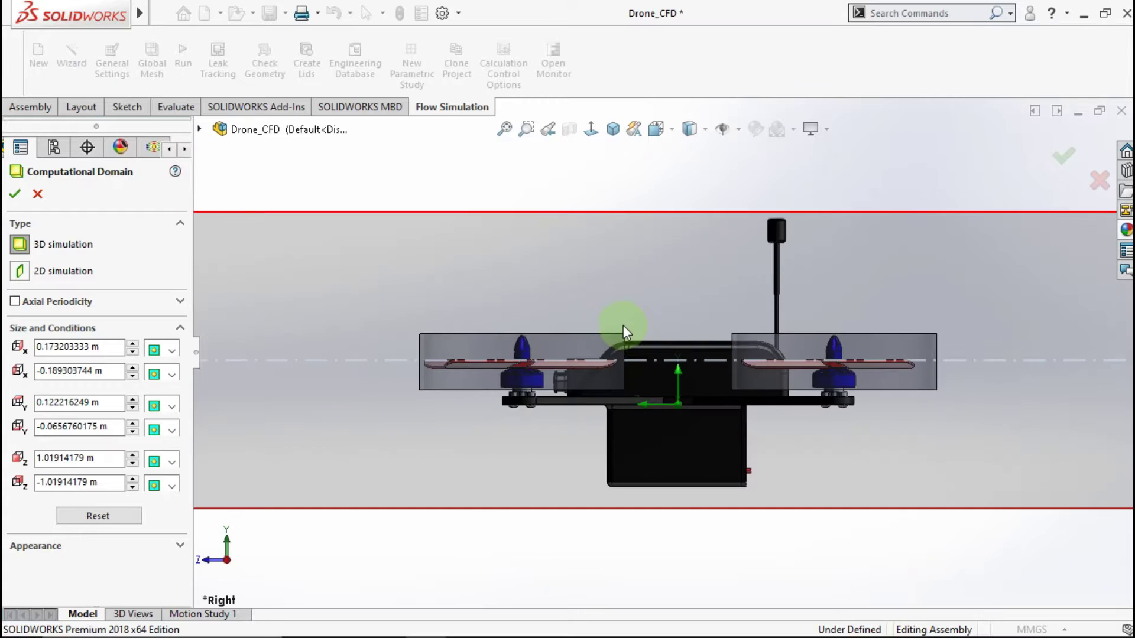
pyautogui.press('f')
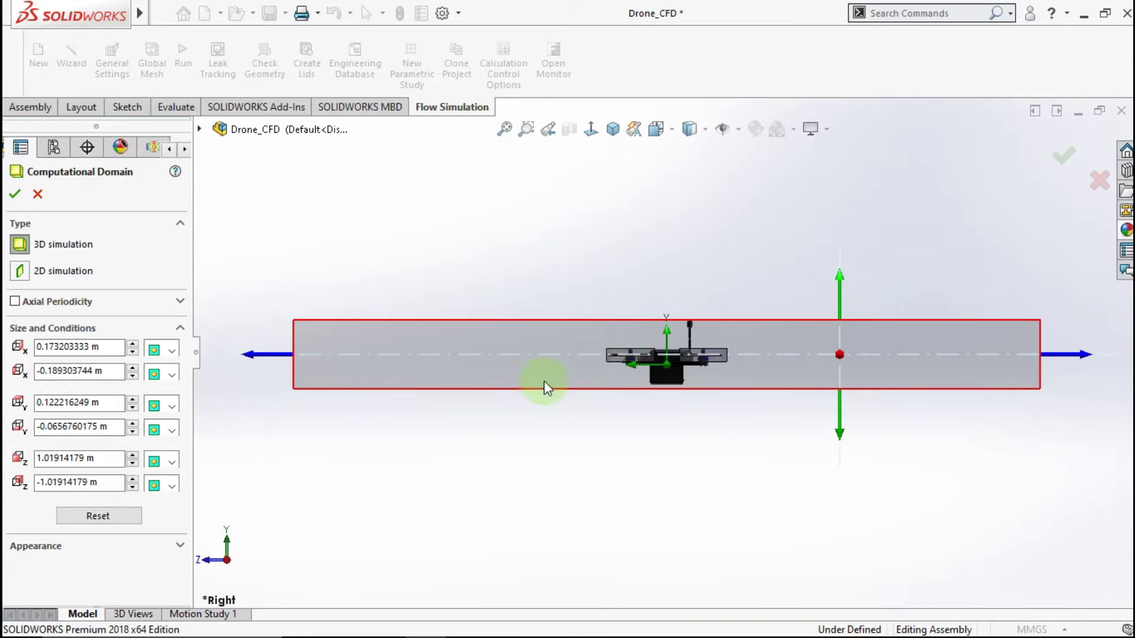
pyautogui.moveTo(1006, 354); pyautogui.dragTo(756, 374)
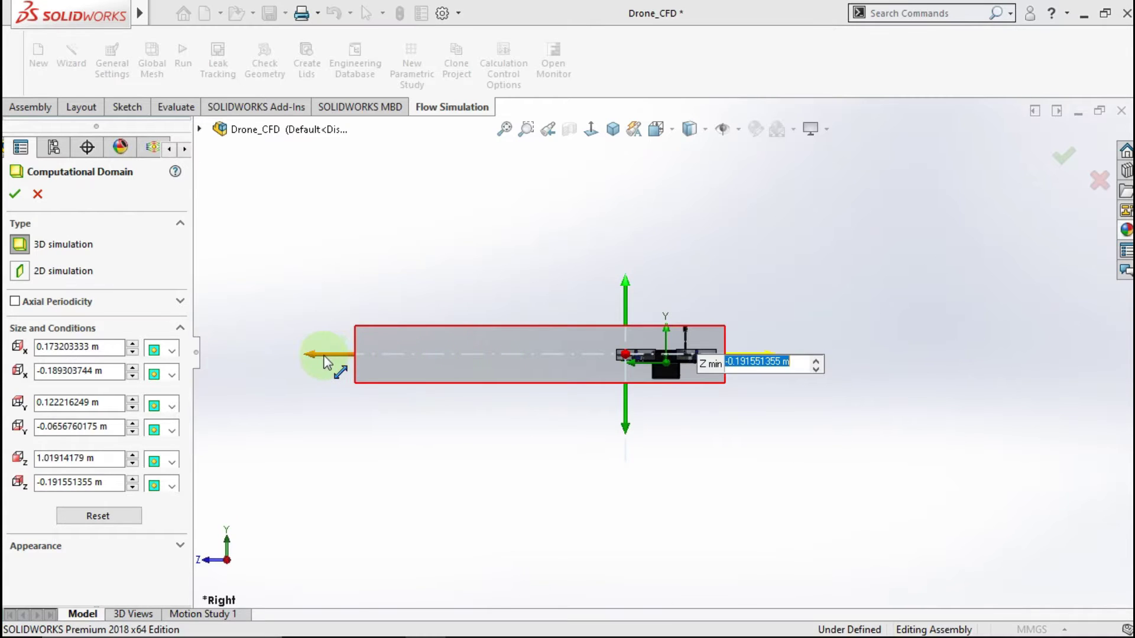
pyautogui.moveTo(406, 355); pyautogui.dragTo(582, 352)
# Check the resized domain around the whole drone, accept it, and show the assembly in isometric view.
pyautogui.scroll(-4, 703, 350)
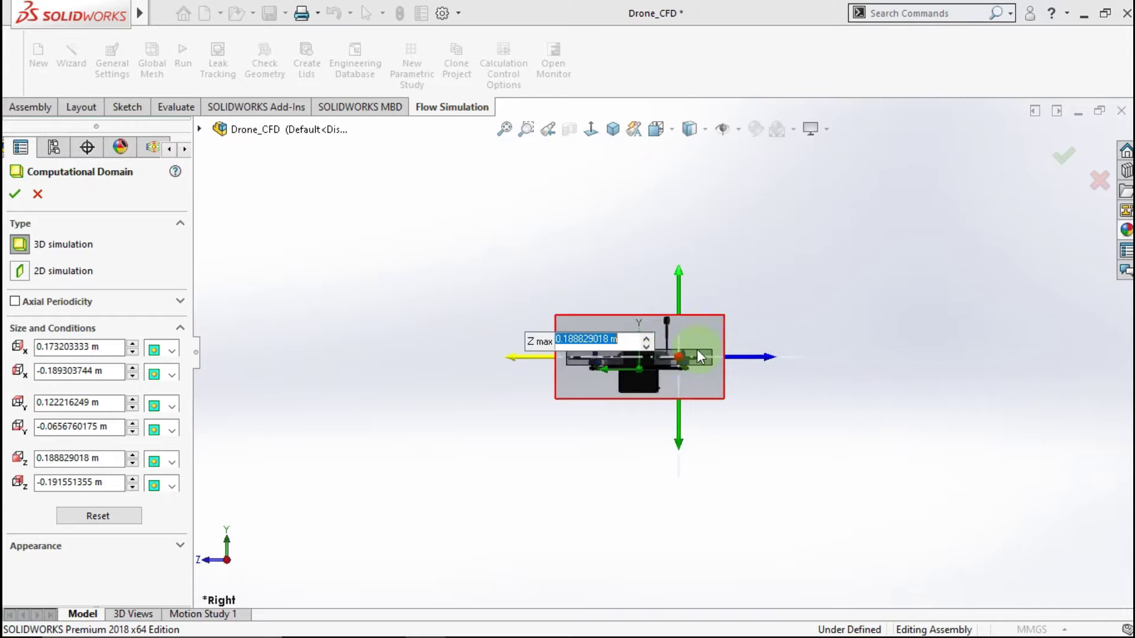
pyautogui.moveTo(568, 426); pyautogui.dragTo(608, 379, button='middle')
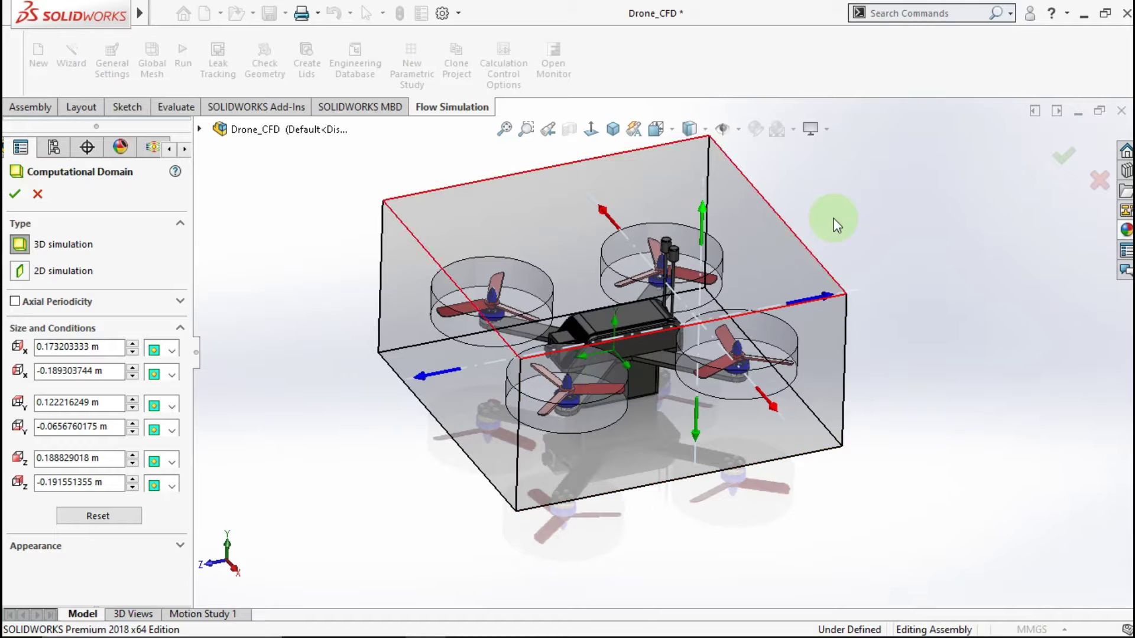
pyautogui.moveTo(762, 260); pyautogui.dragTo(922, 182, button='middle')
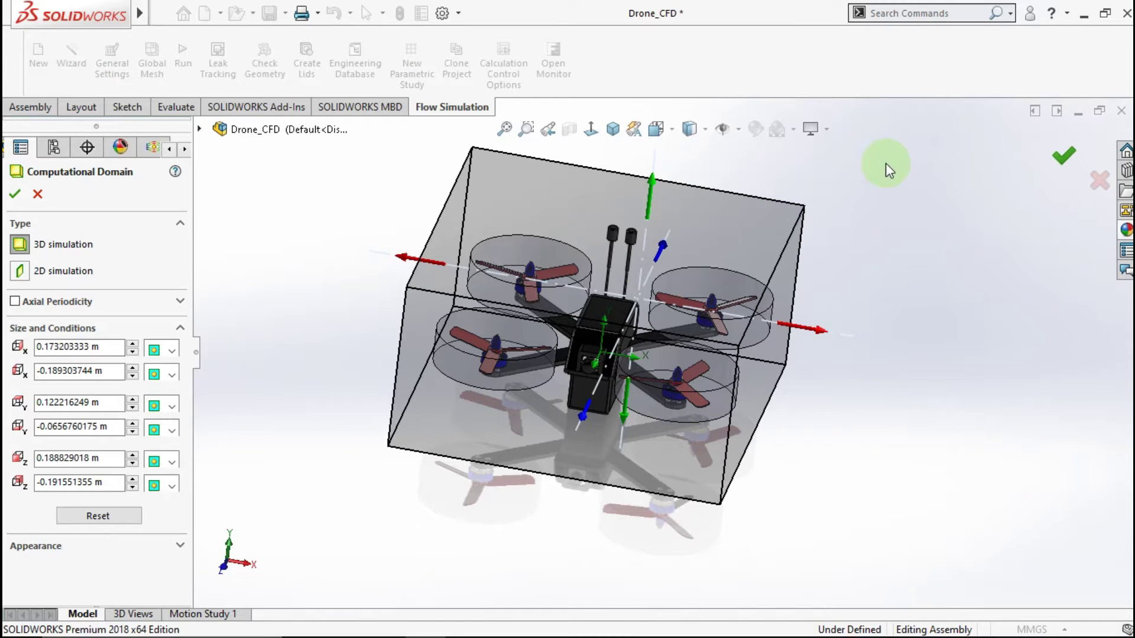
pyautogui.click(14, 194)
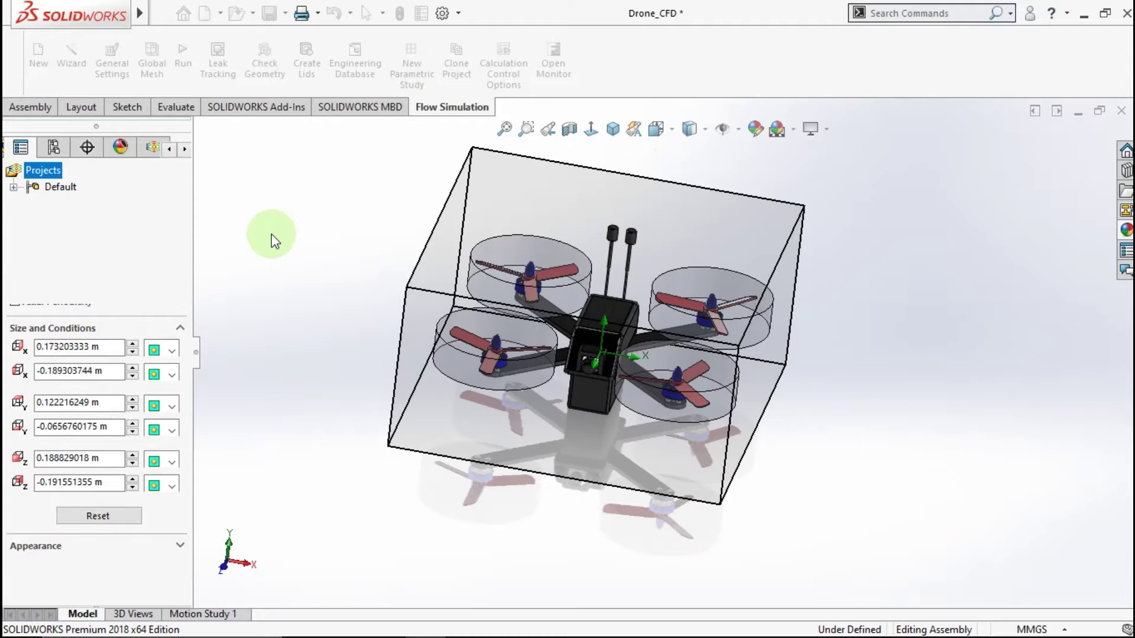
pyautogui.click(612, 133)
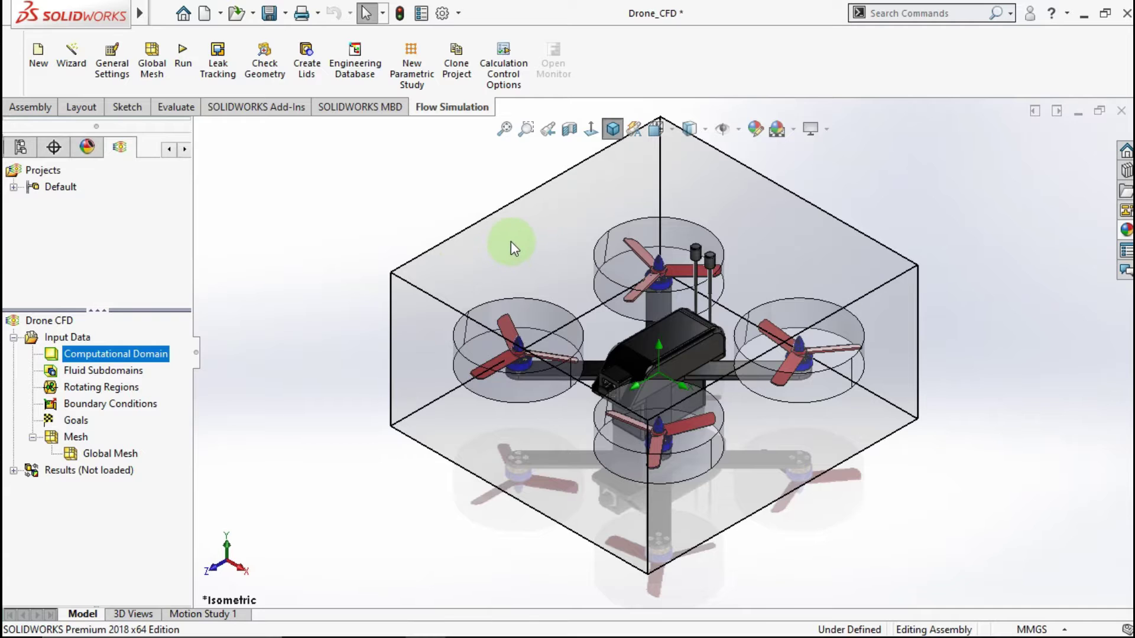
# Hide the computational domain and start a rotating region on the Part1 cylinder around its propeller.
pyautogui.rightClick(149, 357)
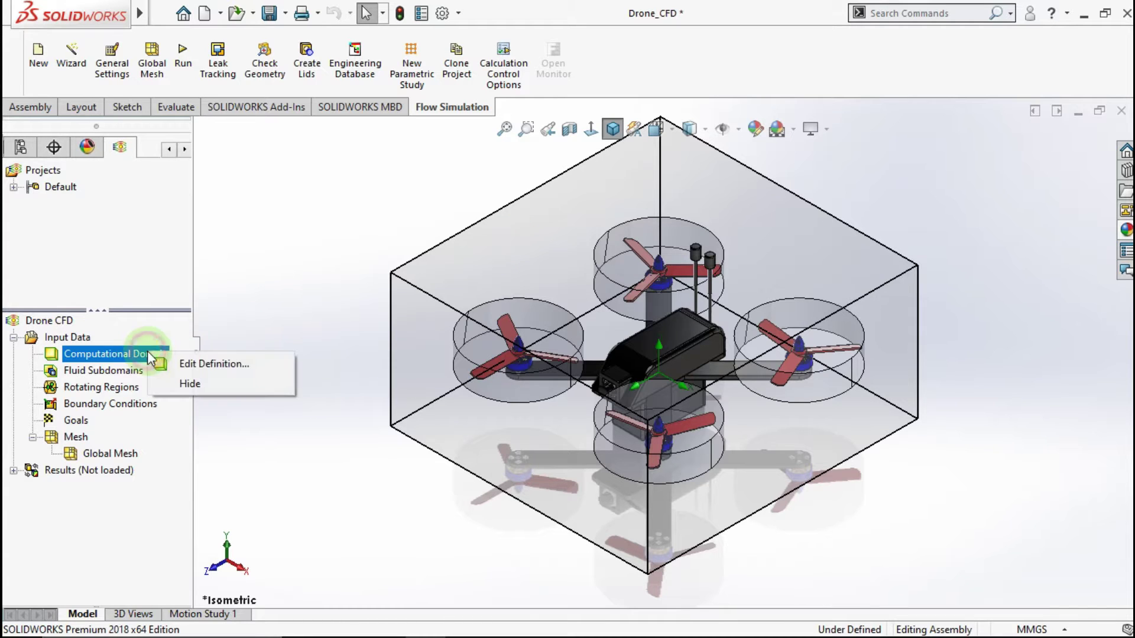
pyautogui.click(183, 383)
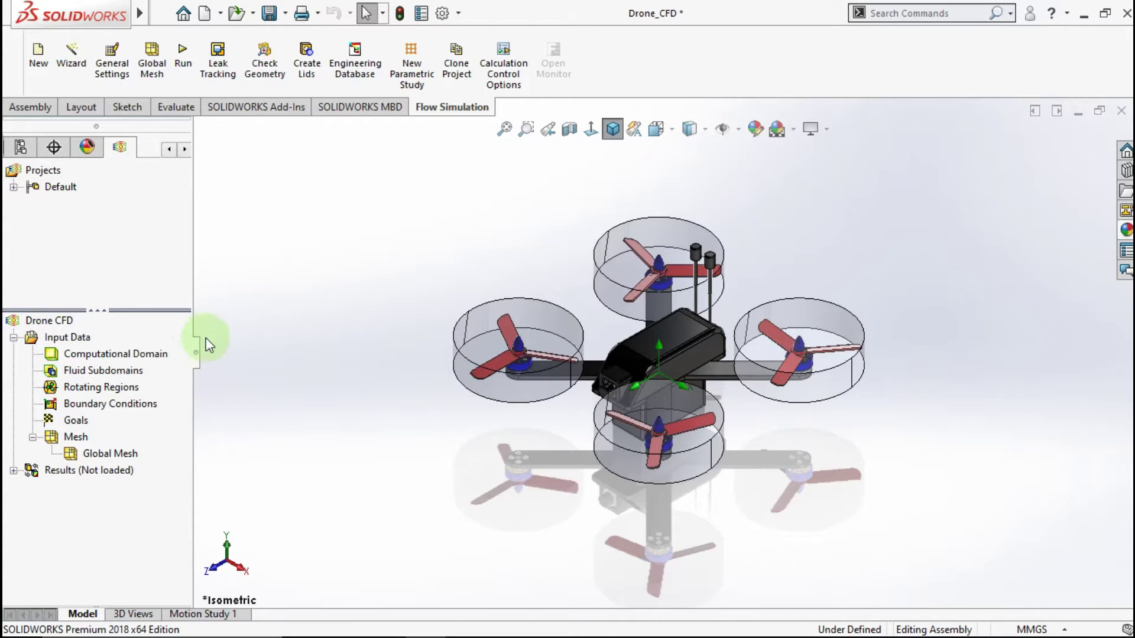
pyautogui.rightClick(114, 388)
pyautogui.click(159, 404)
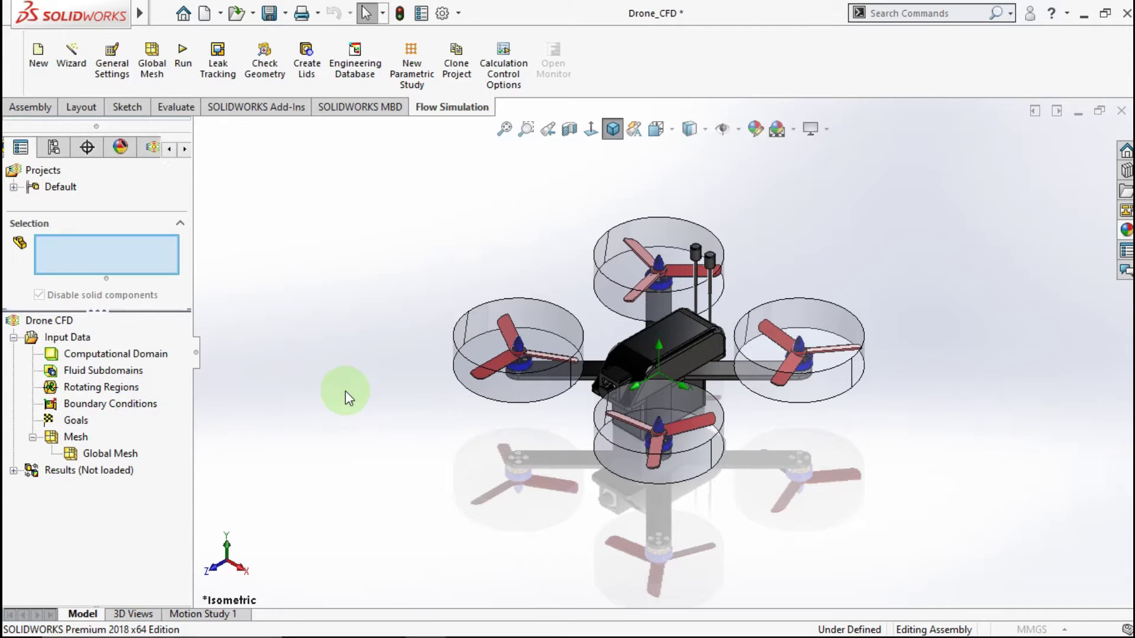
pyautogui.click(550, 315)
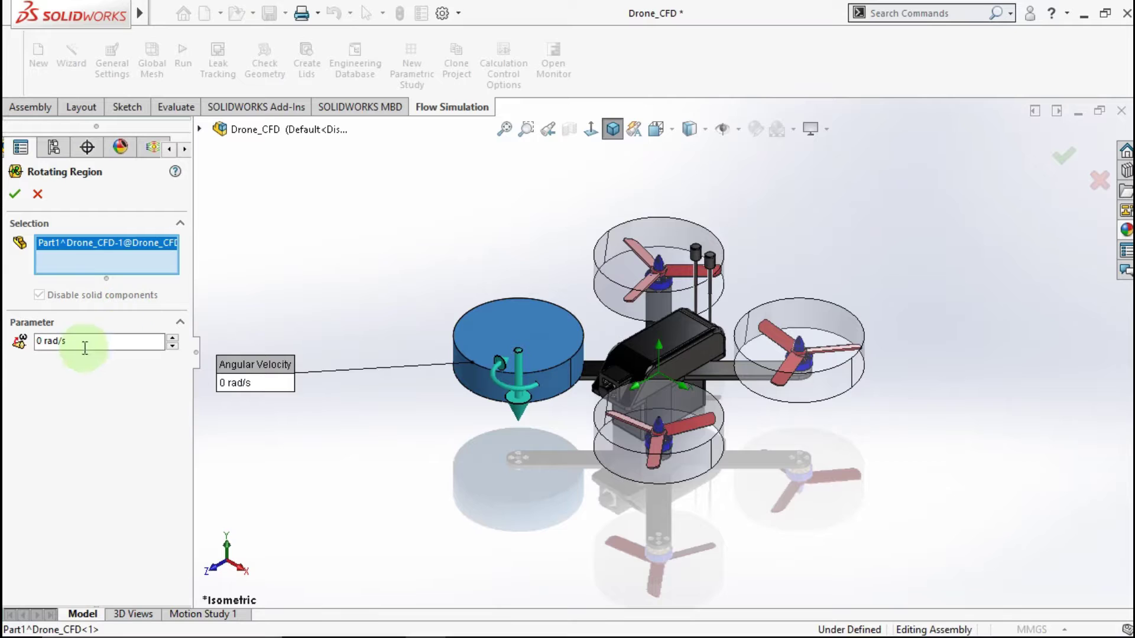
# Set the Part1 rotating region's angular velocity to -23000 rpm and accept the region.
pyautogui.moveTo(78, 342); pyautogui.dragTo(17, 348)
pyautogui.write('-')
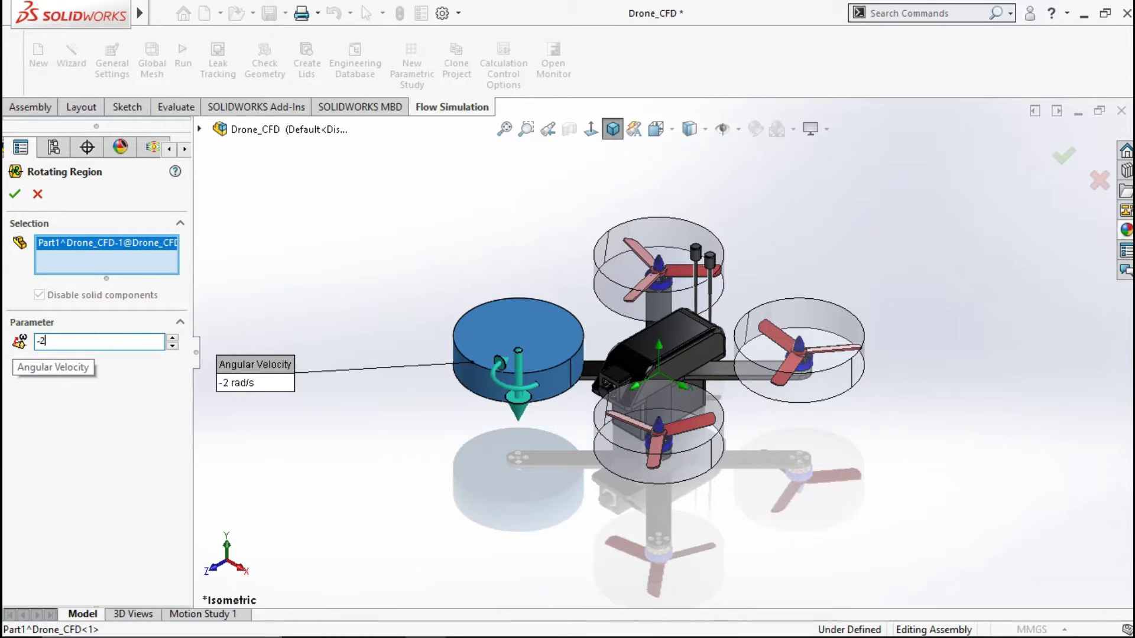
pyautogui.write('2300')
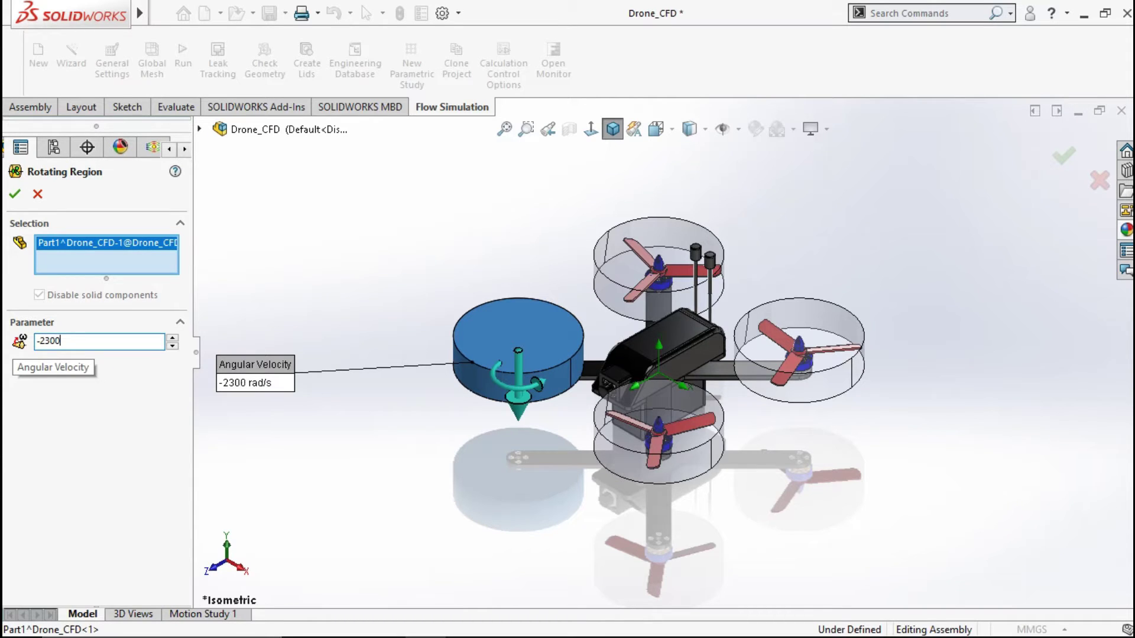
pyautogui.write('00')
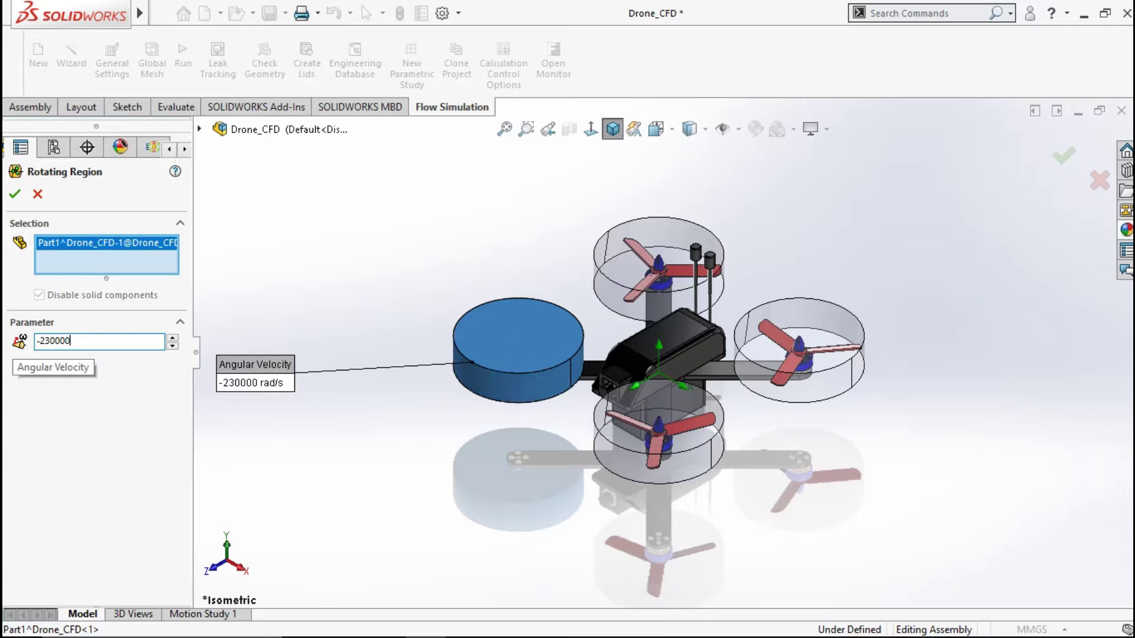
pyautogui.write('0')
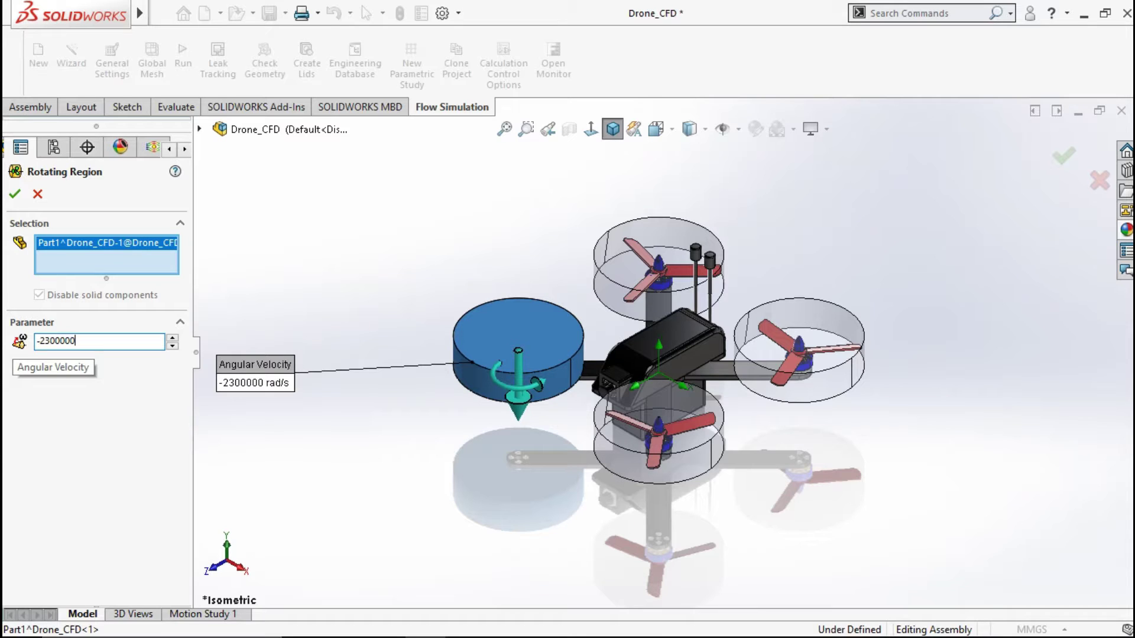
pyautogui.click(65, 341)
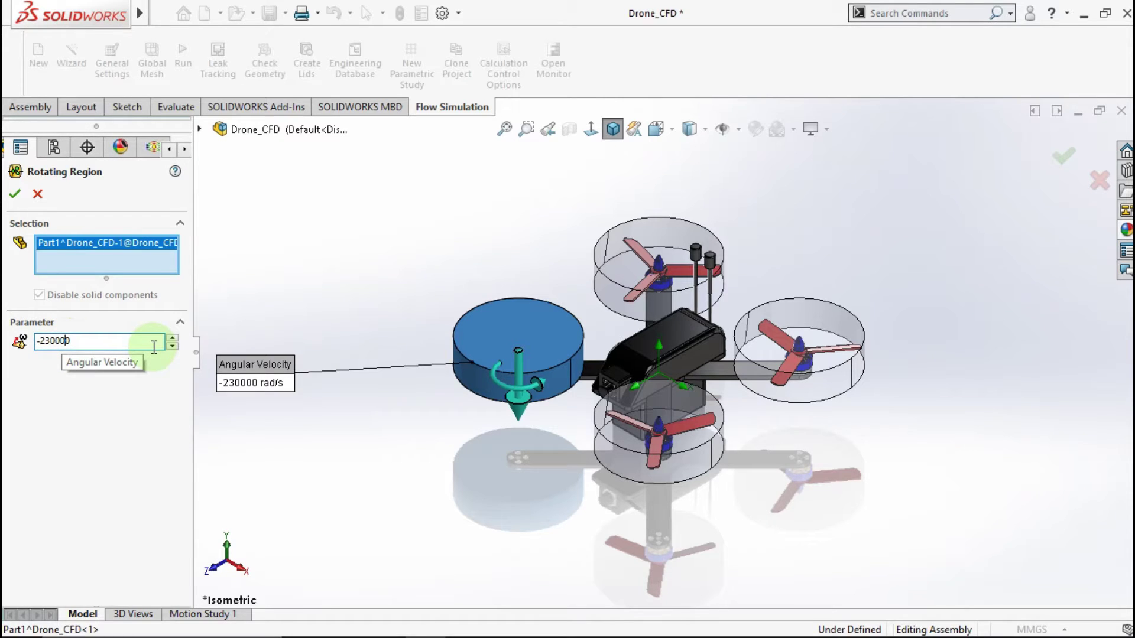
pyautogui.press('Delete')
pyautogui.write('rpm')
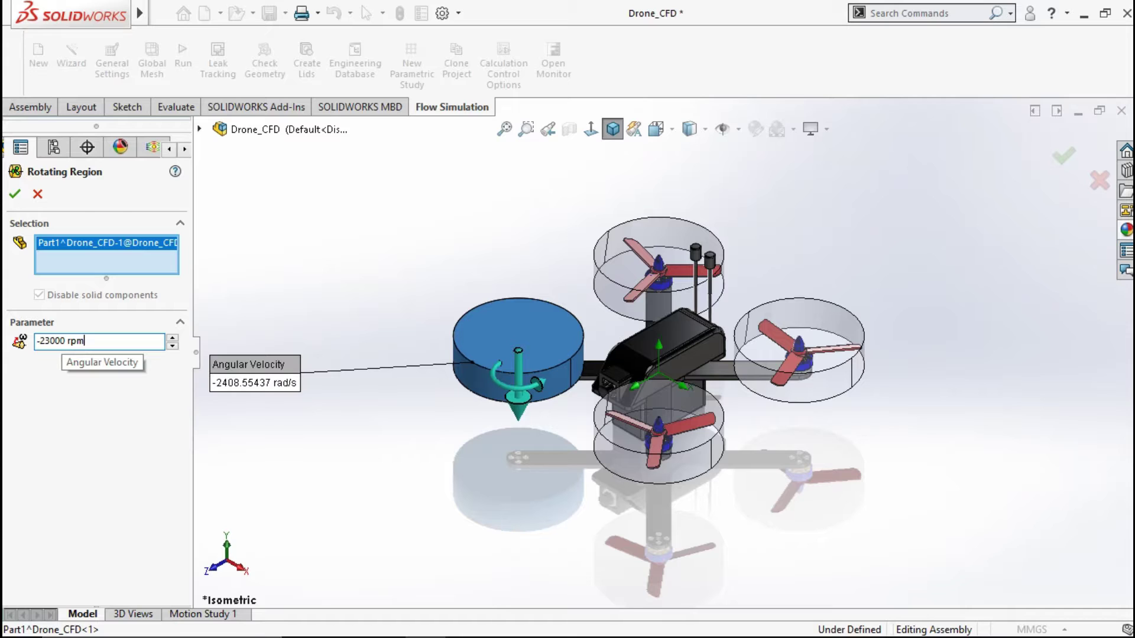
pyautogui.click(237, 290)
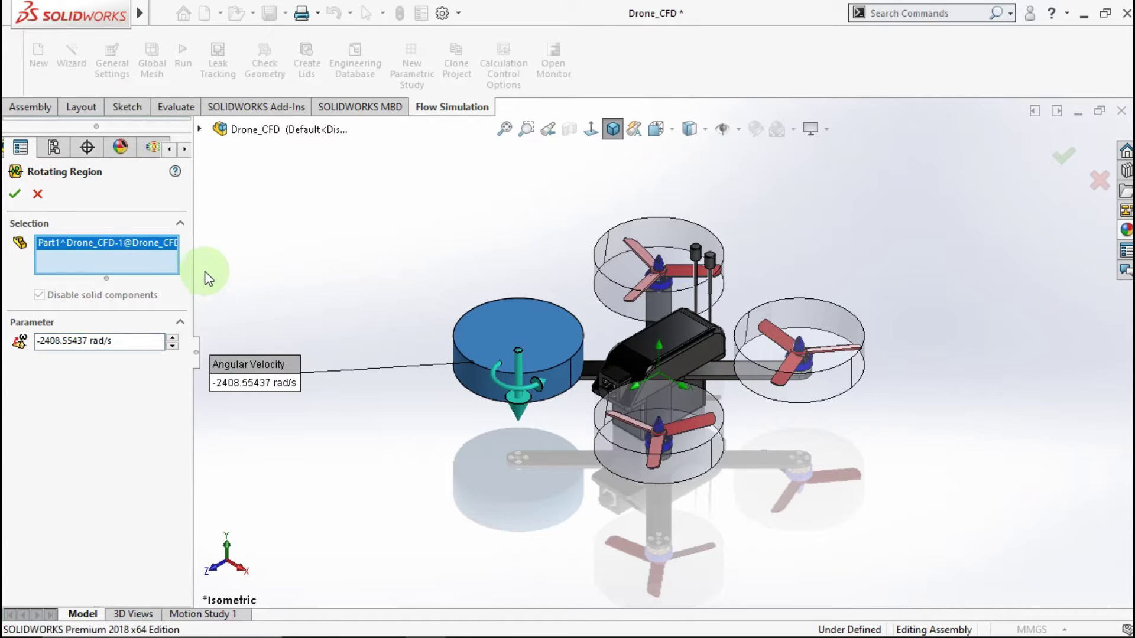
pyautogui.click(14, 195)
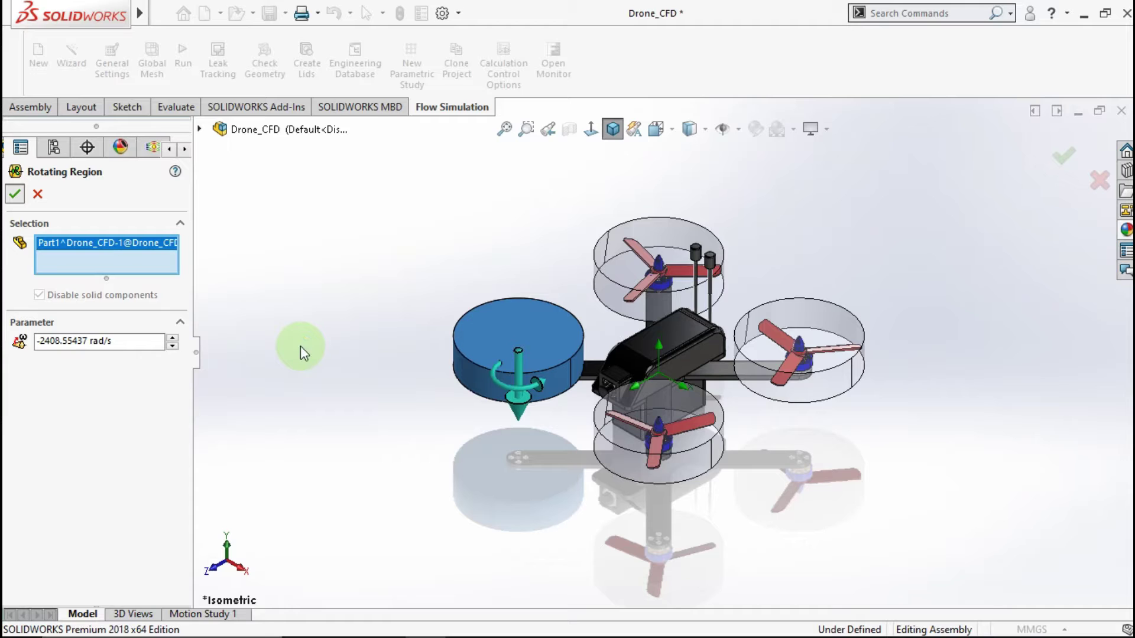
pyautogui.press('Return')
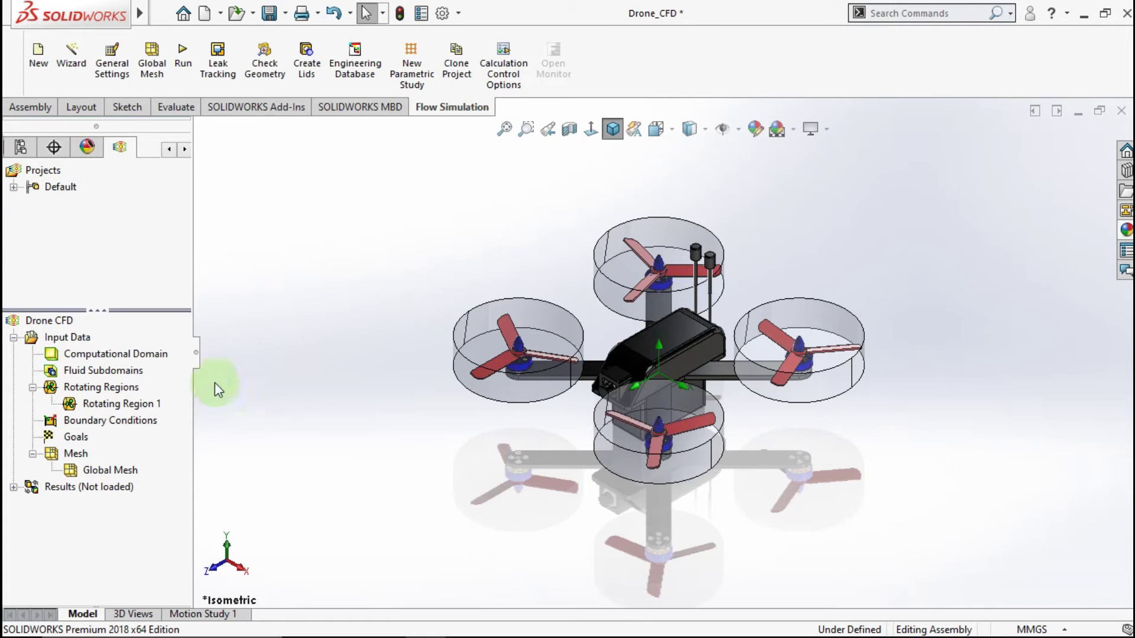
# Insert a second rotating region on the Part2 propeller cylinder with an angular velocity of 23000 rpm.
pyautogui.rightClick(139, 388)
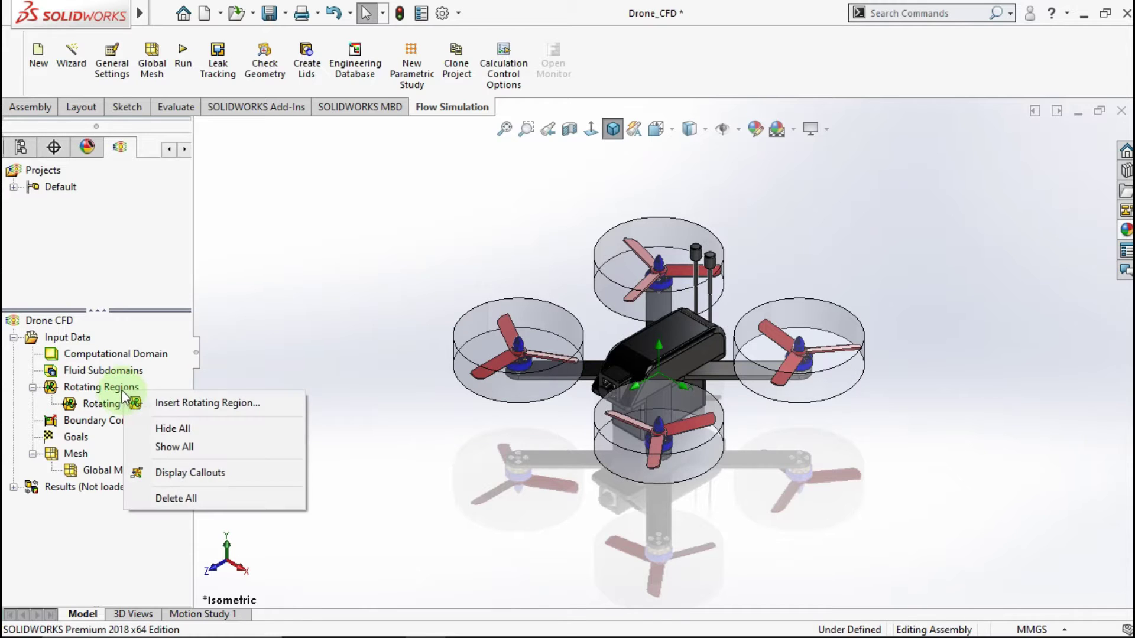
pyautogui.rightClick(116, 389)
pyautogui.click(142, 401)
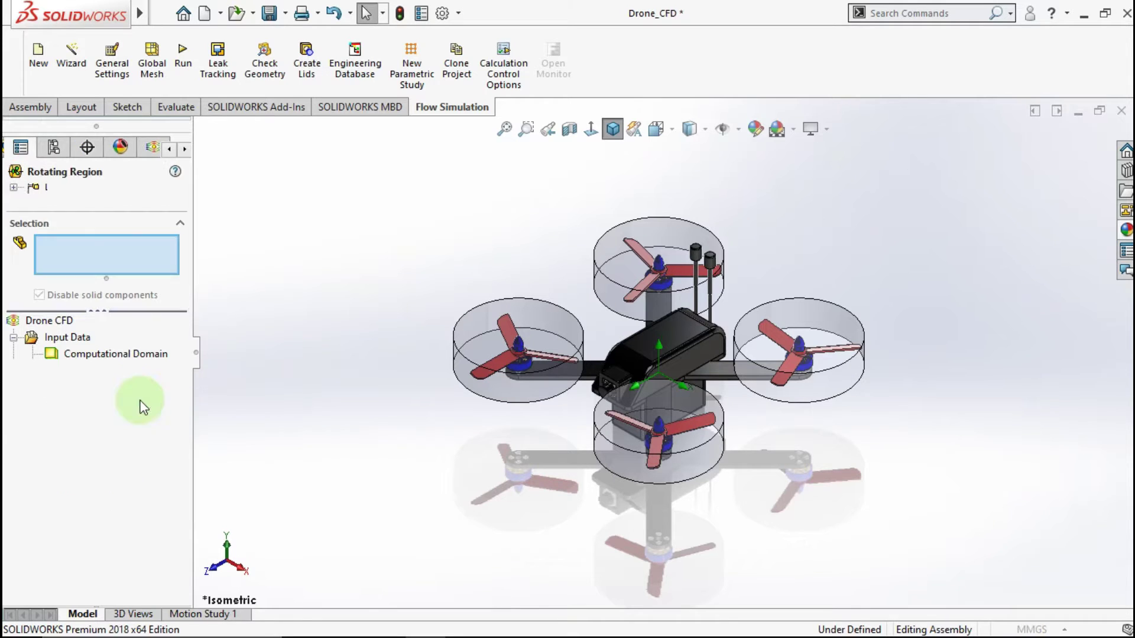
pyautogui.click(709, 459)
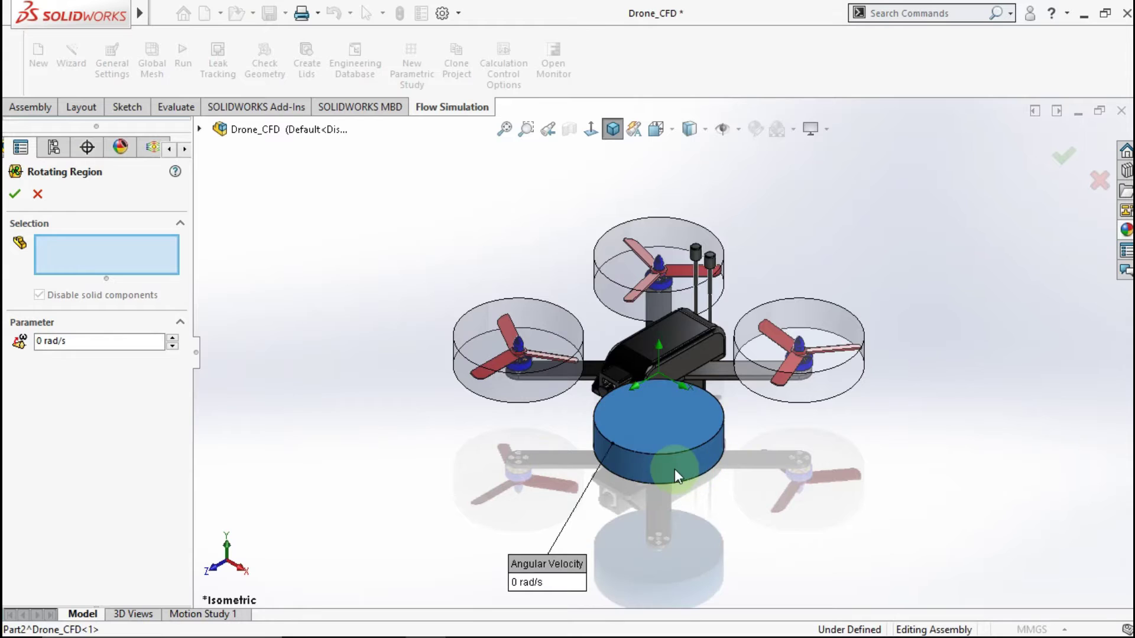
pyautogui.moveTo(75, 341); pyautogui.dragTo(6, 343)
pyautogui.write('2')
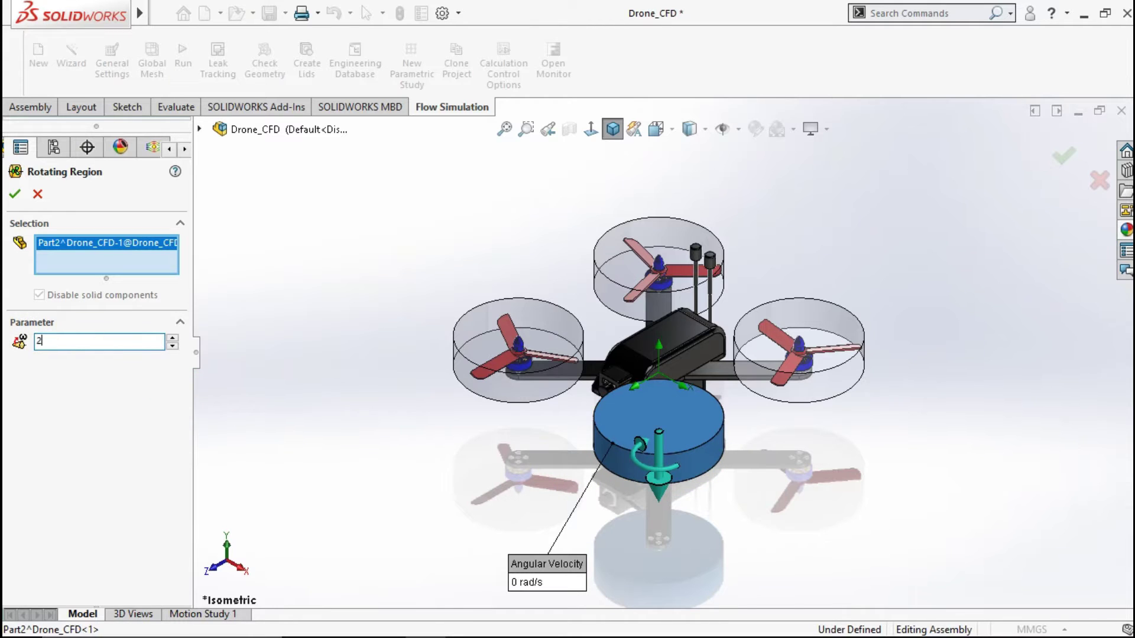
pyautogui.write('3')
pyautogui.write('0')
pyautogui.write('0')
pyautogui.write('0')
pyautogui.write(' rpm')
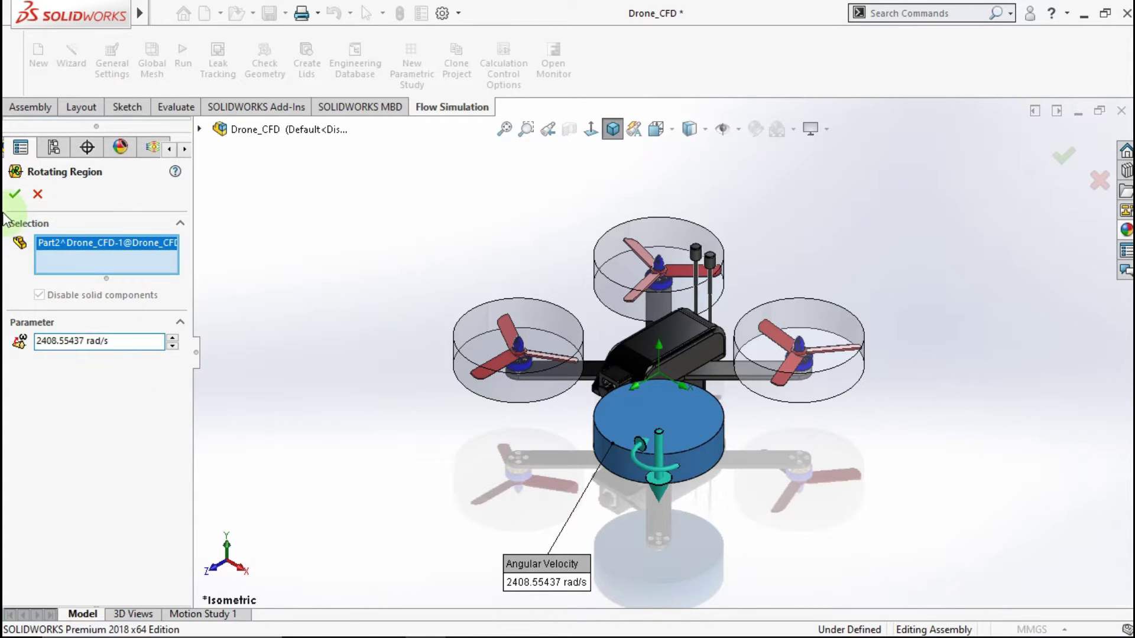
pyautogui.click(198, 330)
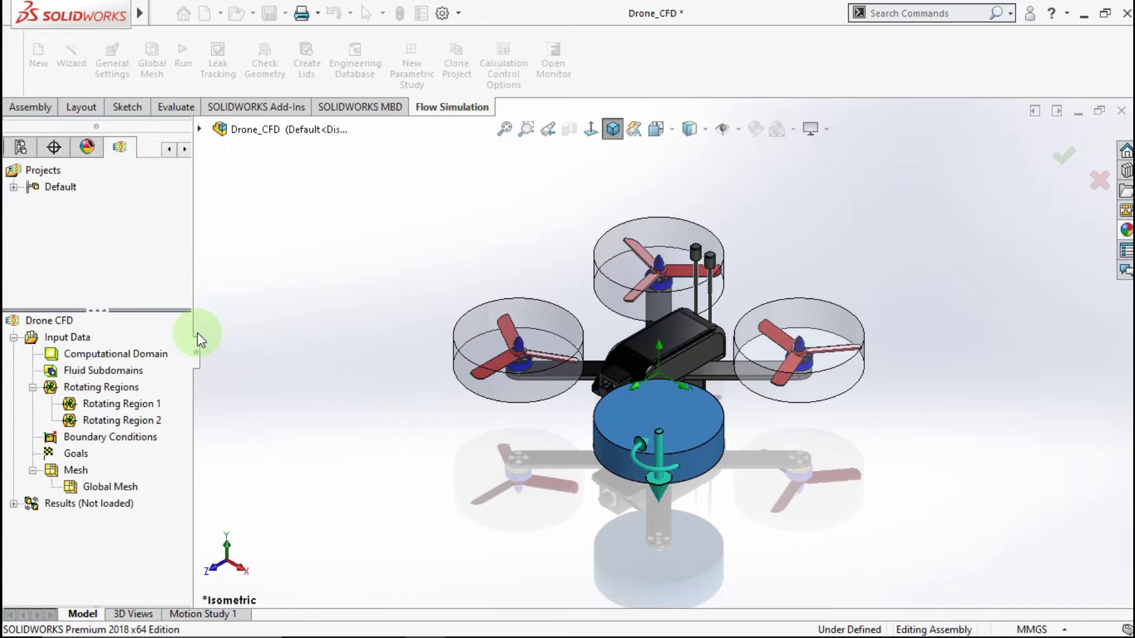
# Insert a third rotating region on the Part4 propeller cylinder with an angular velocity of -23000 rpm.
pyautogui.rightClick(105, 389)
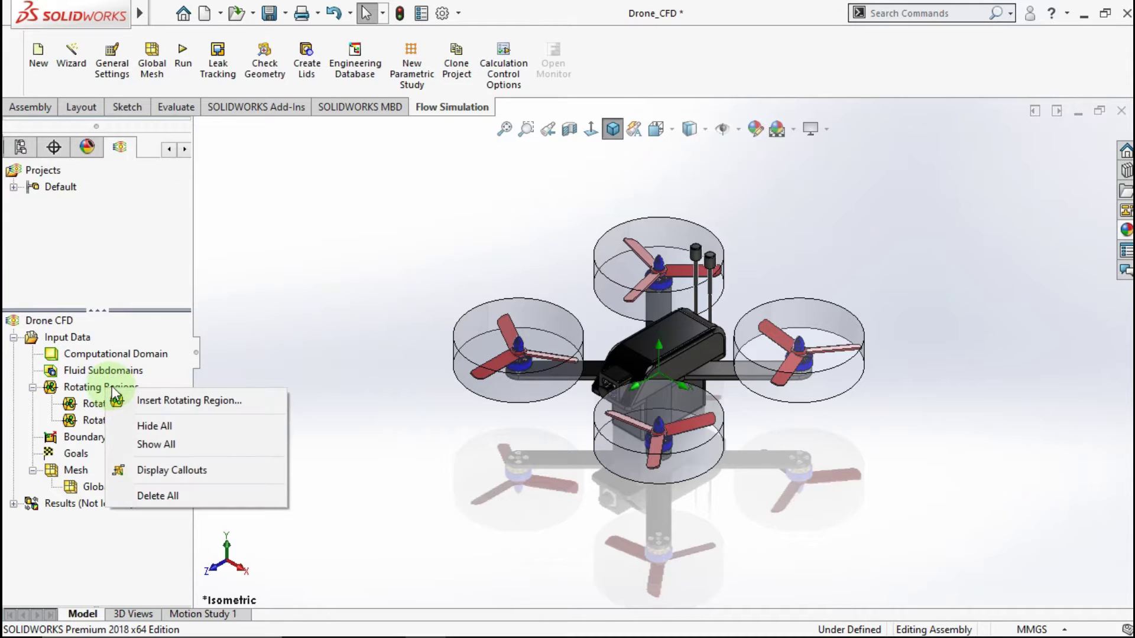
pyautogui.click(165, 402)
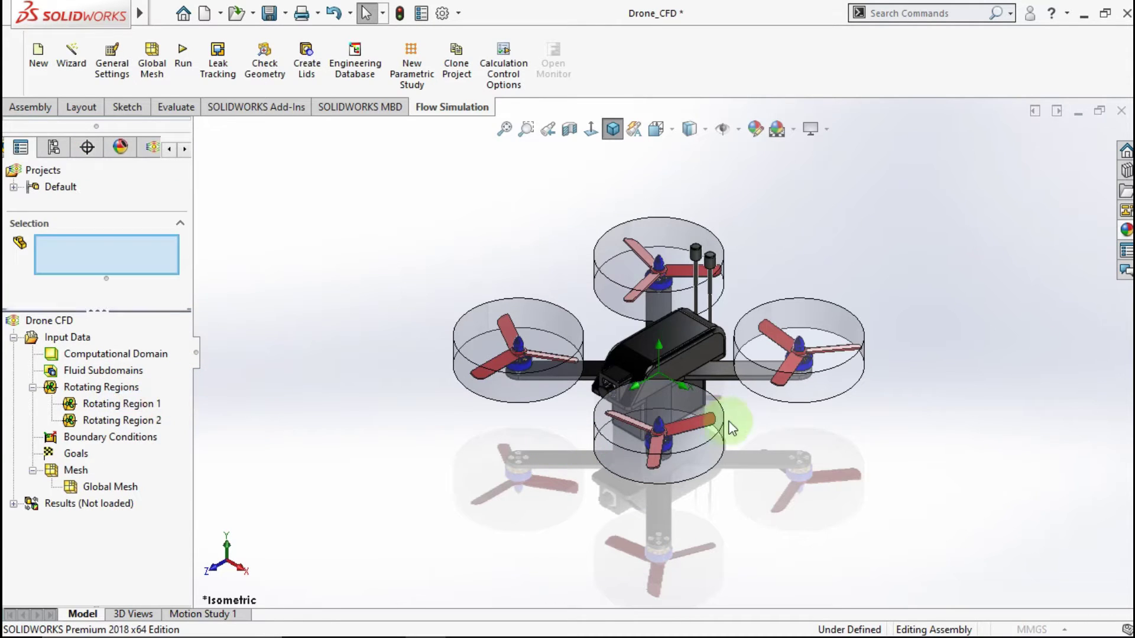
pyautogui.click(826, 393)
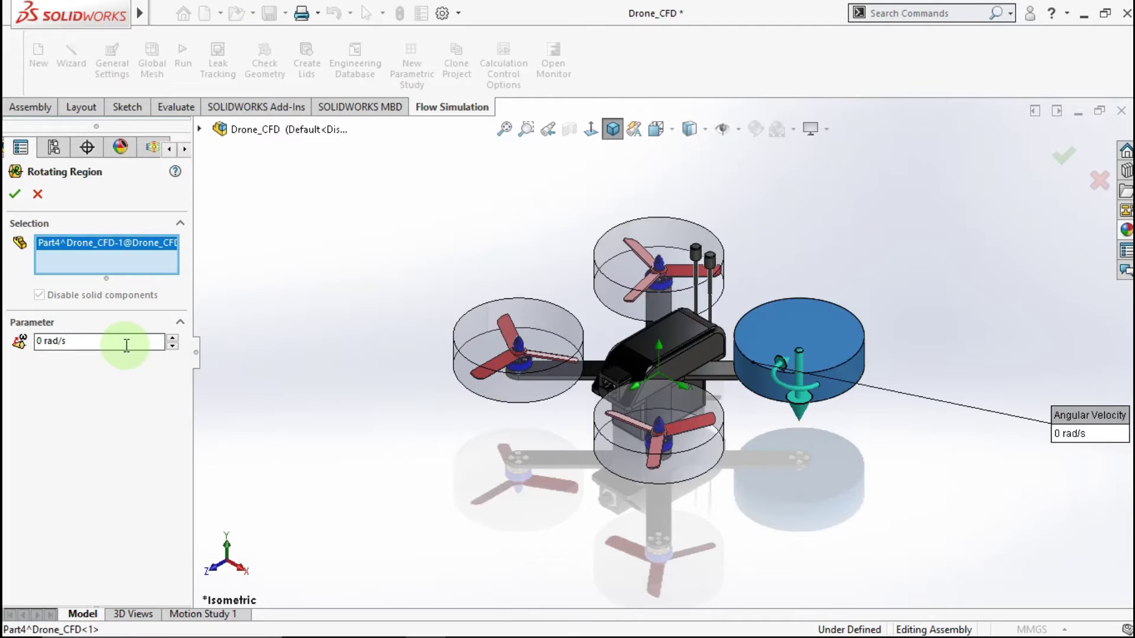
pyautogui.write('-2')
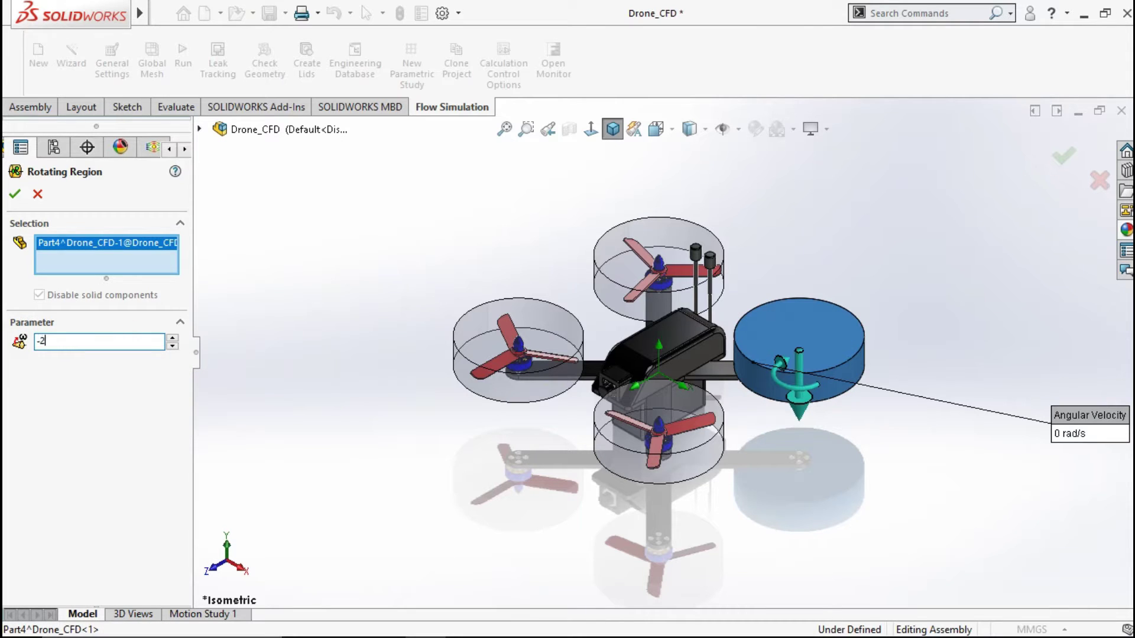
pyautogui.write('3000')
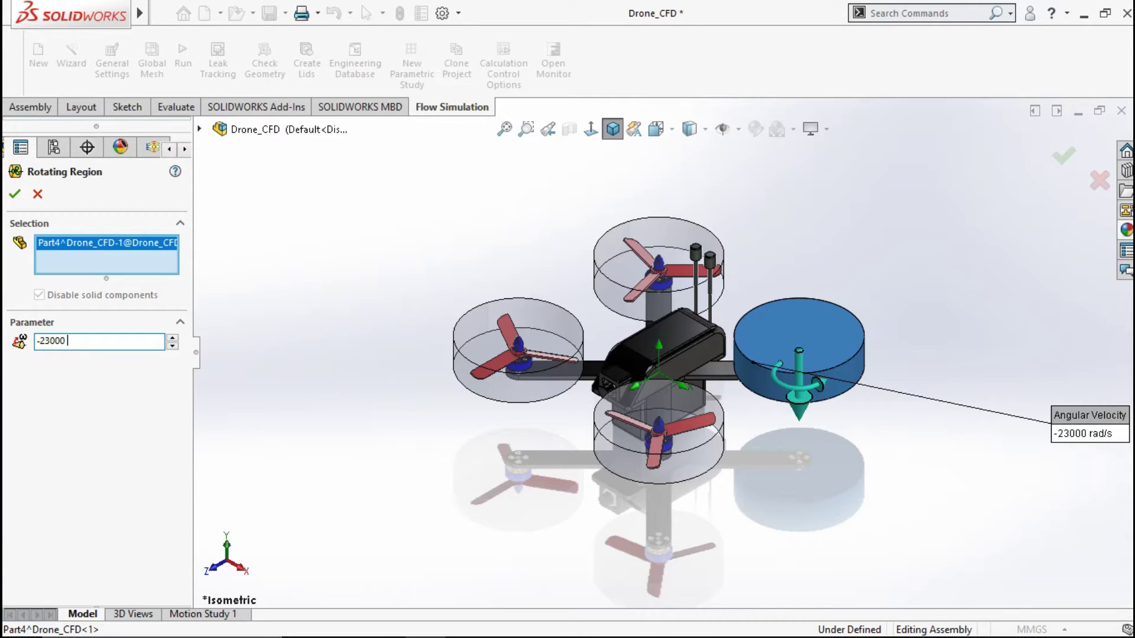
pyautogui.write(' rpm')
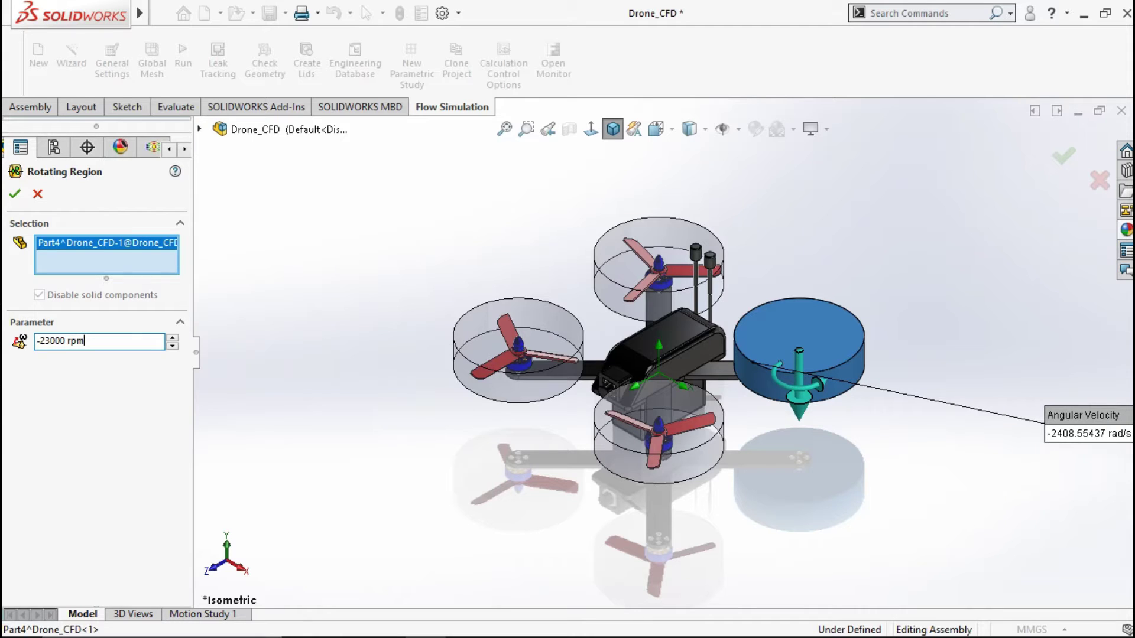
pyautogui.moveTo(74, 15)
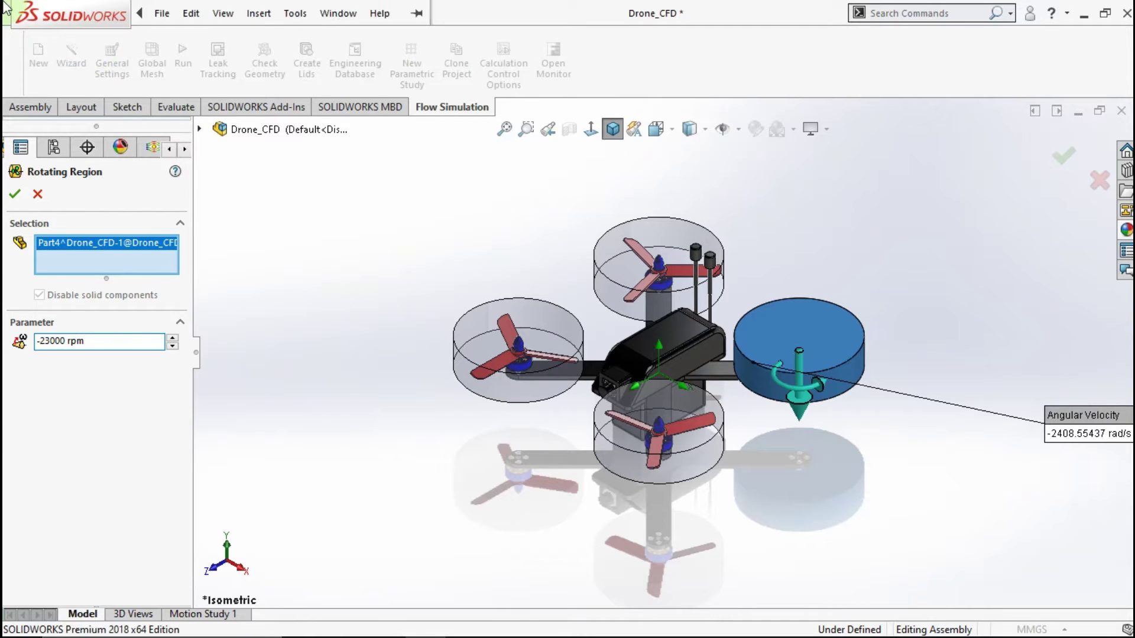
pyautogui.click(161, 13)
pyautogui.click(371, 196)
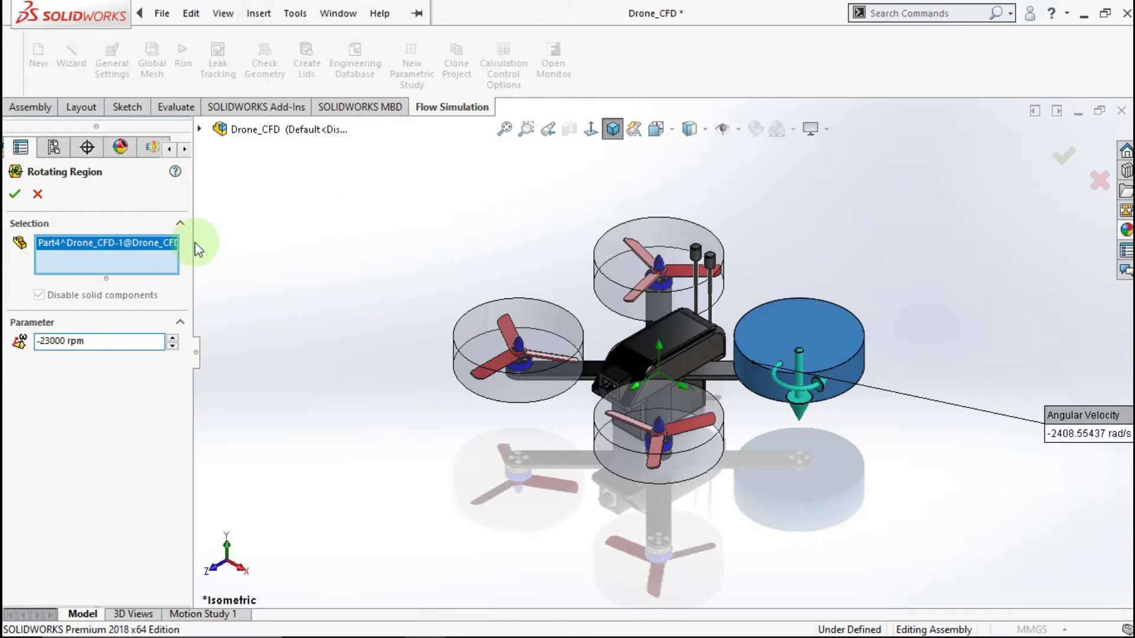
pyautogui.click(260, 220)
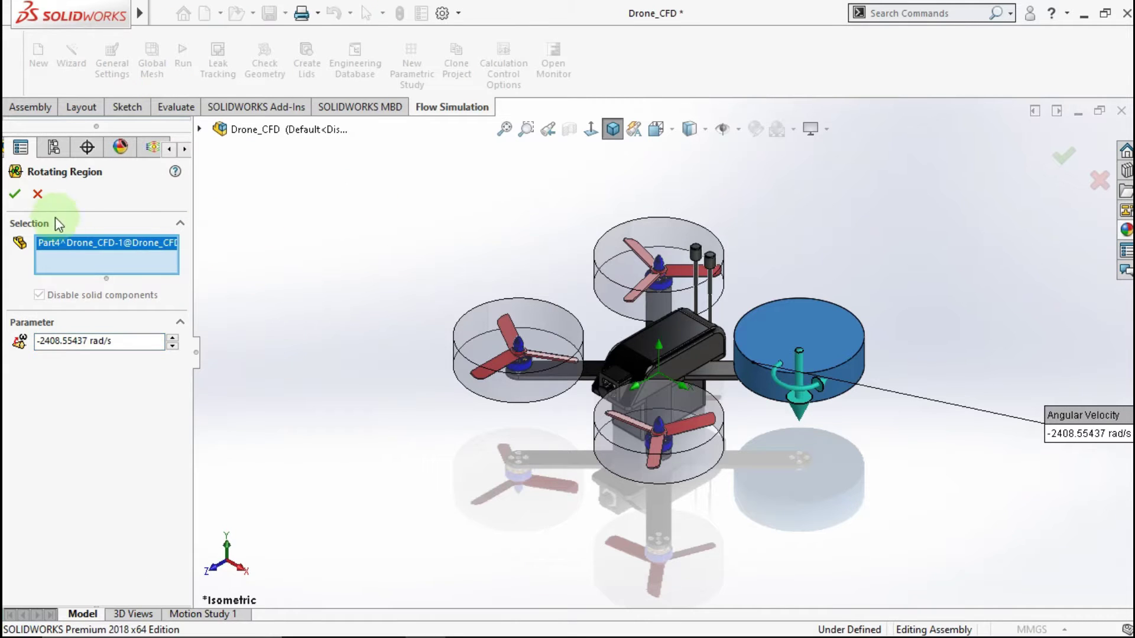
pyautogui.click(19, 198)
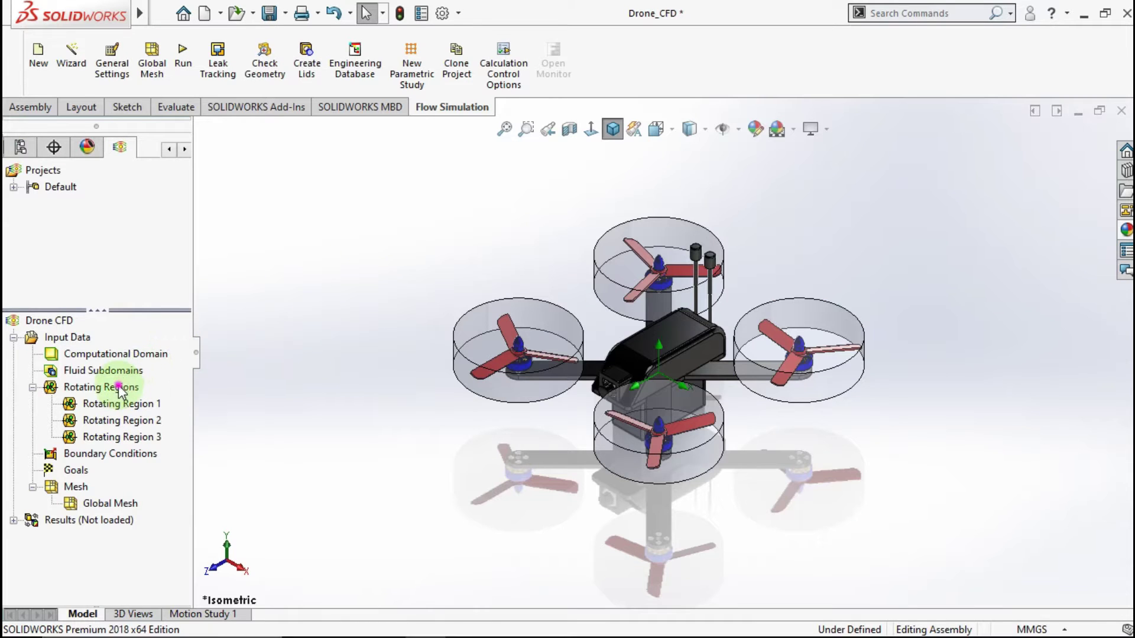
# Insert a fourth rotating region on the Part3 propeller cylinder with an angular velocity of 23000 rpm.
pyautogui.rightClick(119, 388)
pyautogui.click(171, 395)
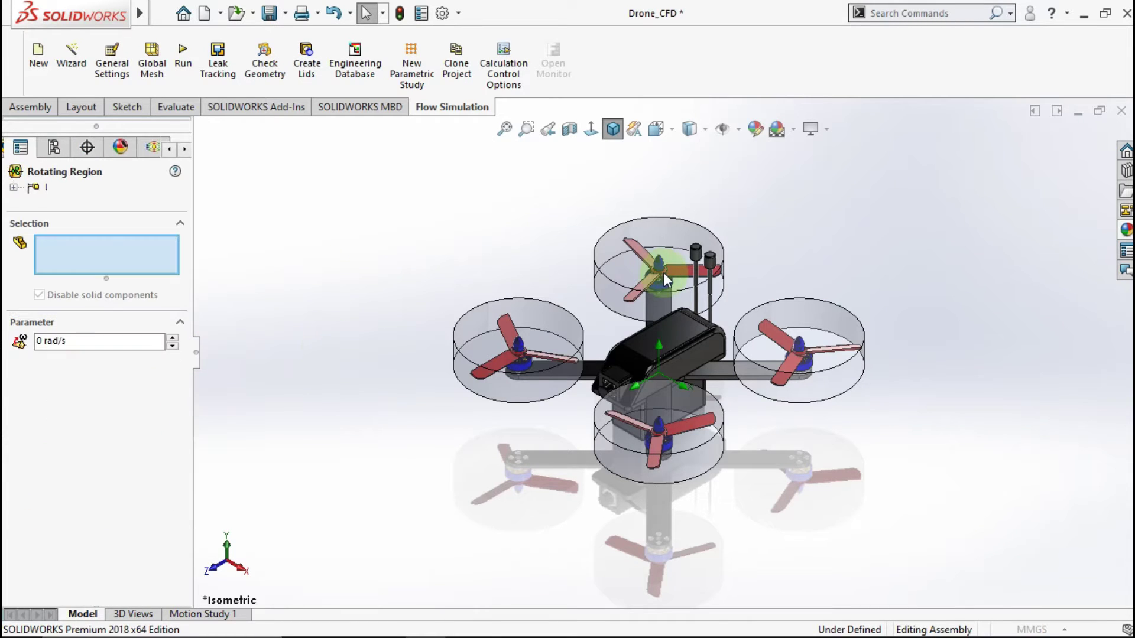
pyautogui.click(665, 243)
pyautogui.click(134, 335)
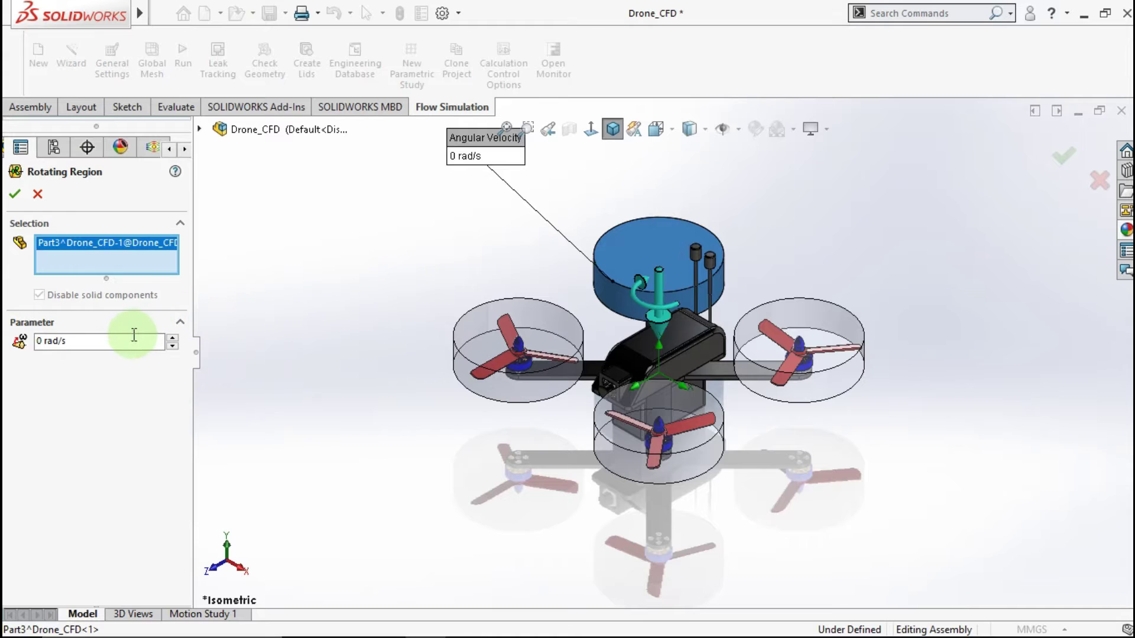
pyautogui.click(73, 341)
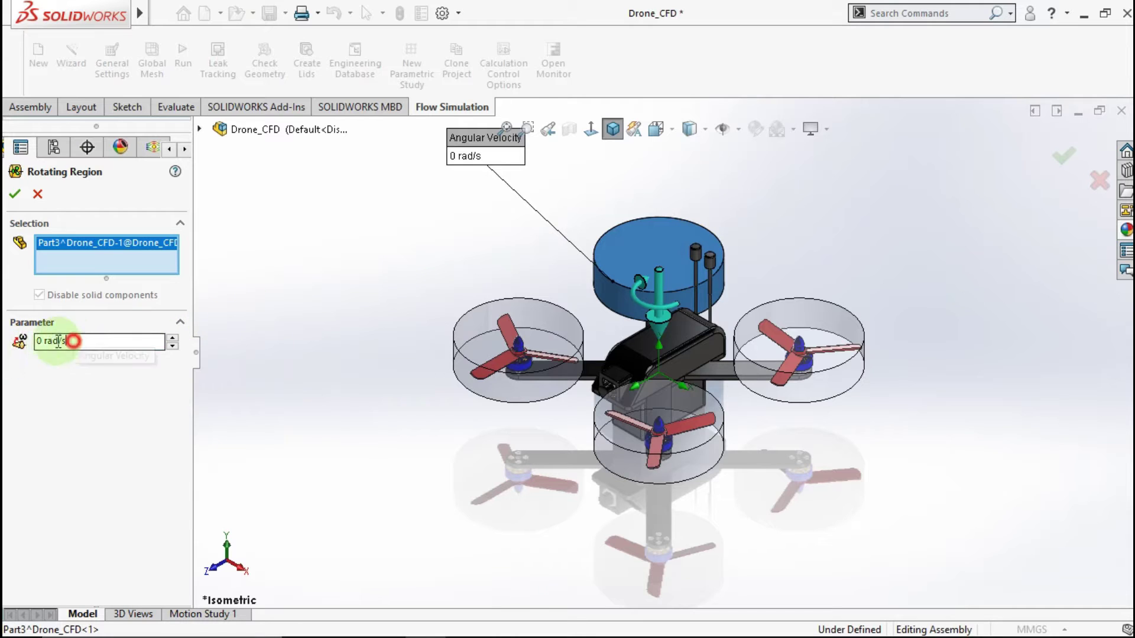
pyautogui.doubleClick(72, 341)
pyautogui.write('2')
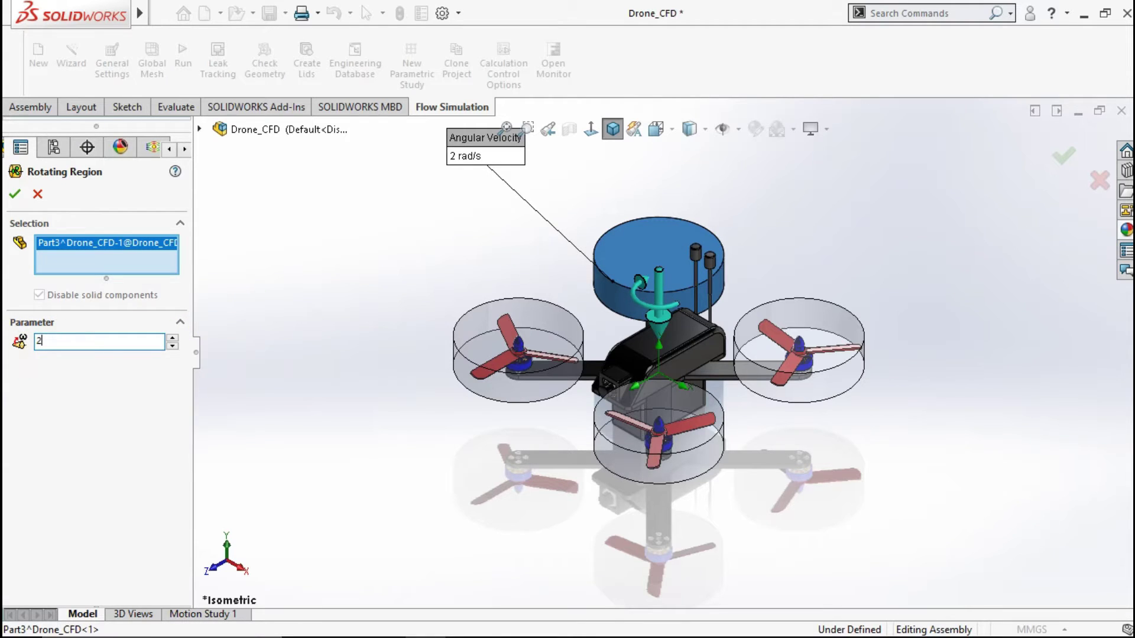
pyautogui.write('3000')
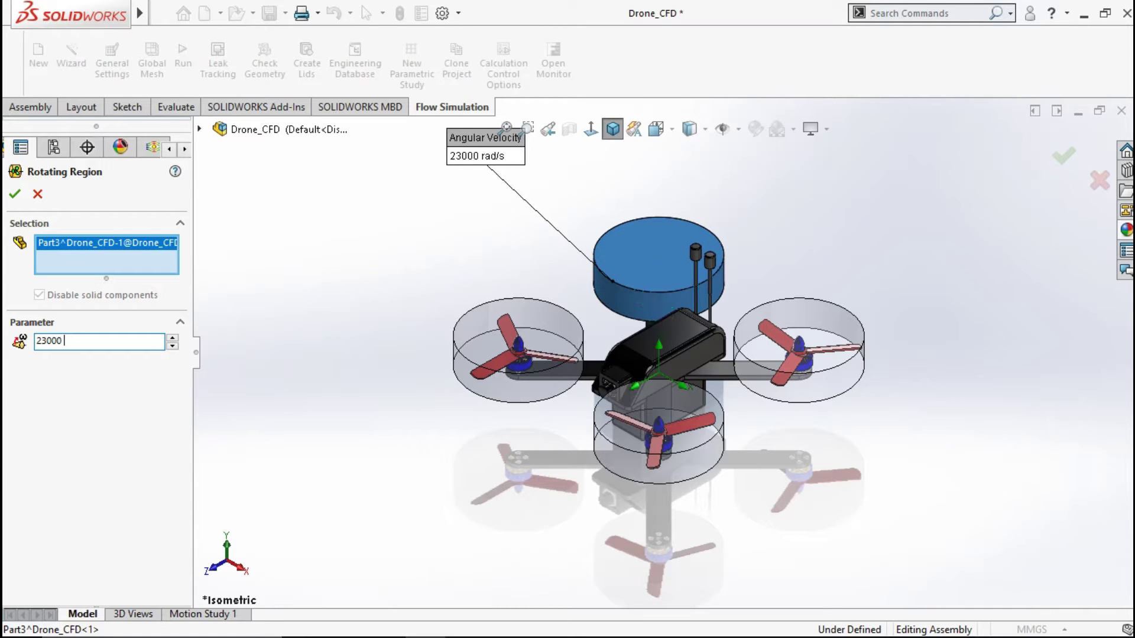
pyautogui.write(' rpm')
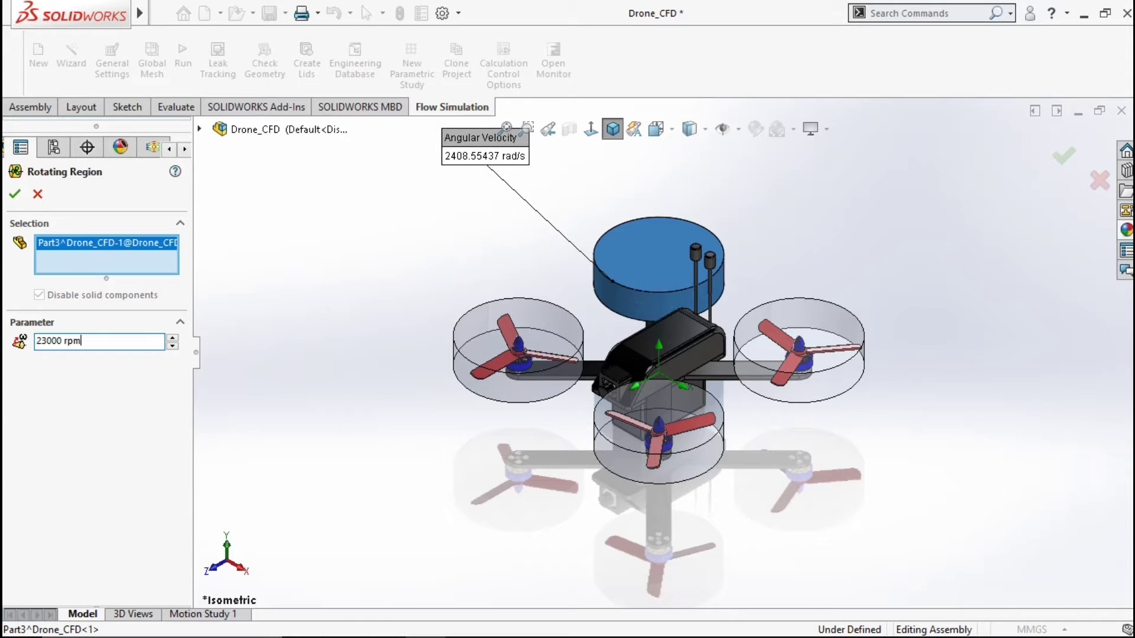
pyautogui.click(282, 327)
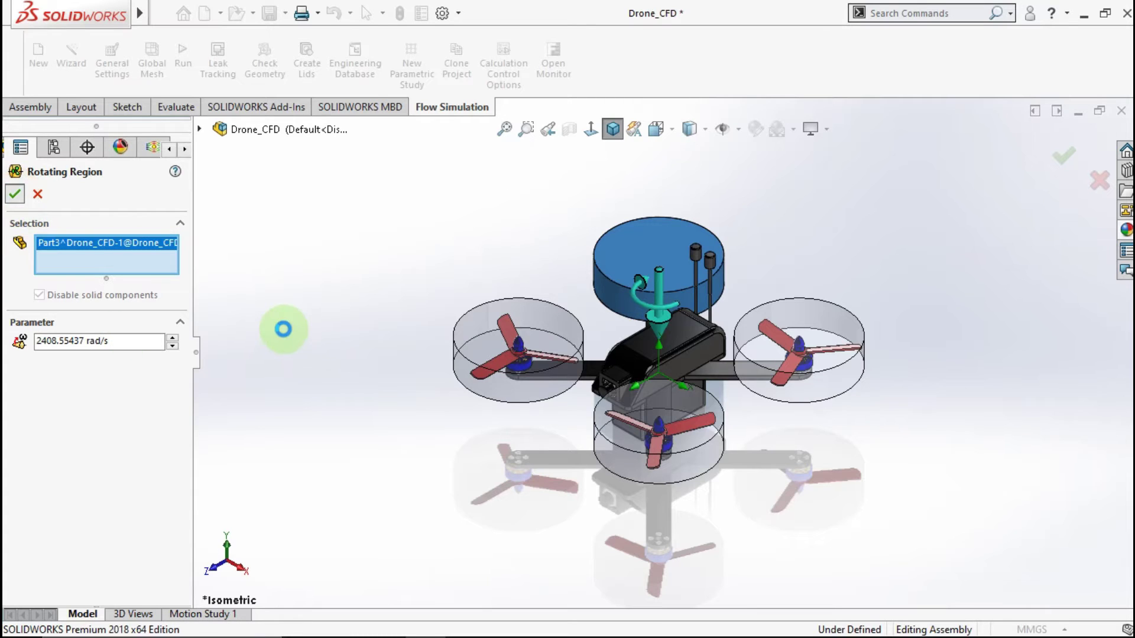
pyautogui.click(284, 328)
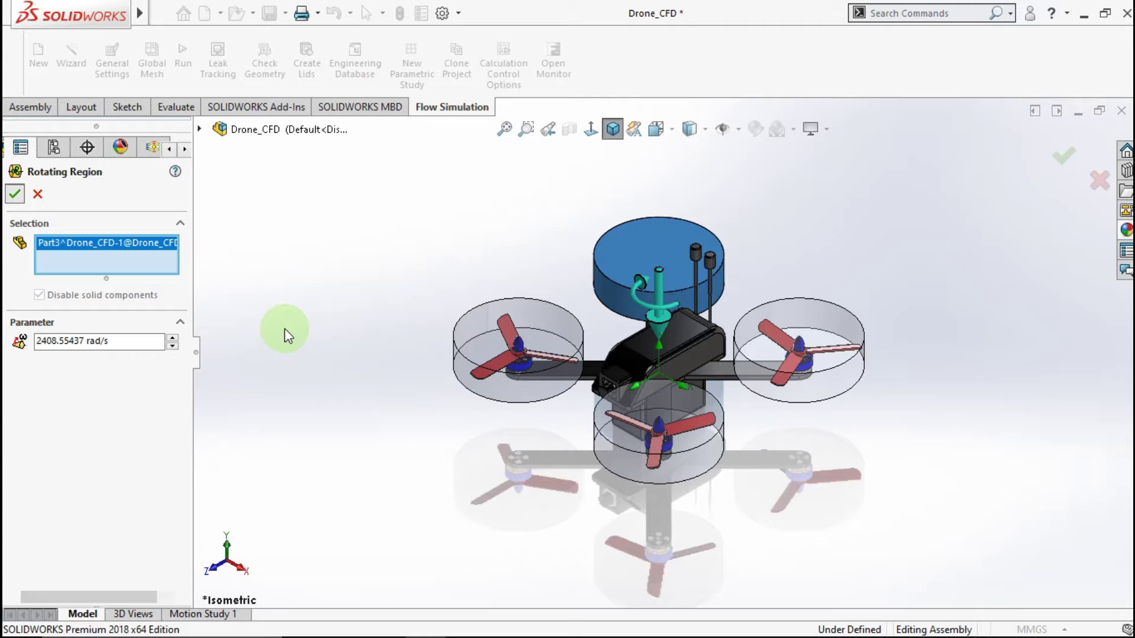
pyautogui.press('Return')
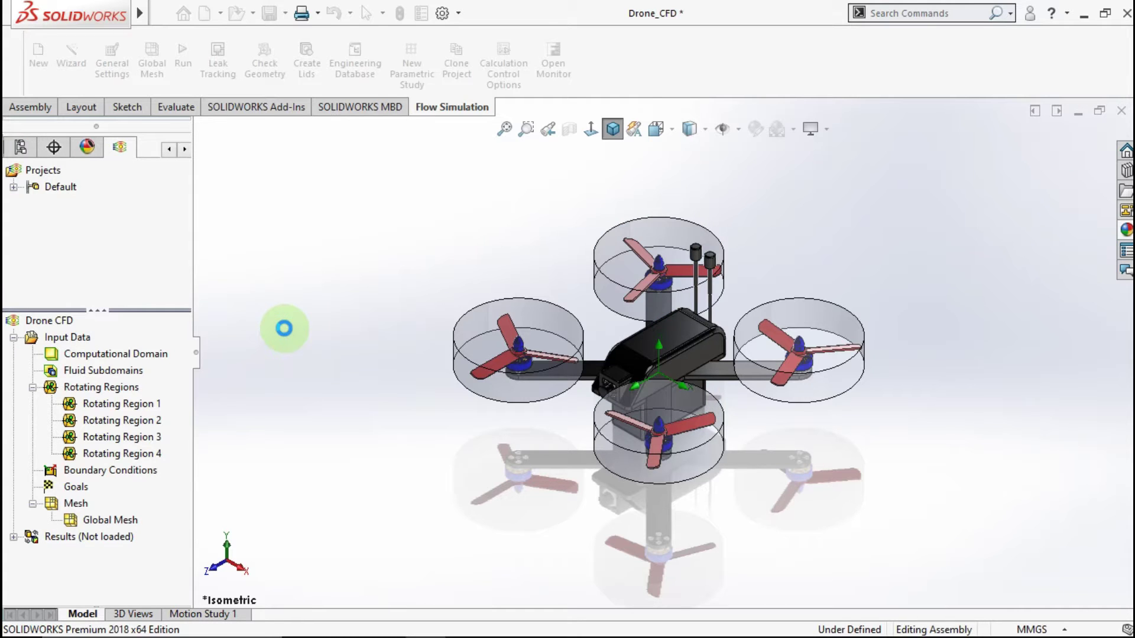
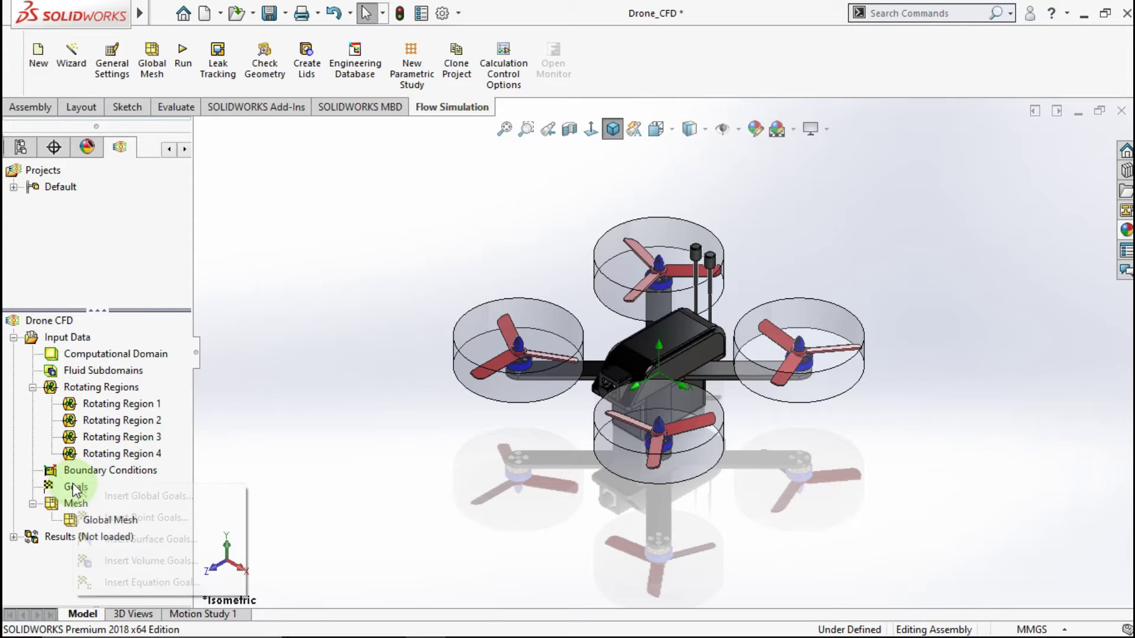
# Insert global goals for average Velocity (Y) and Torque (Y).
pyautogui.click(94, 494)
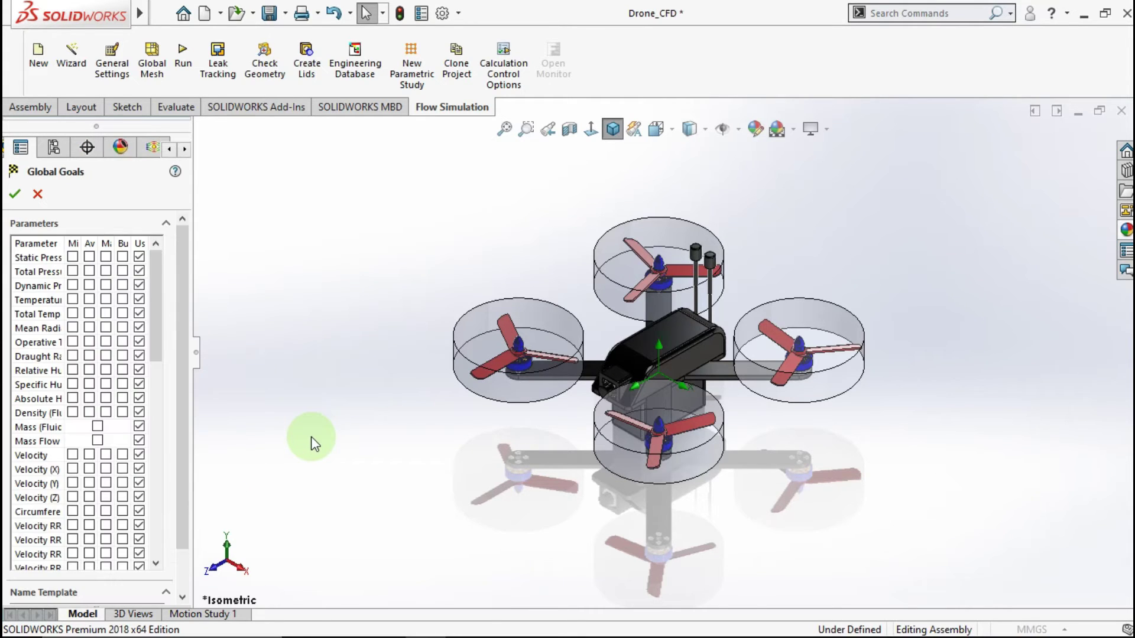
pyautogui.scroll(-2, 155, 330)
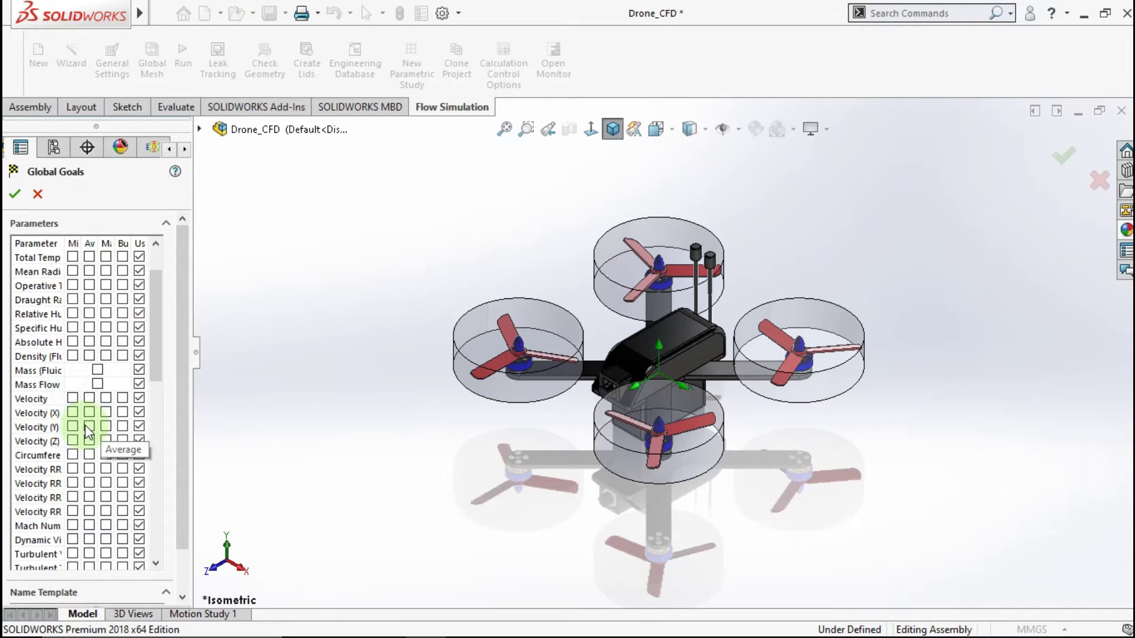
pyautogui.click(89, 427)
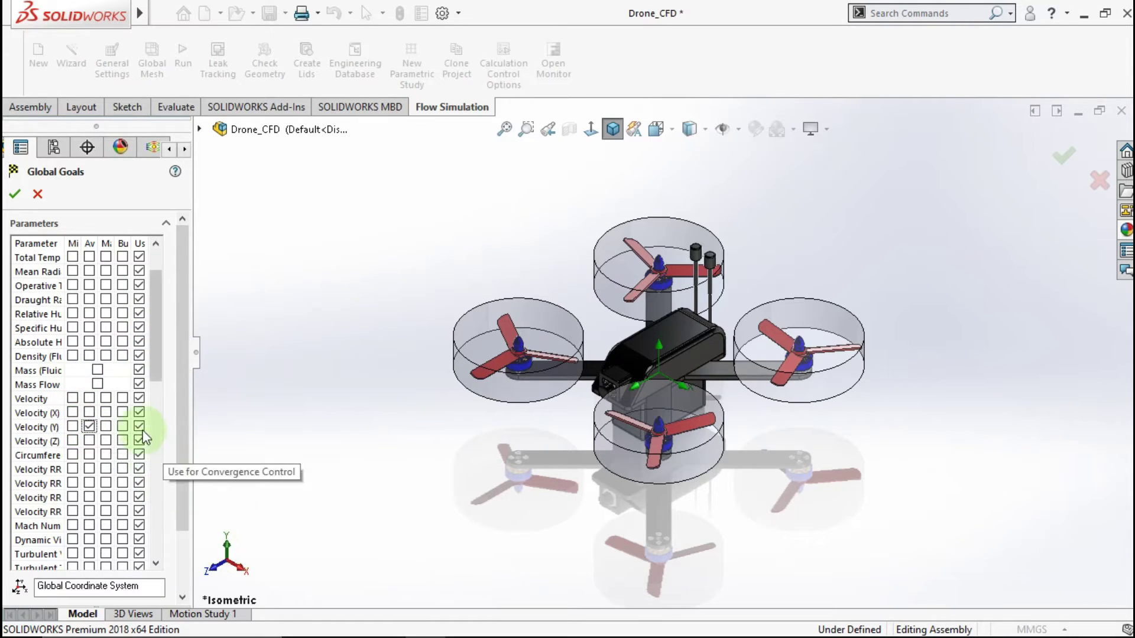
pyautogui.moveTo(155, 376); pyautogui.dragTo(157, 557)
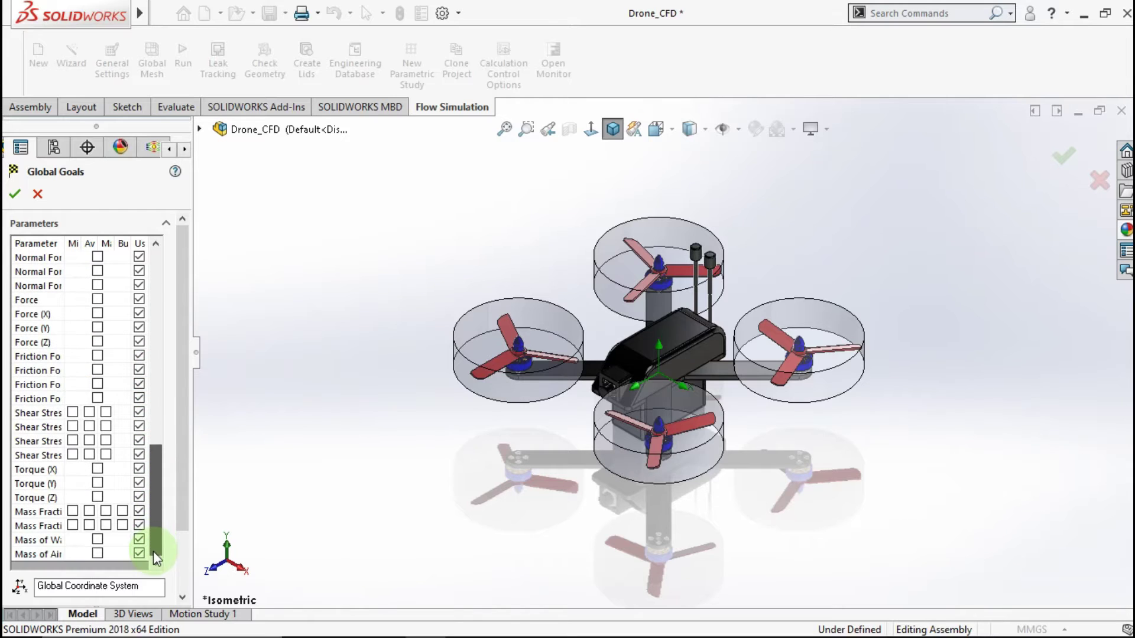
pyautogui.click(98, 484)
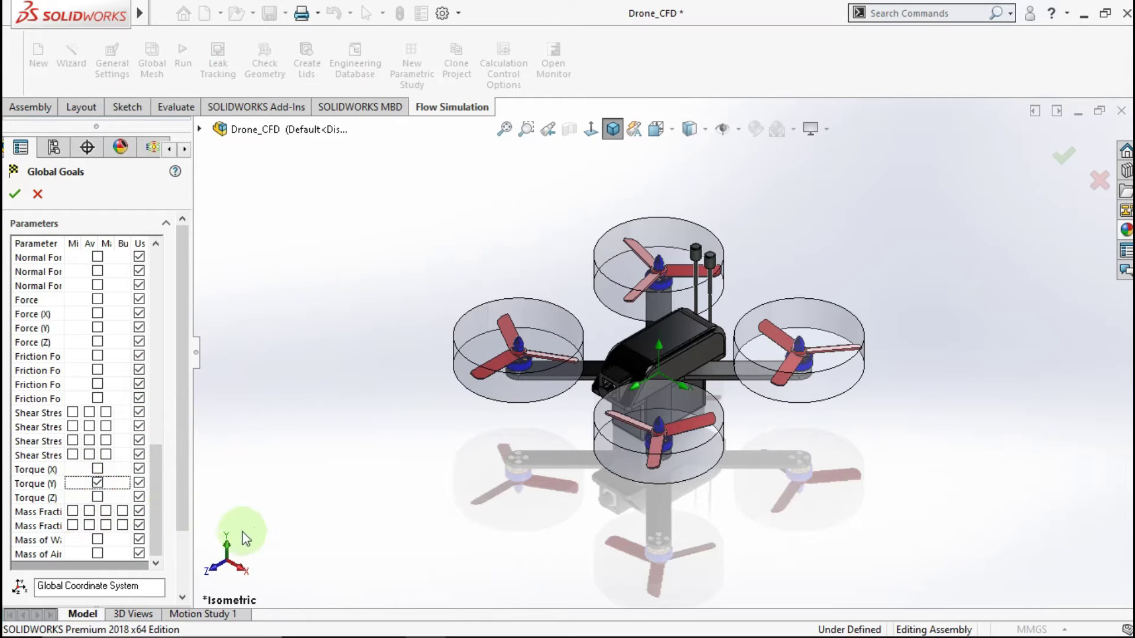
pyautogui.click(16, 195)
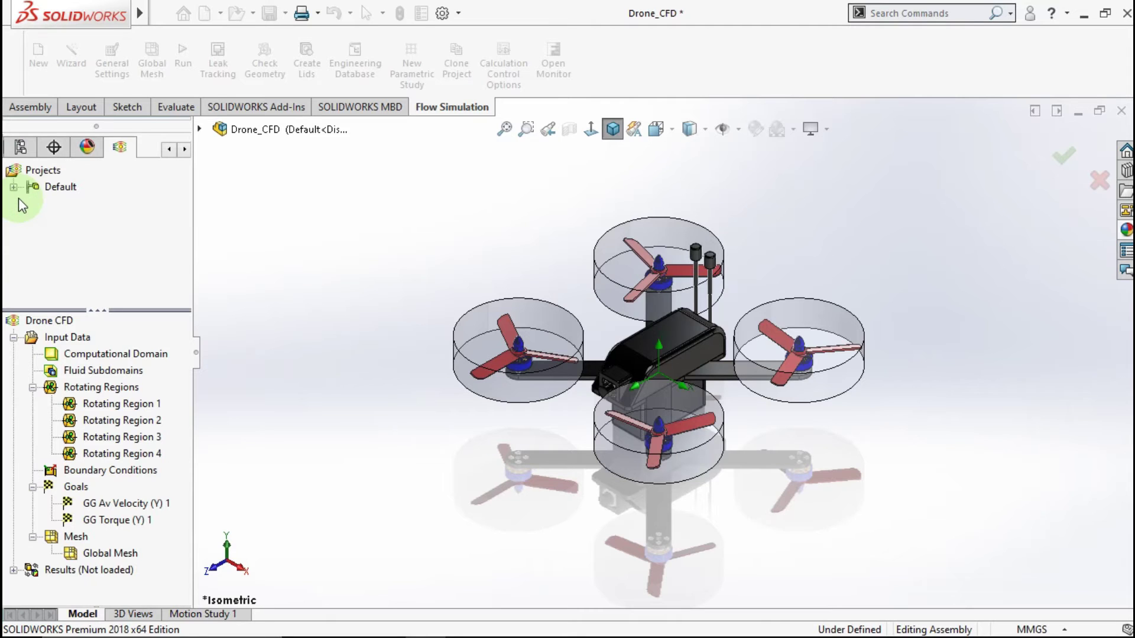
# Rename the two global goals as Velocity (Y) and Torque (Y).
pyautogui.rightClick(117, 504)
pyautogui.click(107, 503)
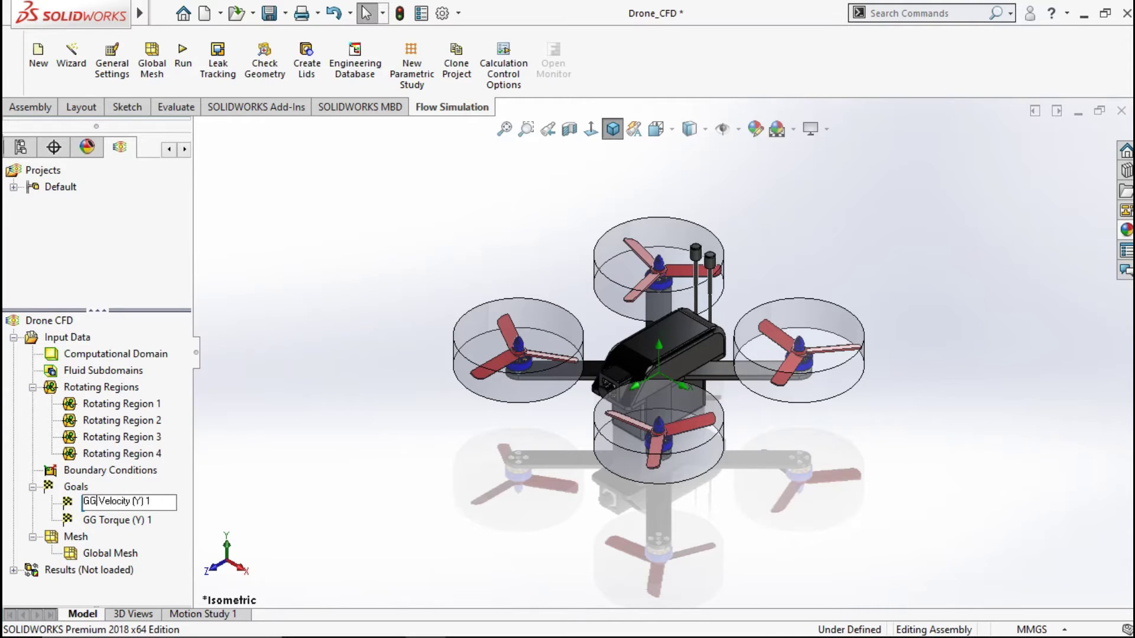
pyautogui.click(134, 502)
pyautogui.click(138, 523)
pyautogui.rightClick(139, 520)
pyautogui.click(107, 520)
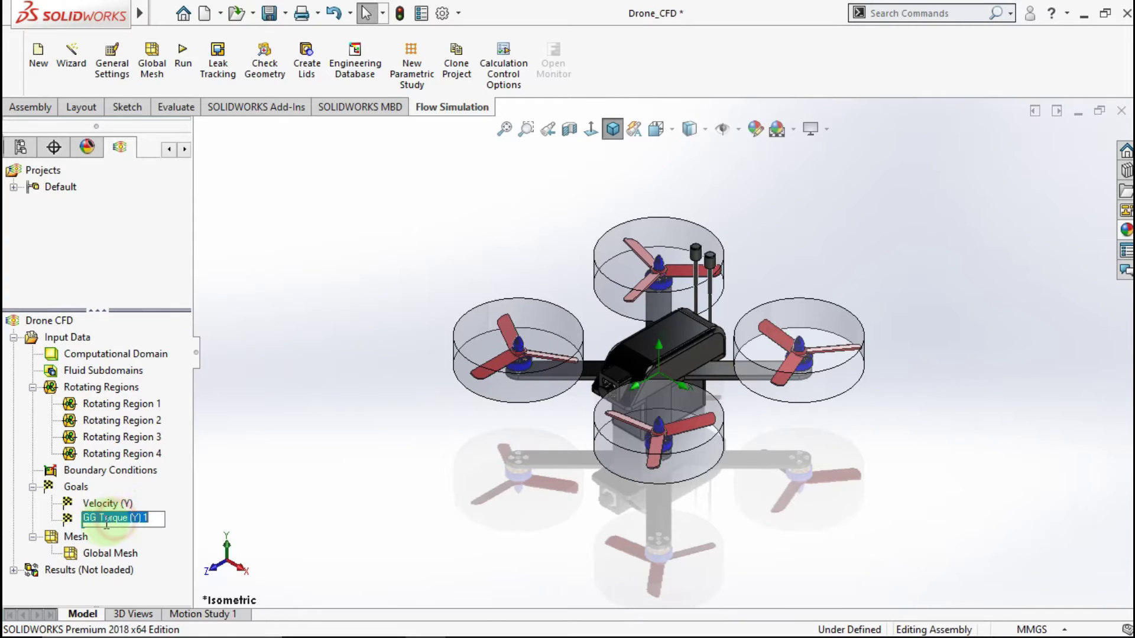
pyautogui.press('BackSpace')
pyautogui.press('BackSpace')
pyautogui.click(273, 487)
pyautogui.click(255, 468)
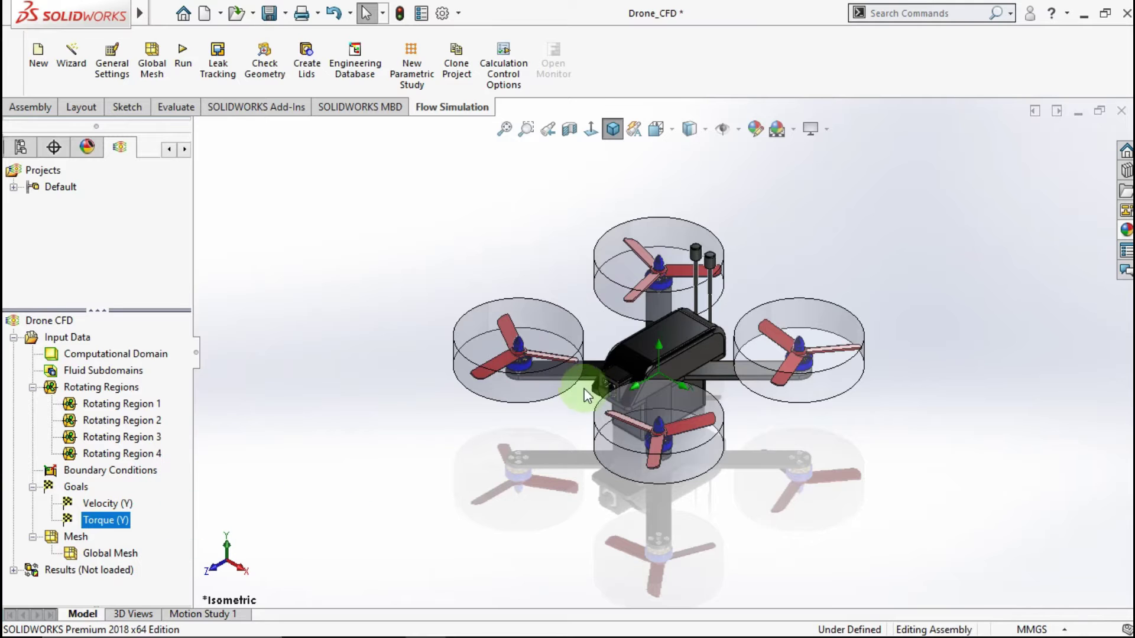
# Hide the four transparent cylinder components around the drone's propellers.
pyautogui.rightClick(561, 322)
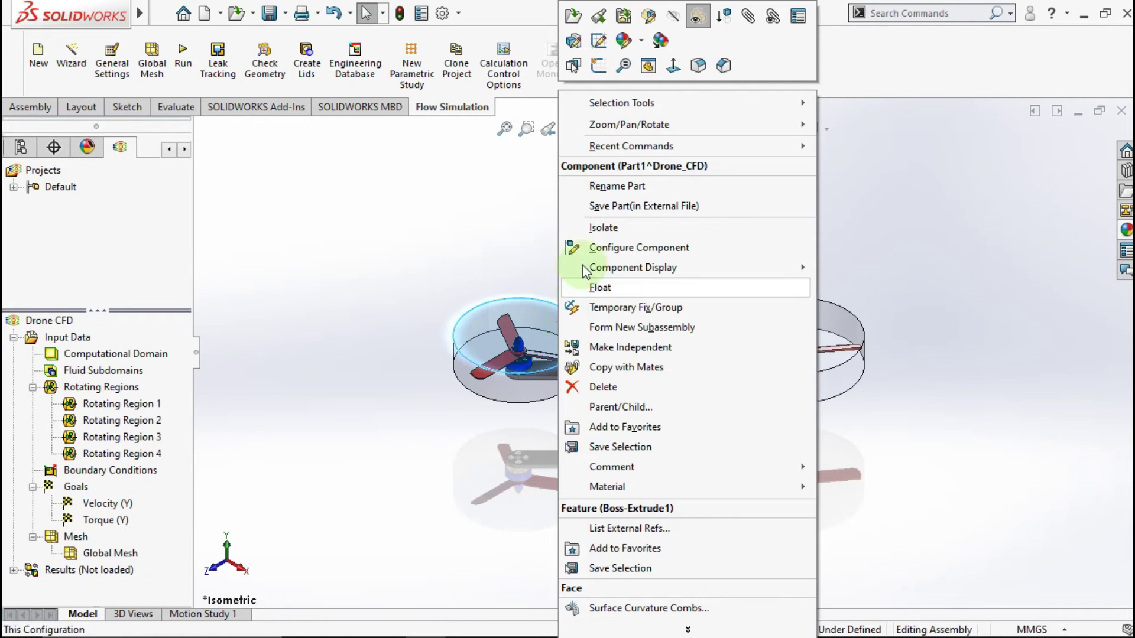
pyautogui.click(671, 21)
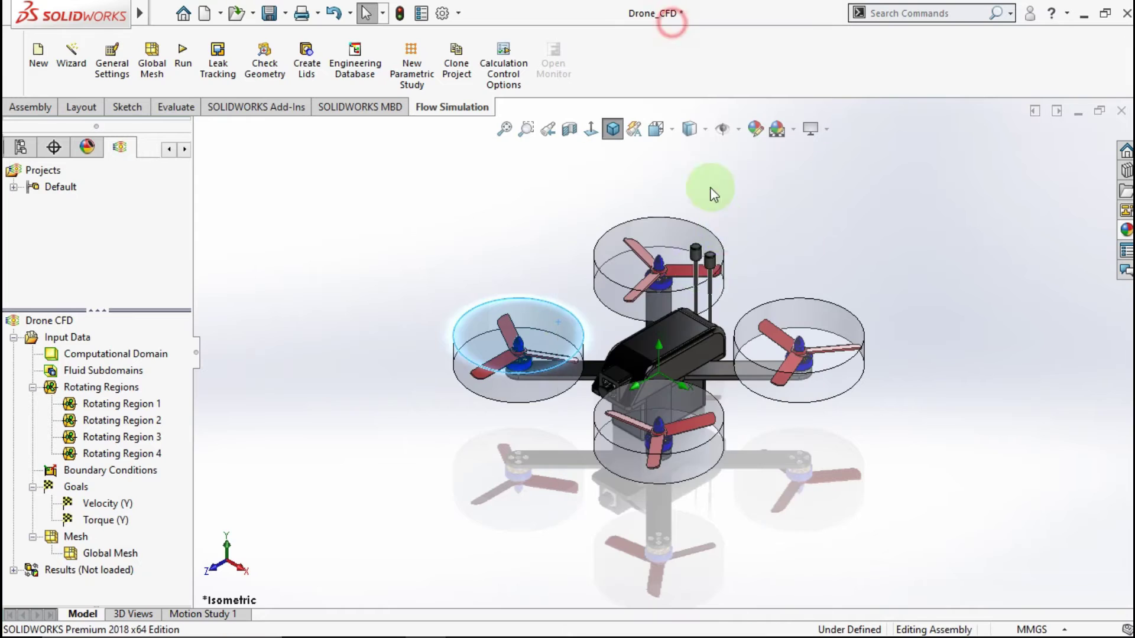
pyautogui.rightClick(661, 235)
pyautogui.click(782, 19)
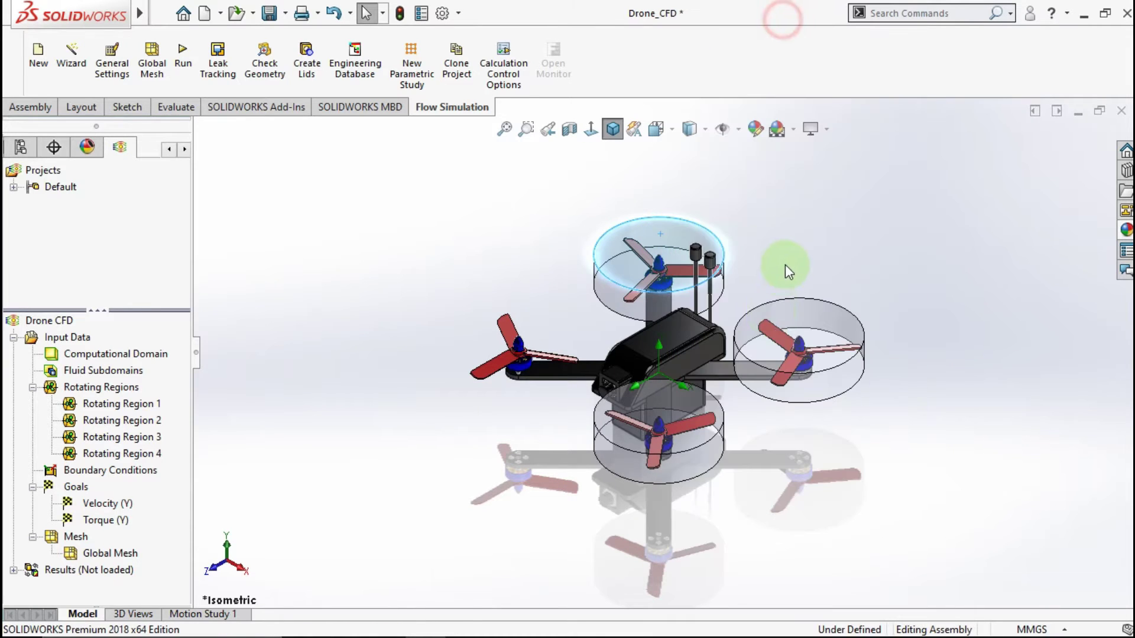
pyautogui.rightClick(789, 325)
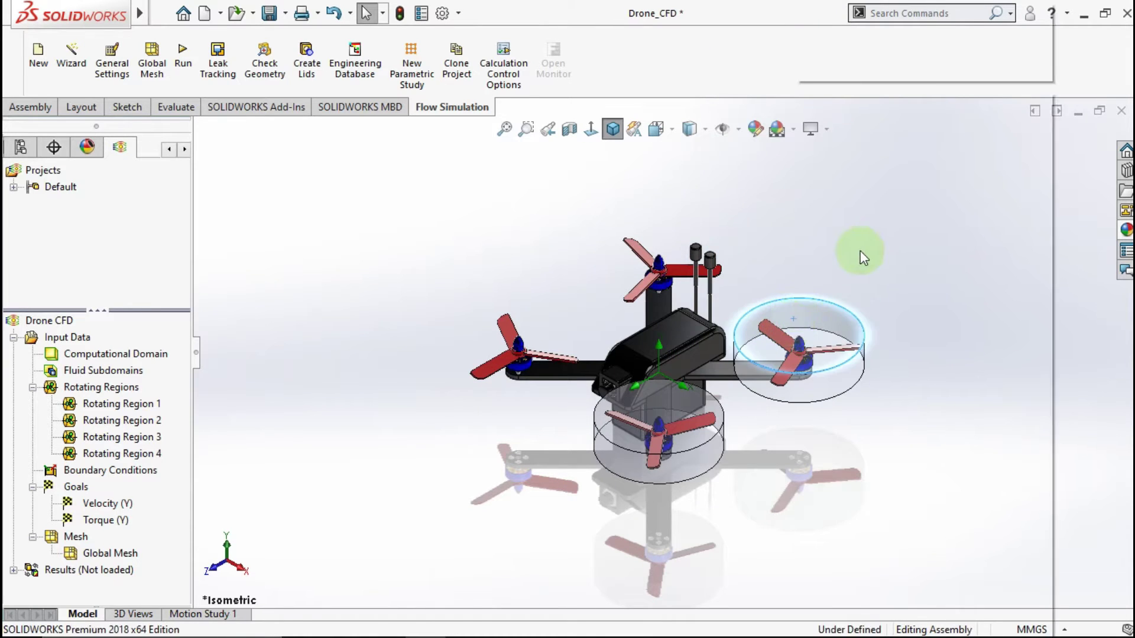
pyautogui.click(906, 20)
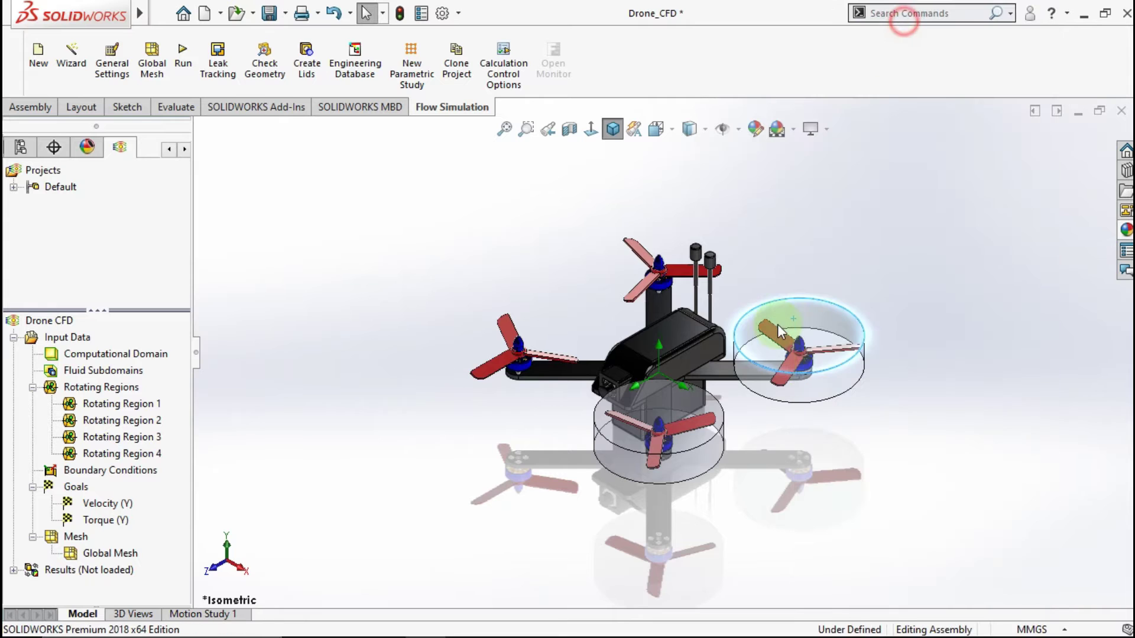
pyautogui.rightClick(714, 448)
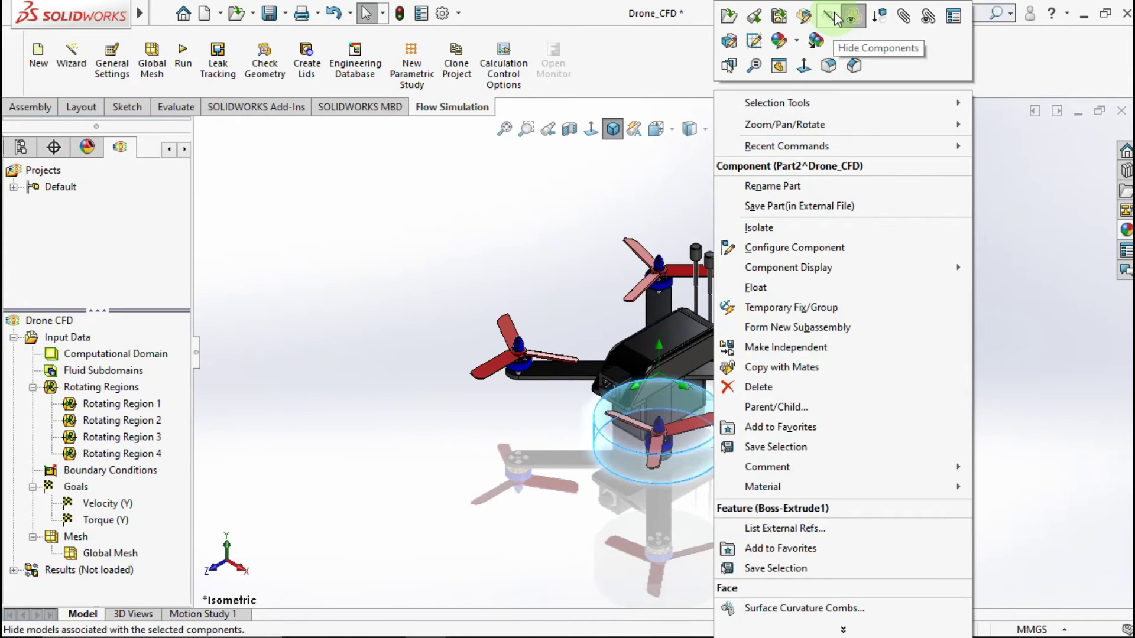
pyautogui.click(842, 22)
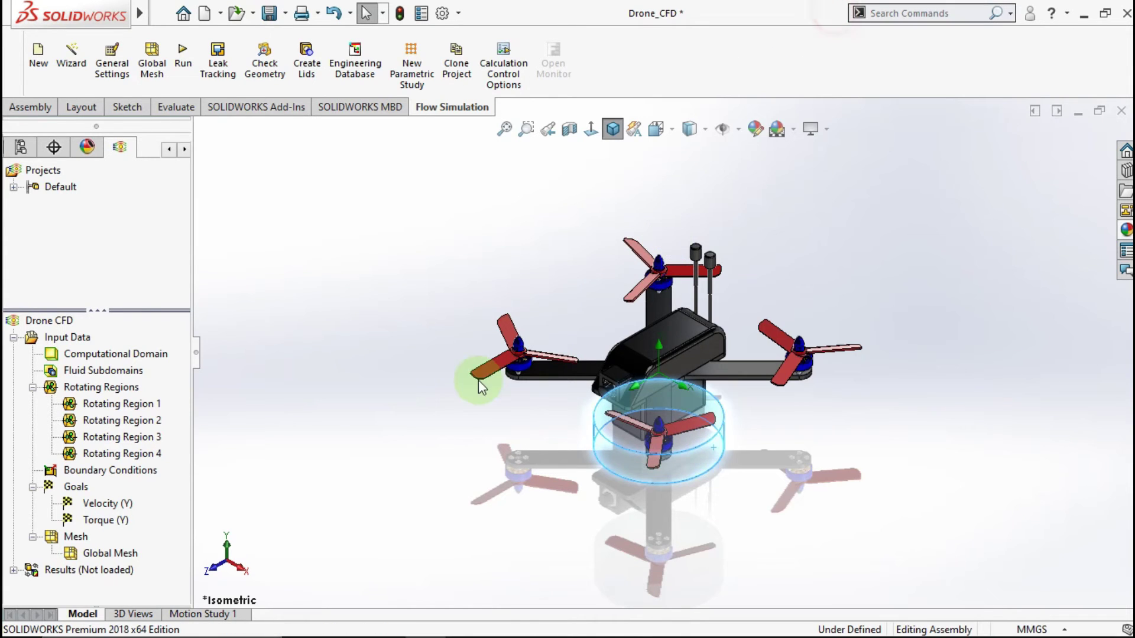
# Open the global mesh settings and accept the automatic mesh type at level 3.
pyautogui.rightClick(76, 536)
pyautogui.click(135, 408)
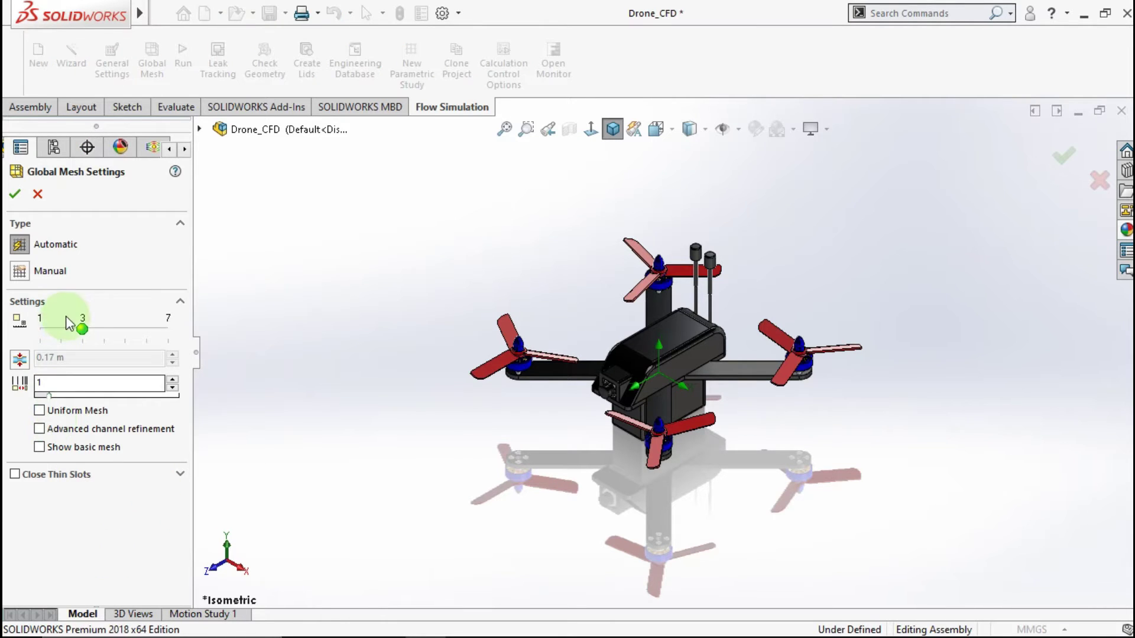
pyautogui.click(15, 194)
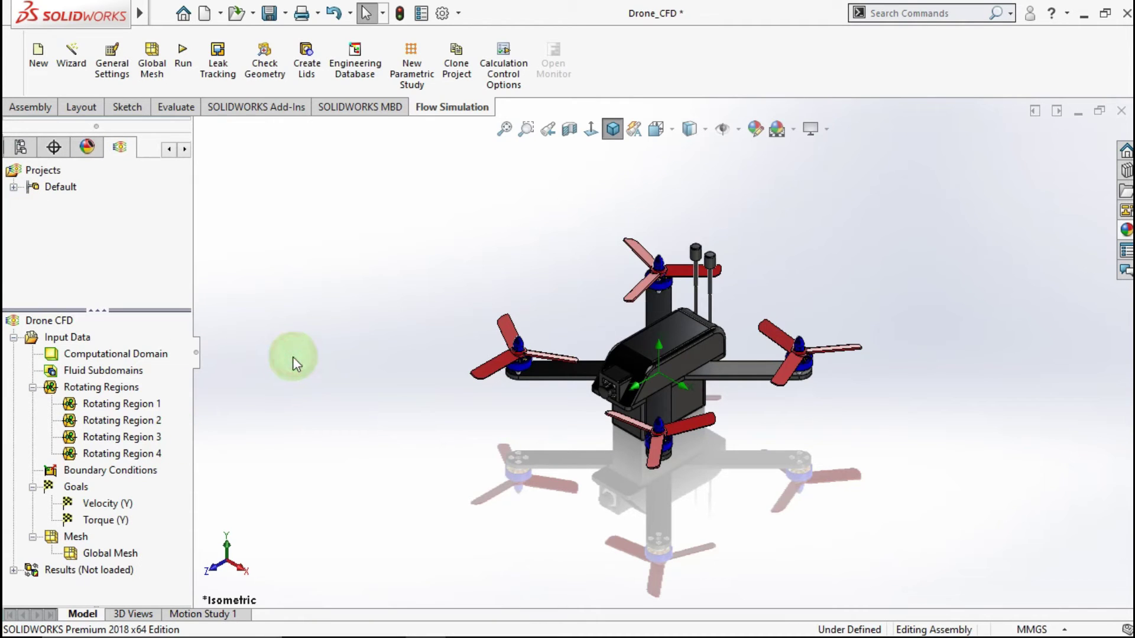
# Run a new calculation on this computer with solving and result loading enabled, using all cores.
pyautogui.moveTo(390, 488); pyautogui.dragTo(278, 250)
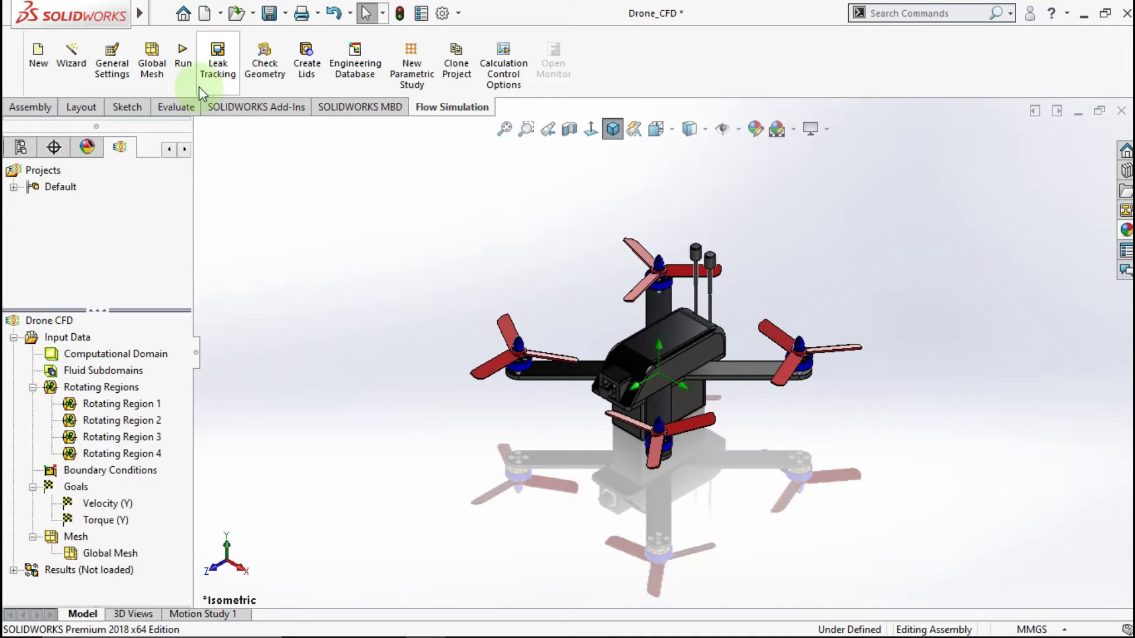
pyautogui.click(185, 57)
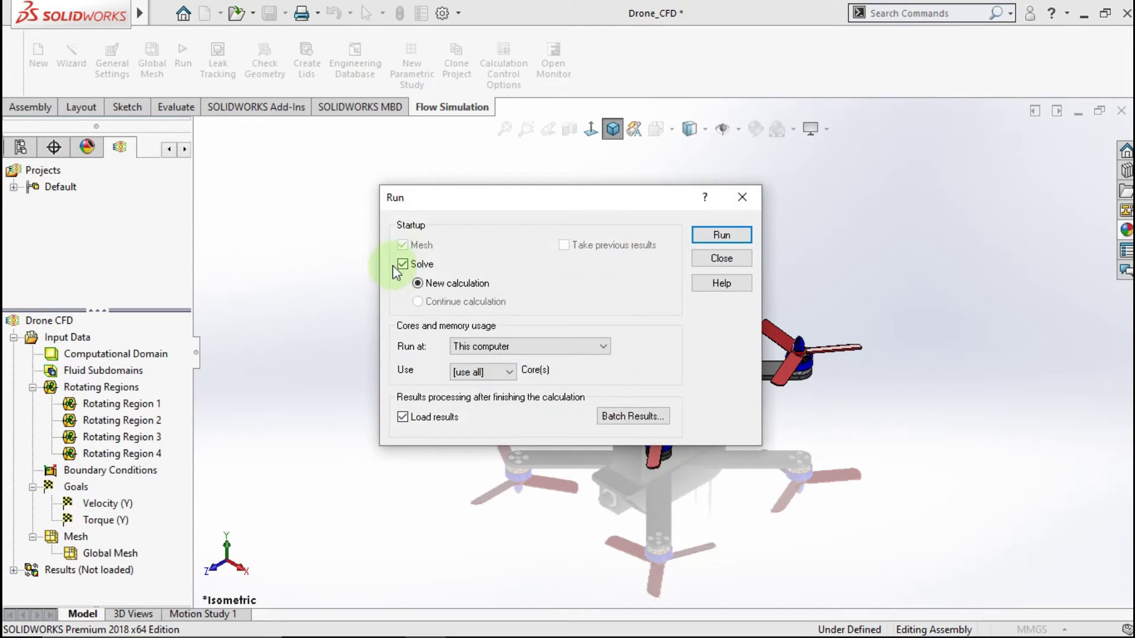
pyautogui.click(723, 234)
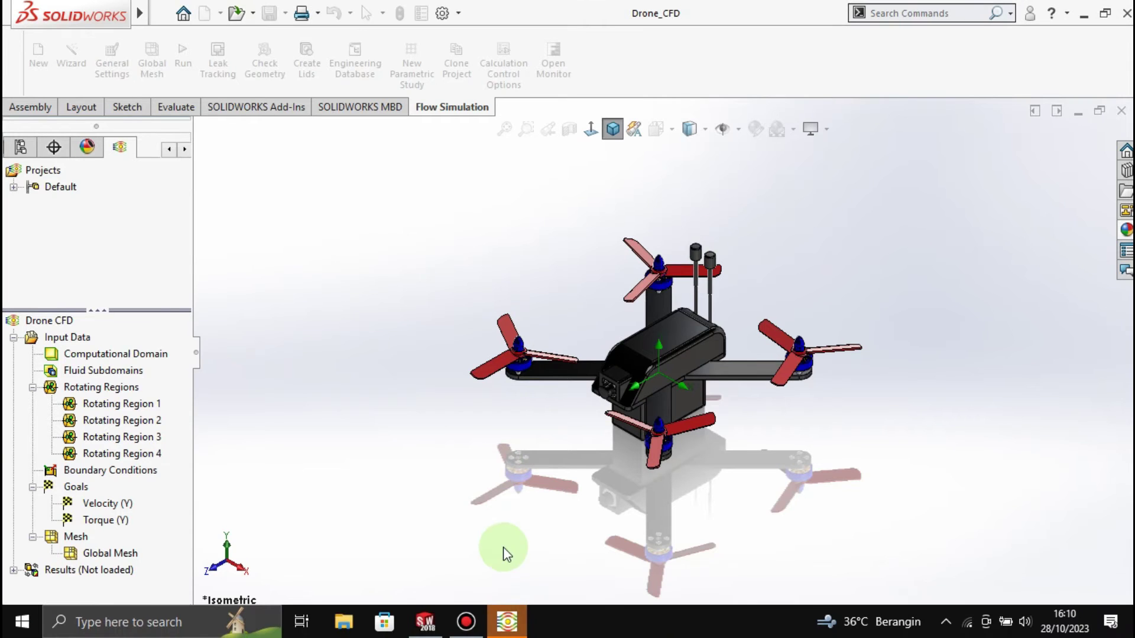
# Review the goal plot for Force (Y), Torque (Y) and Velocity (Y) in the solver window and close it.
pyautogui.click(505, 621)
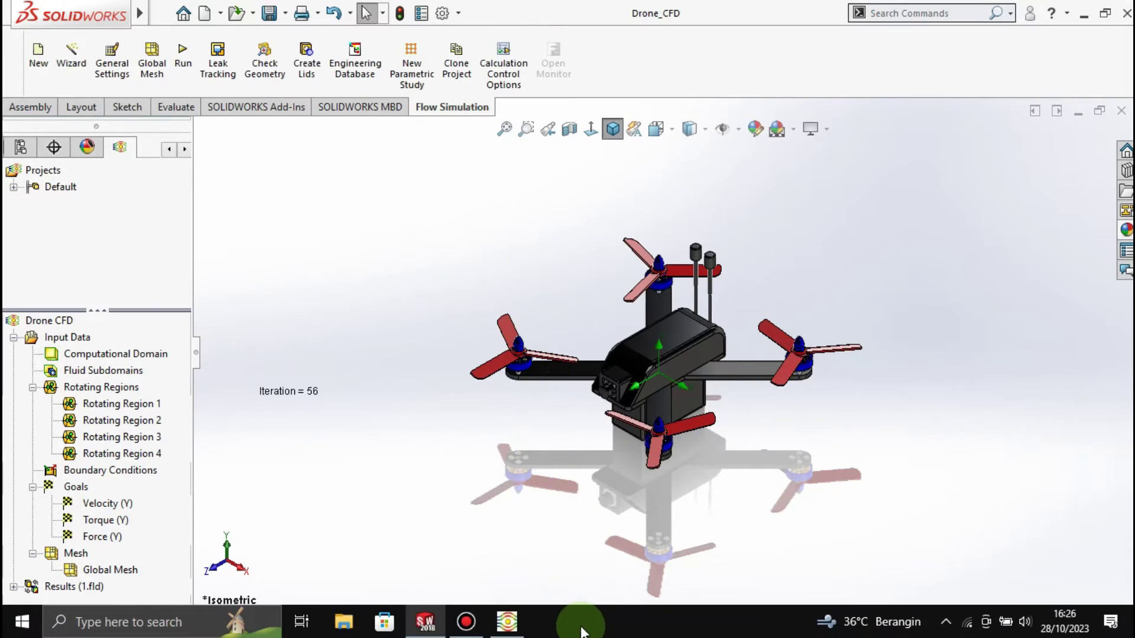
pyautogui.click(522, 632)
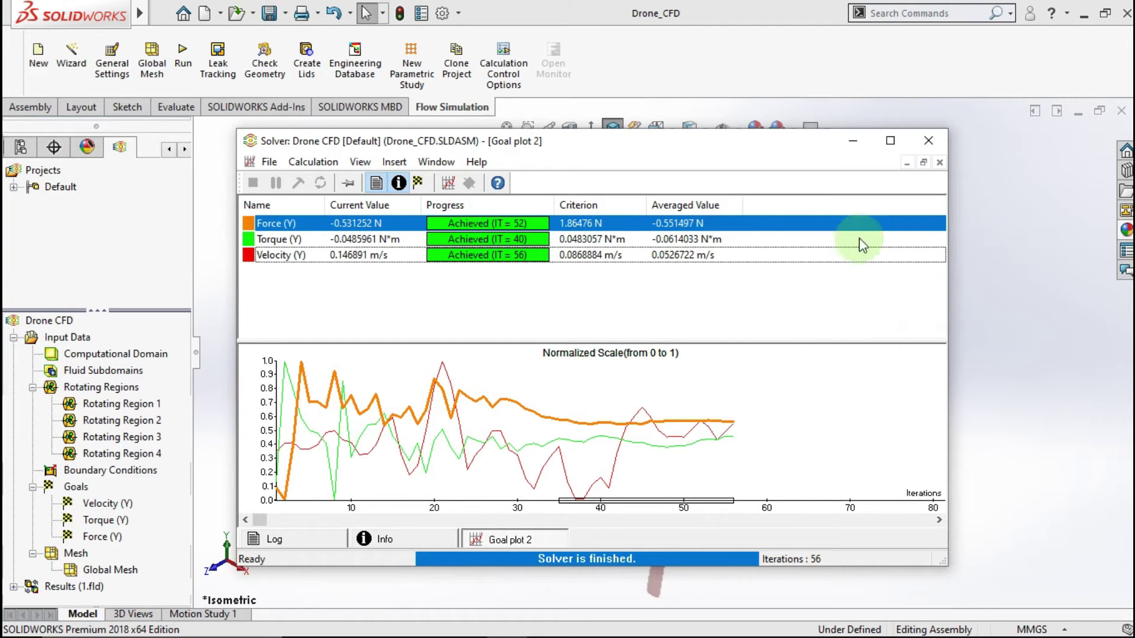
pyautogui.click(931, 143)
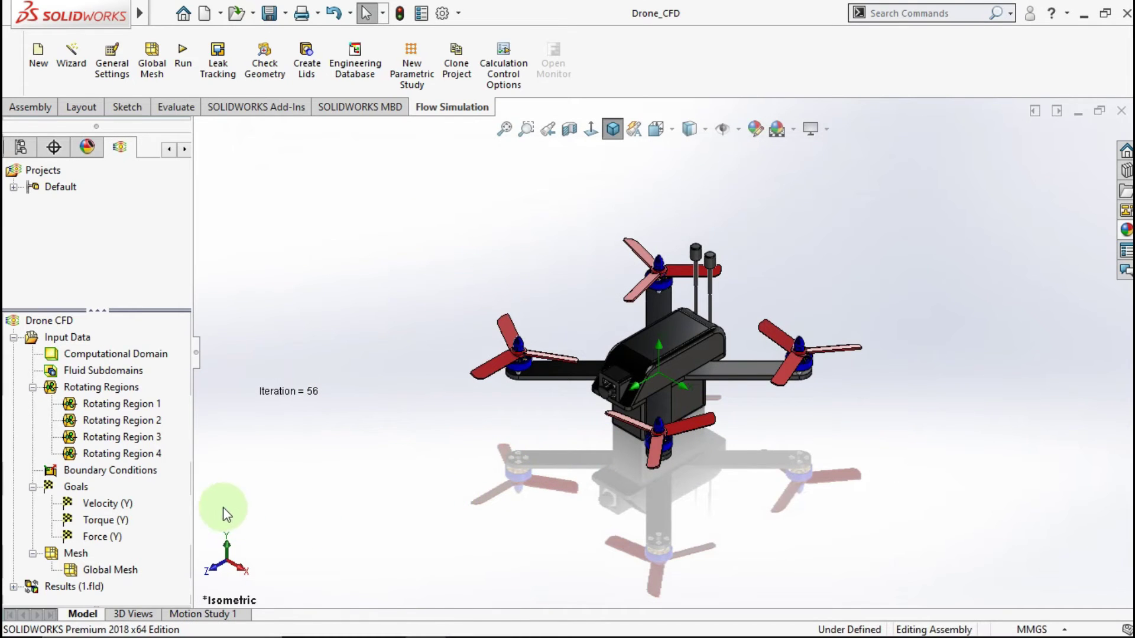
# Insert a new flow trajectories plot from the results and set its number of points to 500.
pyautogui.click(14, 586)
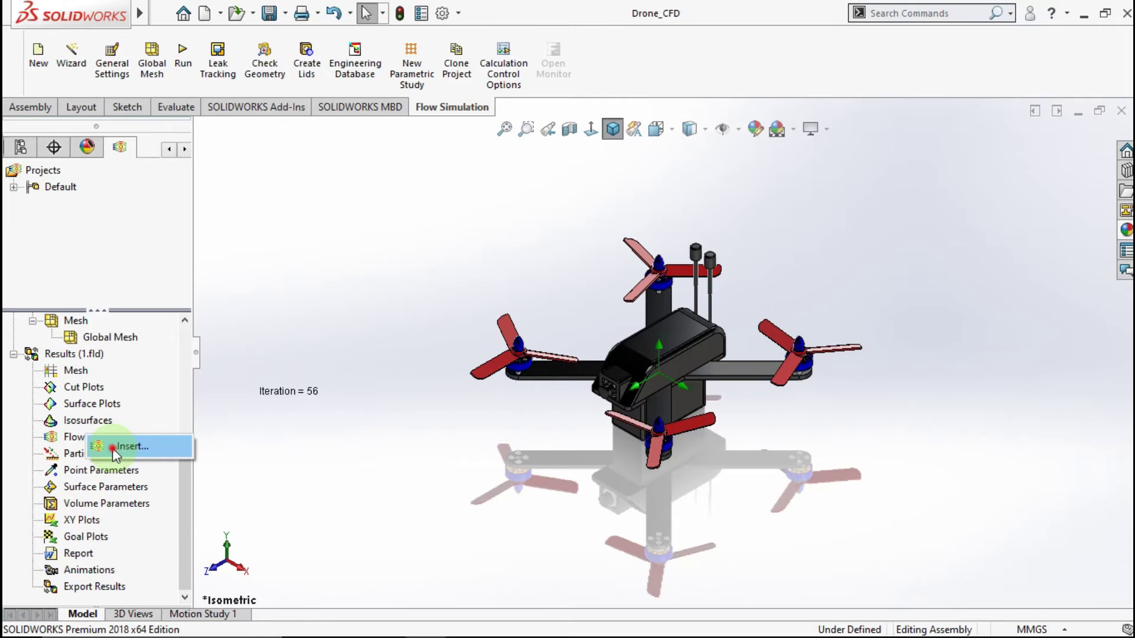
pyautogui.click(113, 447)
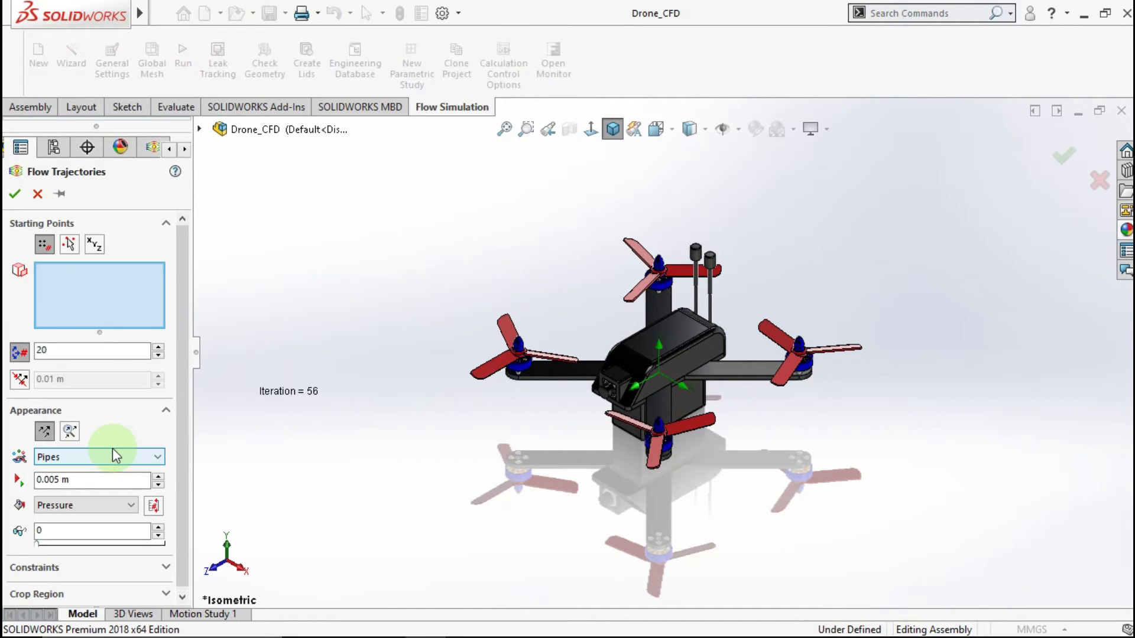
pyautogui.doubleClick(77, 350)
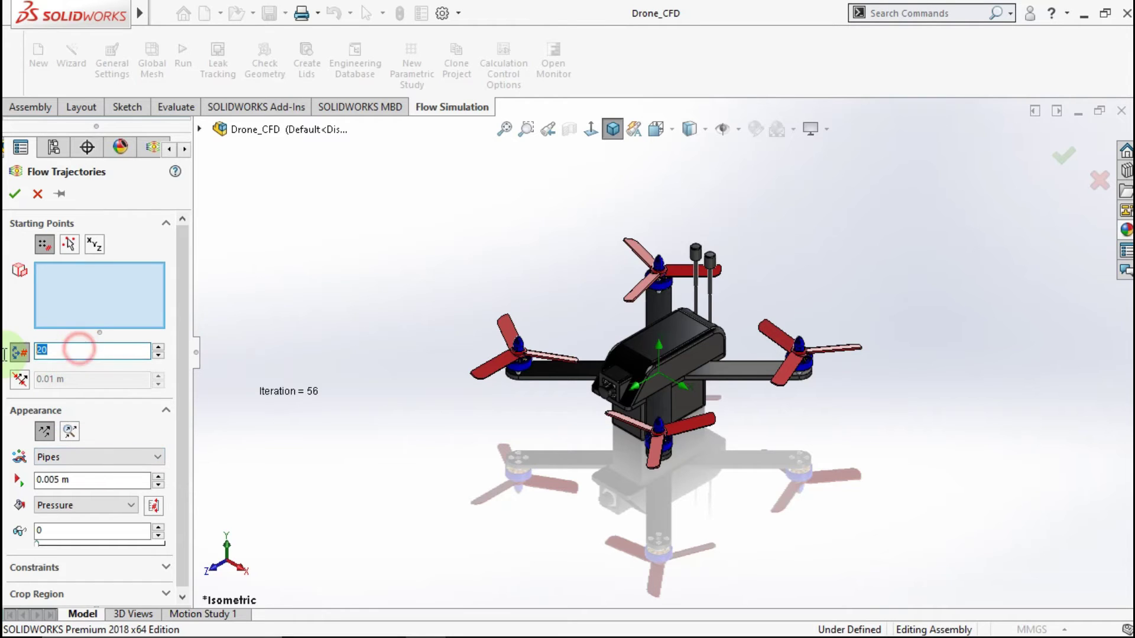
pyautogui.write('500')
pyautogui.click(284, 368)
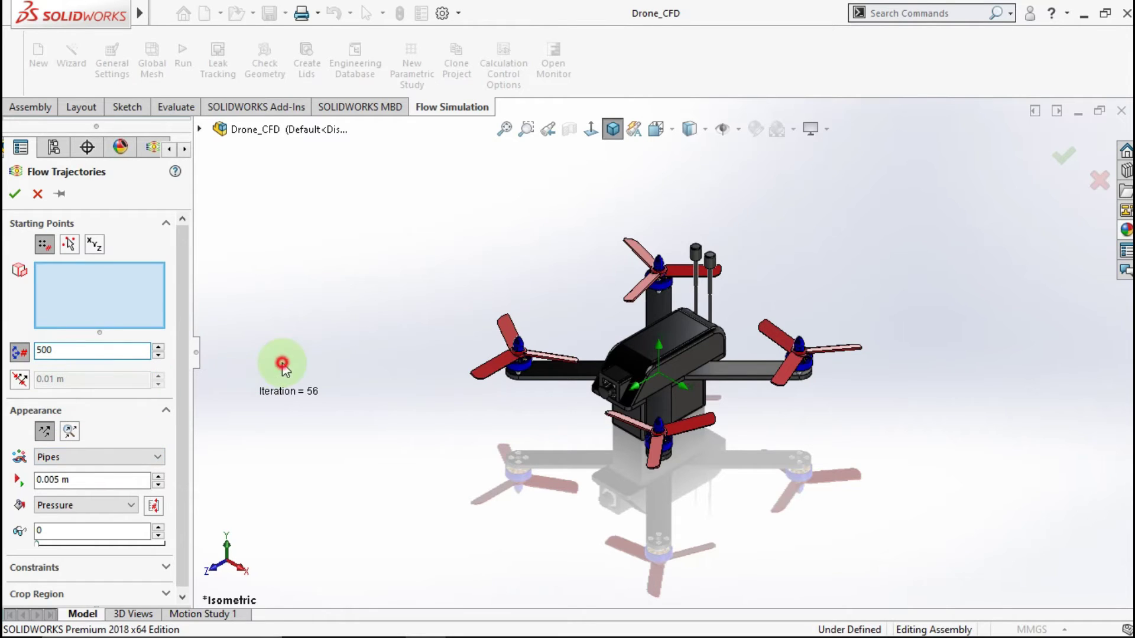
# Select the four Propeller_CFD components from the STD PART folder as the trajectories' starting points.
pyautogui.click(201, 129)
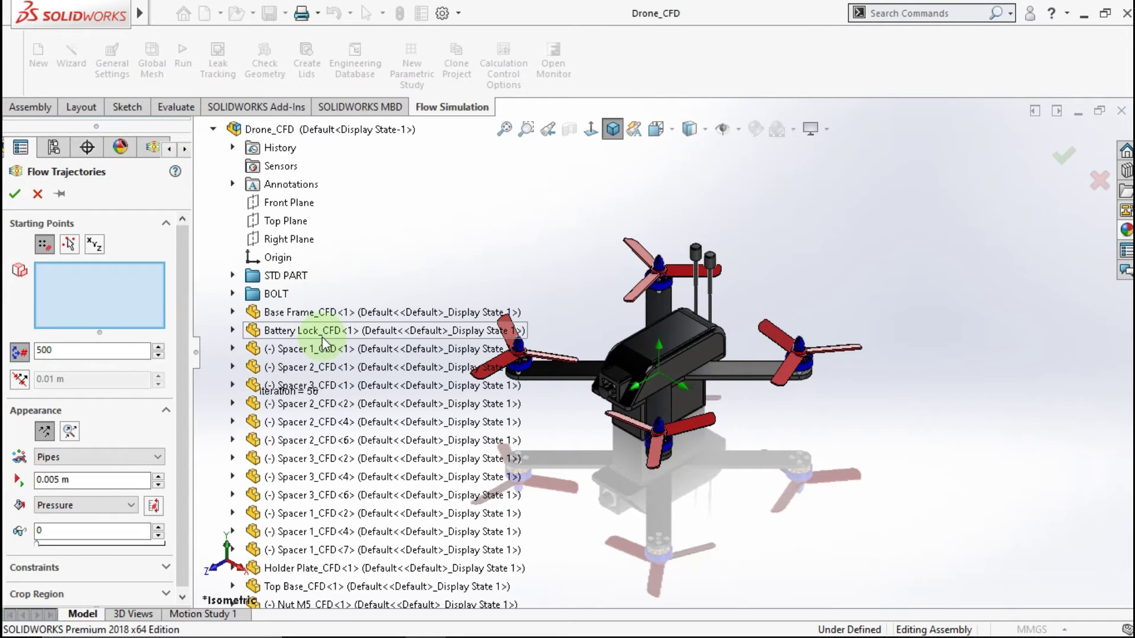
pyautogui.scroll(-2, 299, 374)
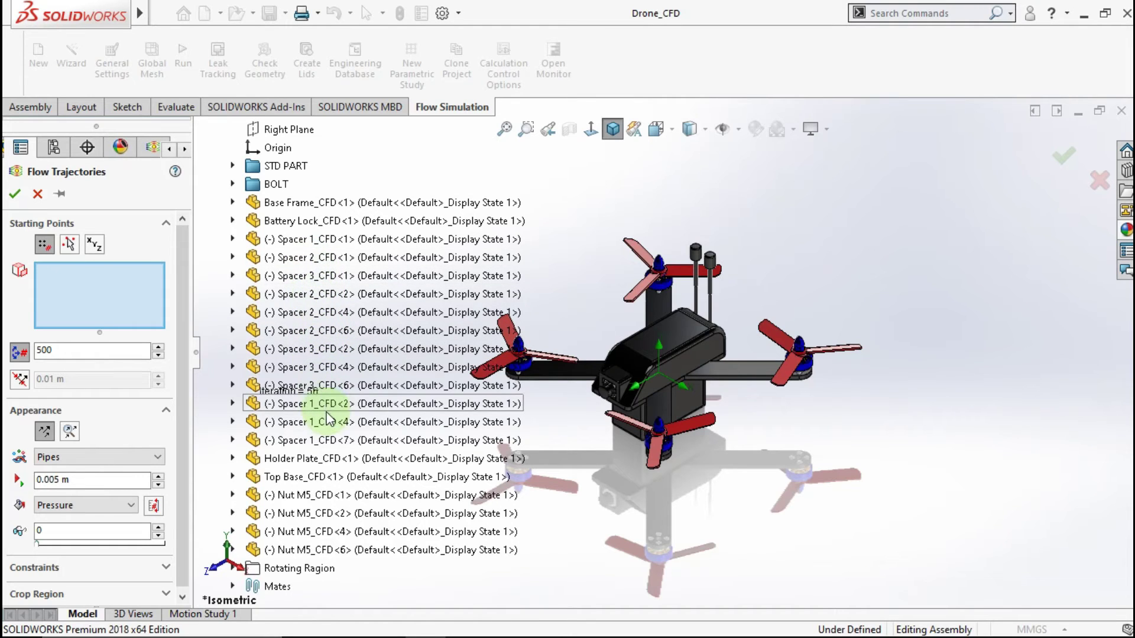
pyautogui.click(232, 166)
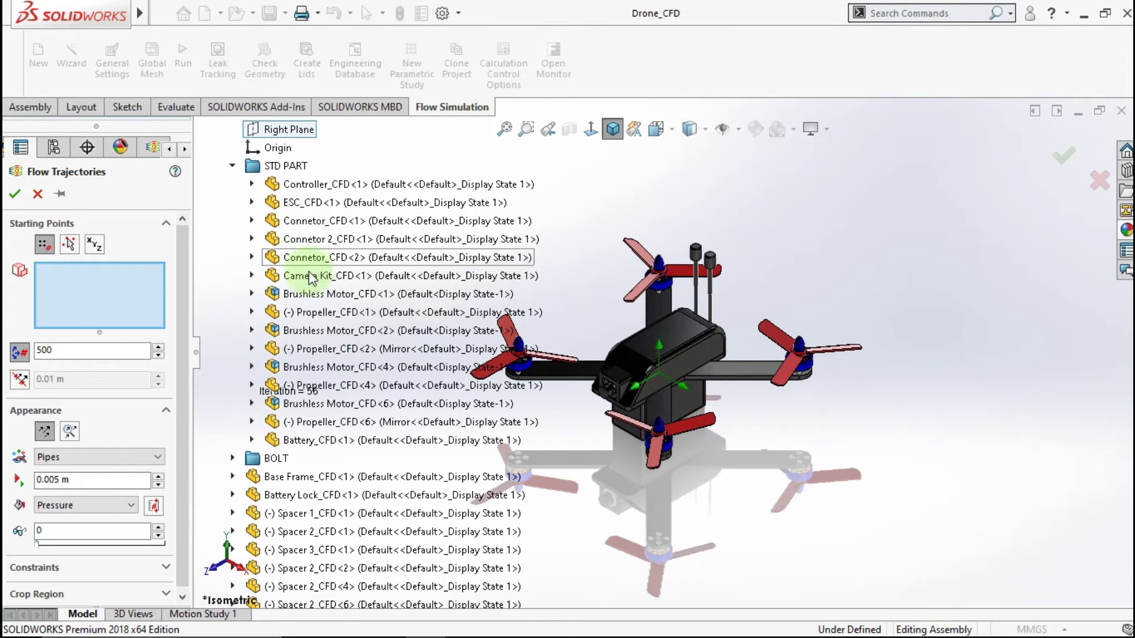
pyautogui.click(319, 314)
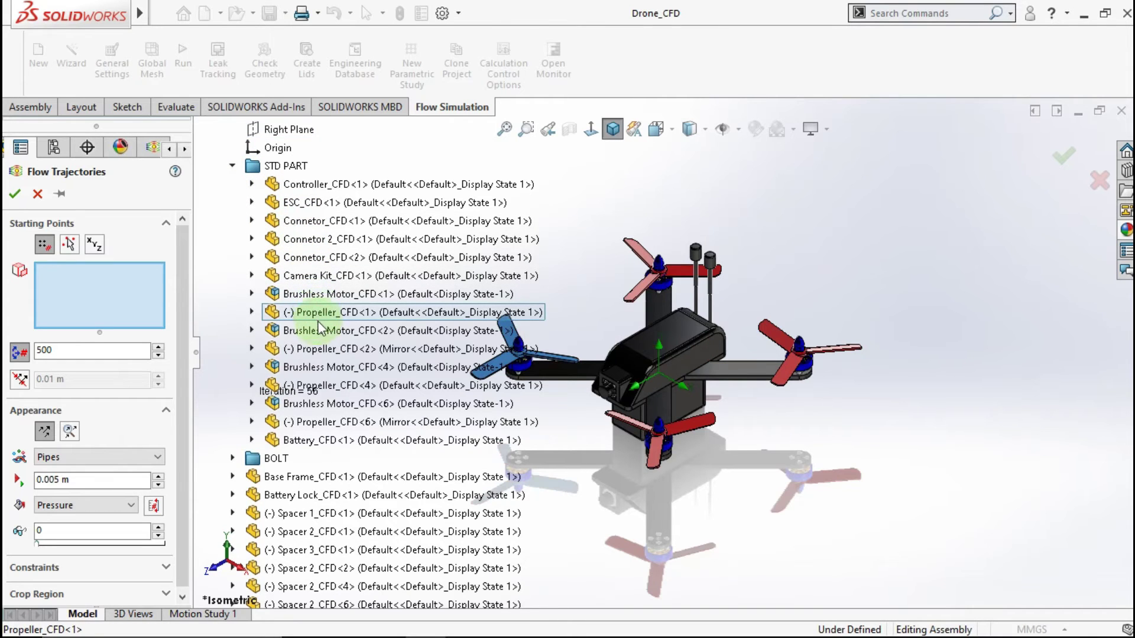
pyautogui.click(329, 350)
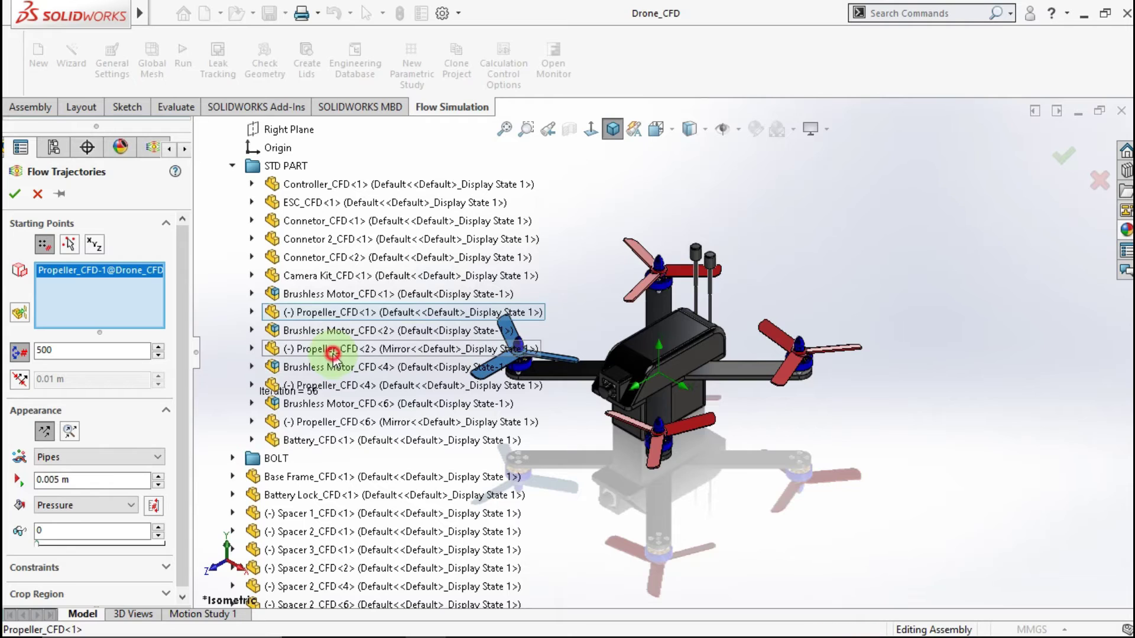
pyautogui.click(332, 423)
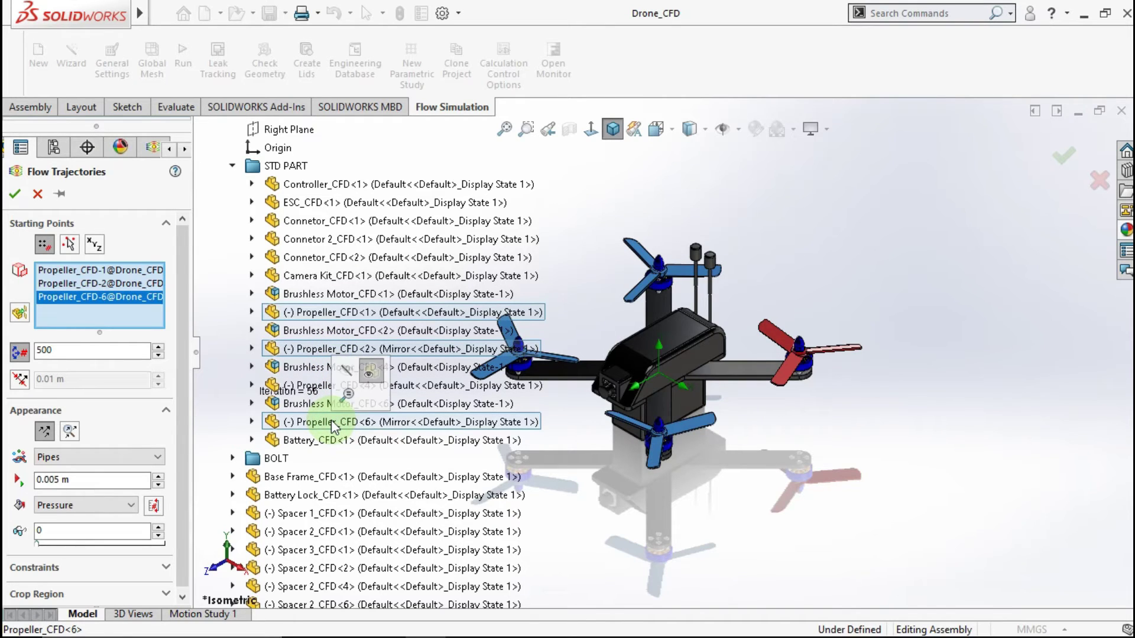
pyautogui.click(319, 385)
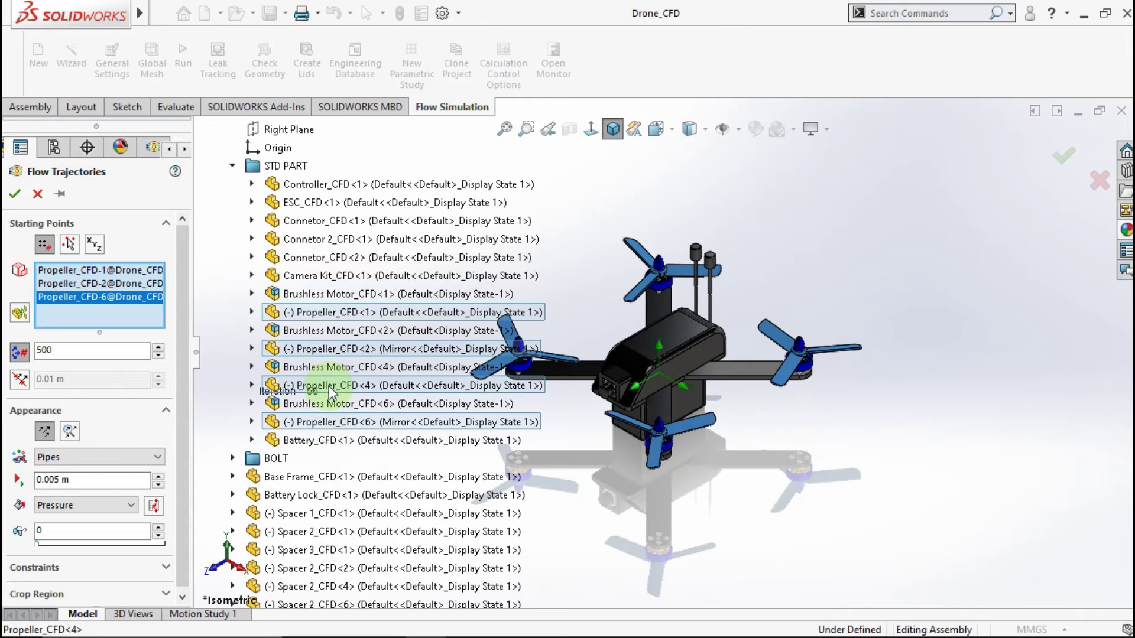
# Draw the trajectories as Lines coloured by pressure and generate the plot.
pyautogui.click(94, 457)
pyautogui.click(79, 483)
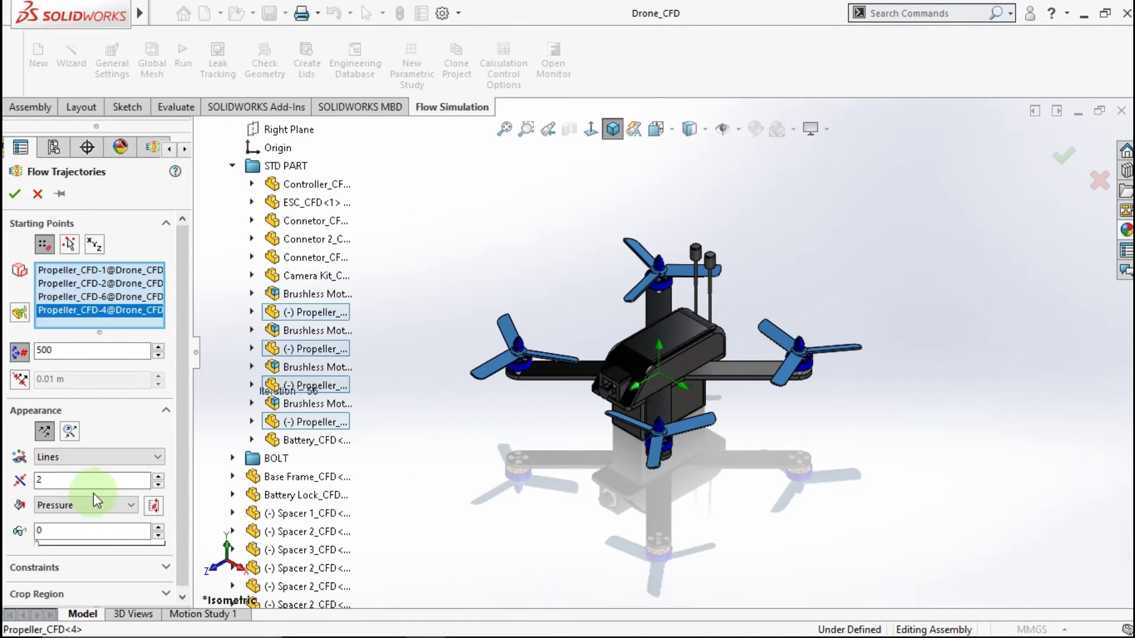
pyautogui.click(16, 195)
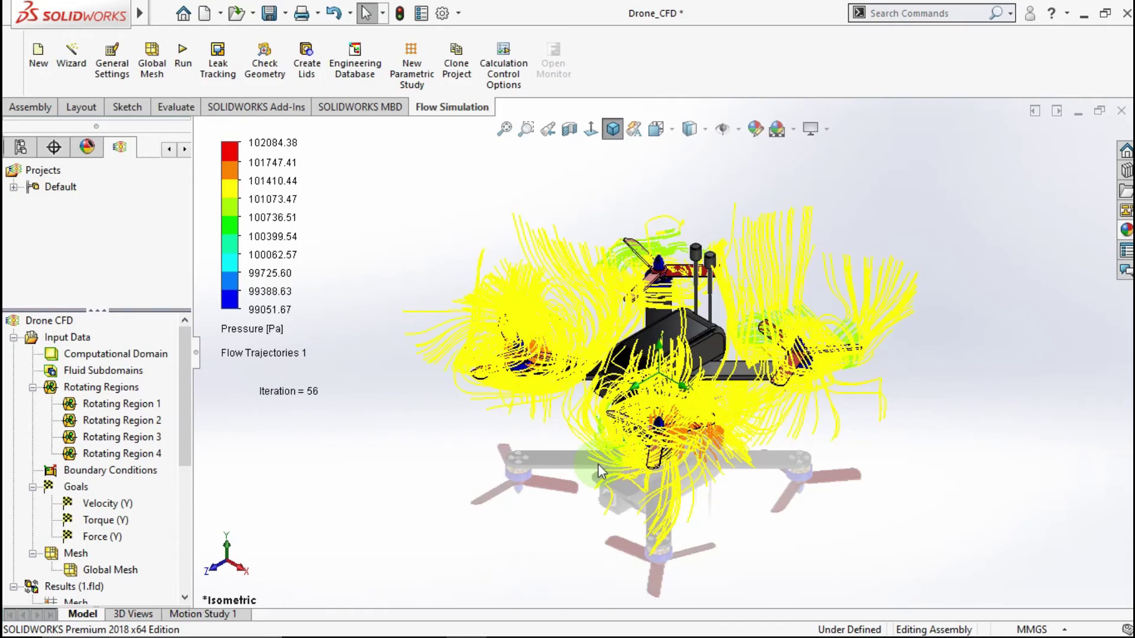
# Inspect the pressure trajectories around the drone's propellers, and hide the flow trajectories plot.
pyautogui.scroll(-5, 599, 463)
pyautogui.moveTo(685, 317); pyautogui.dragTo(631, 213, button='middle')
pyautogui.moveTo(783, 318); pyautogui.dragTo(863, 300, button='middle')
pyautogui.moveTo(742, 349); pyautogui.dragTo(720, 365, button='middle')
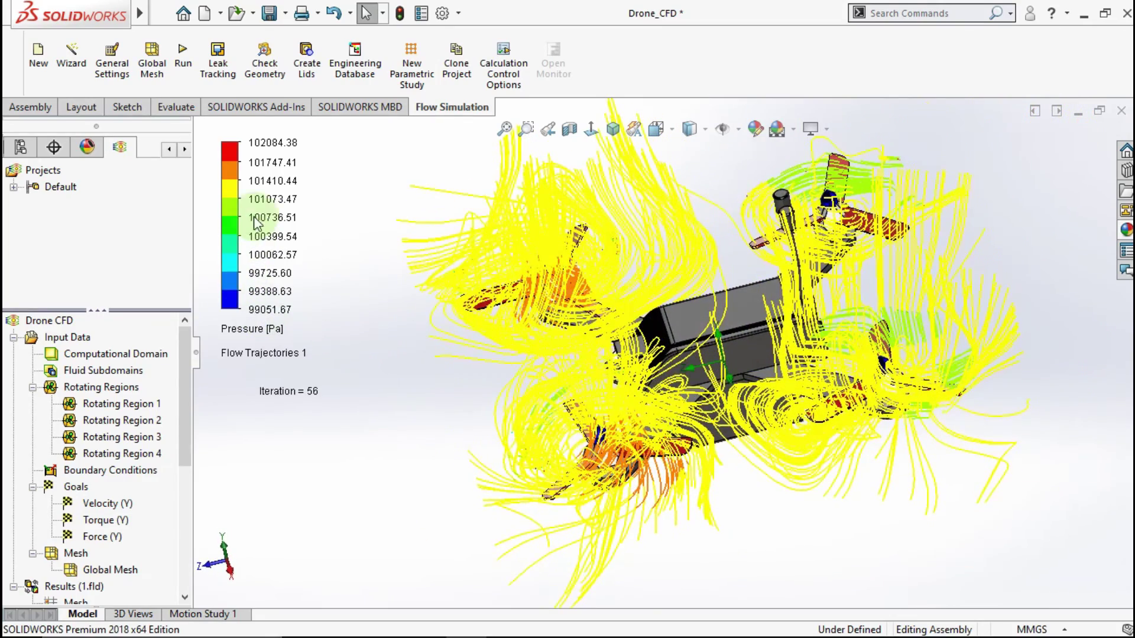
pyautogui.click(319, 455)
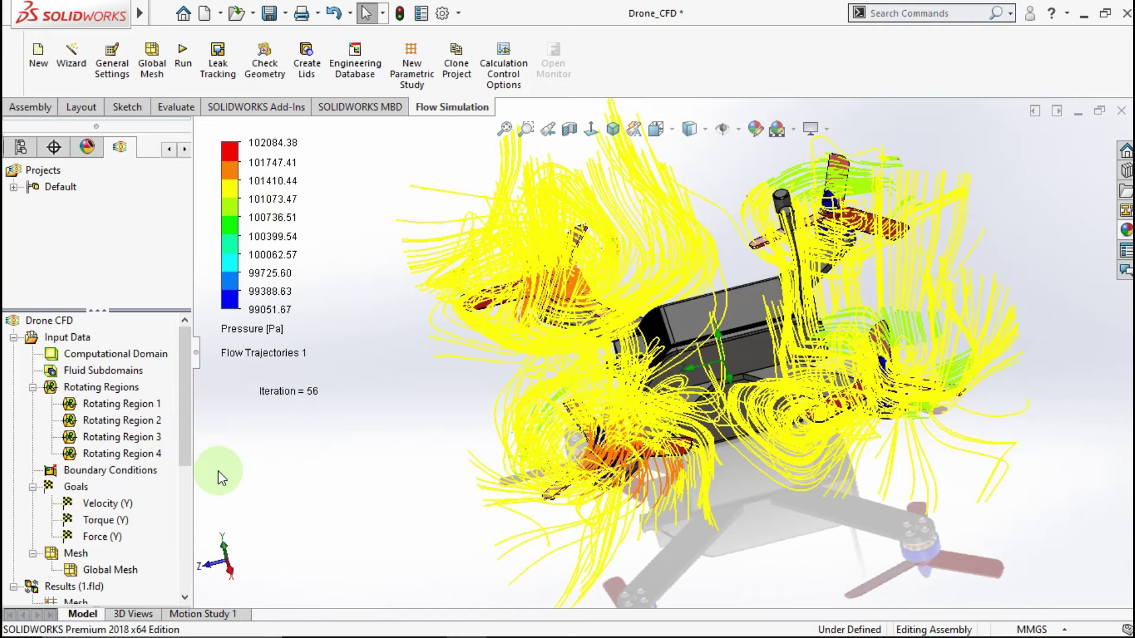
pyautogui.moveTo(184, 454); pyautogui.dragTo(185, 523)
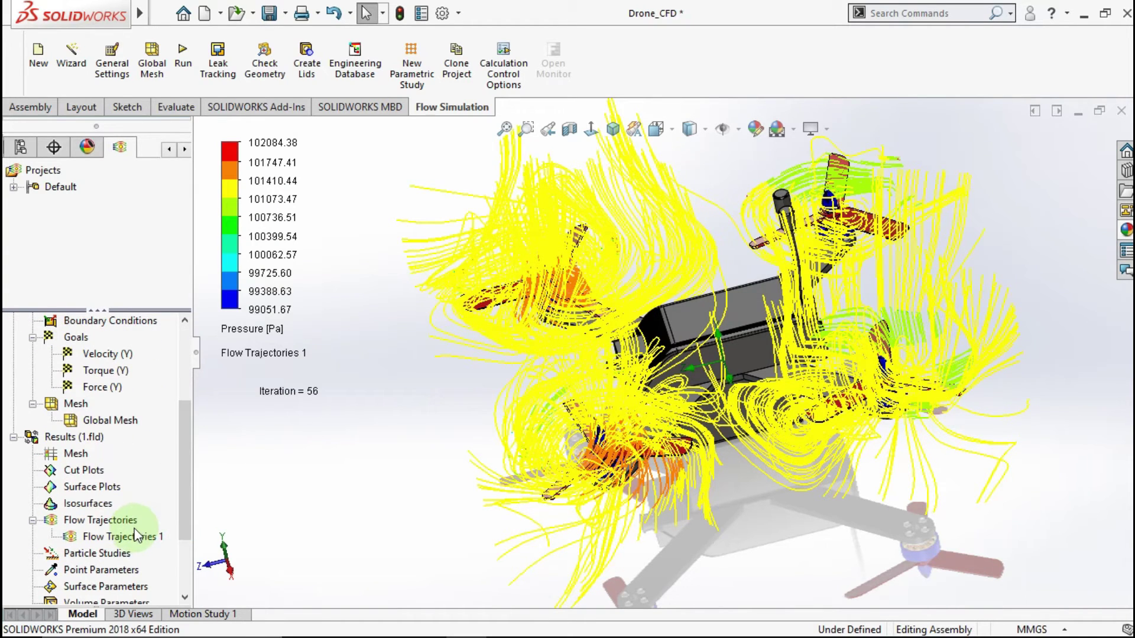
pyautogui.click(100, 538)
pyautogui.rightClick(100, 538)
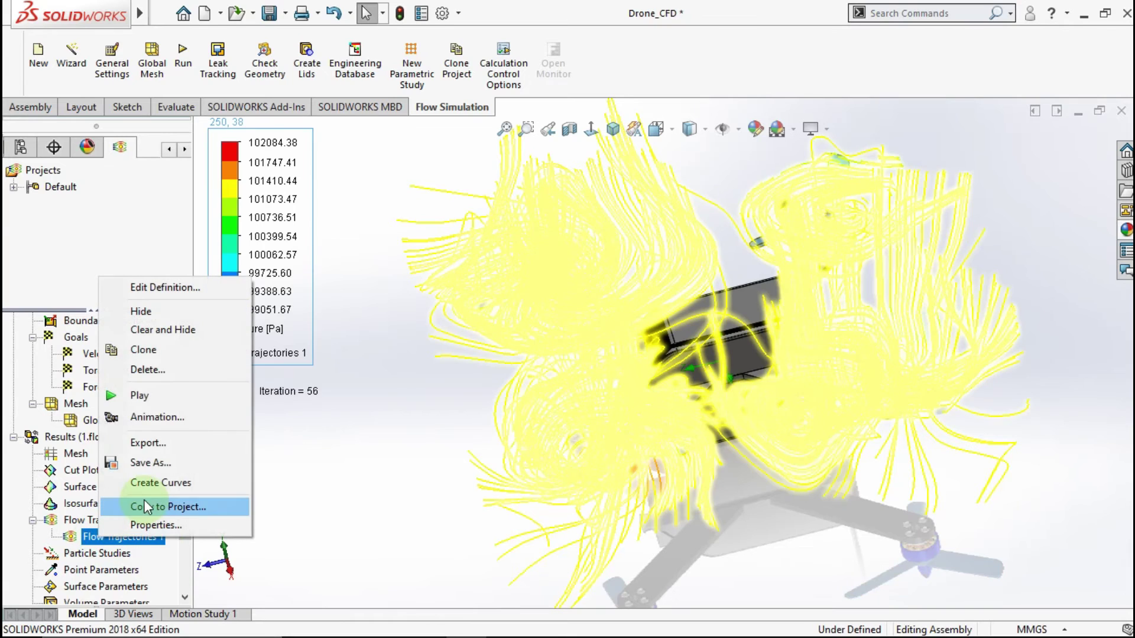
pyautogui.click(142, 311)
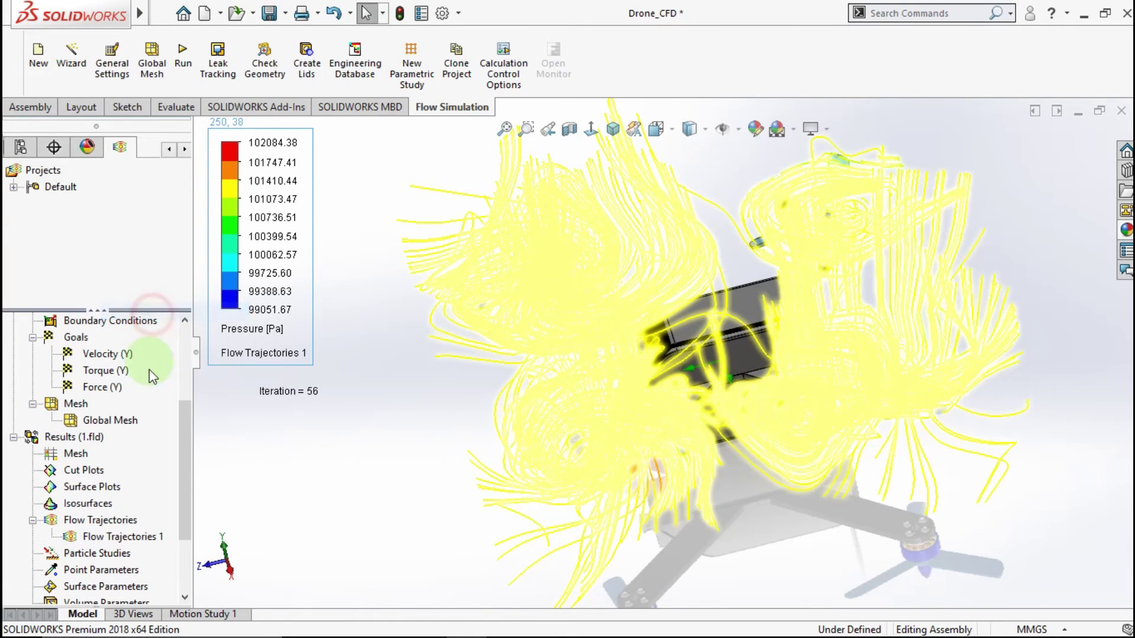
# Insert a surface plot and clear the propellers preselected as its surfaces.
pyautogui.rightClick(94, 491)
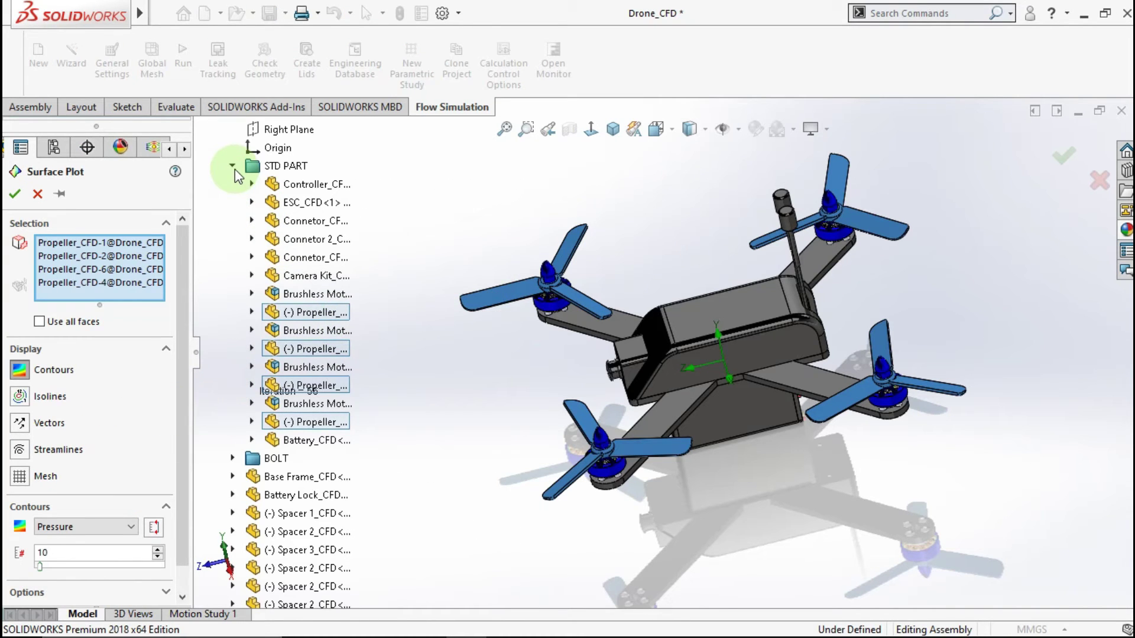
pyautogui.rightClick(122, 260)
pyautogui.click(177, 270)
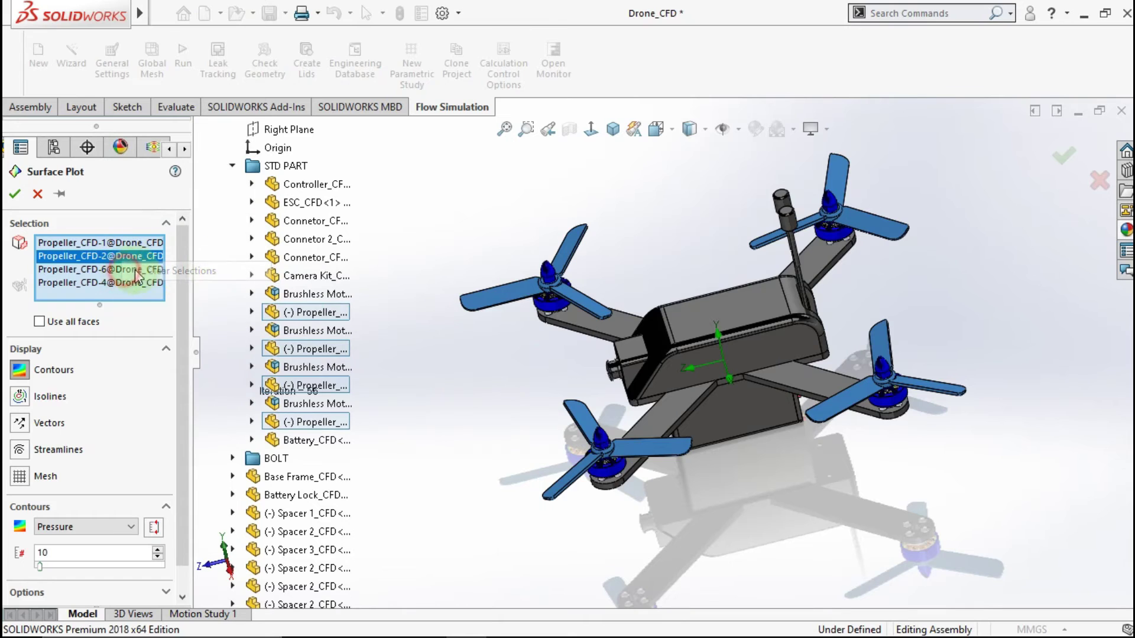
# Select the Base Frame_CFD, Battery Lock_CFD and Top Base_CFD components as surfaces for the surface plot.
pyautogui.click(232, 168)
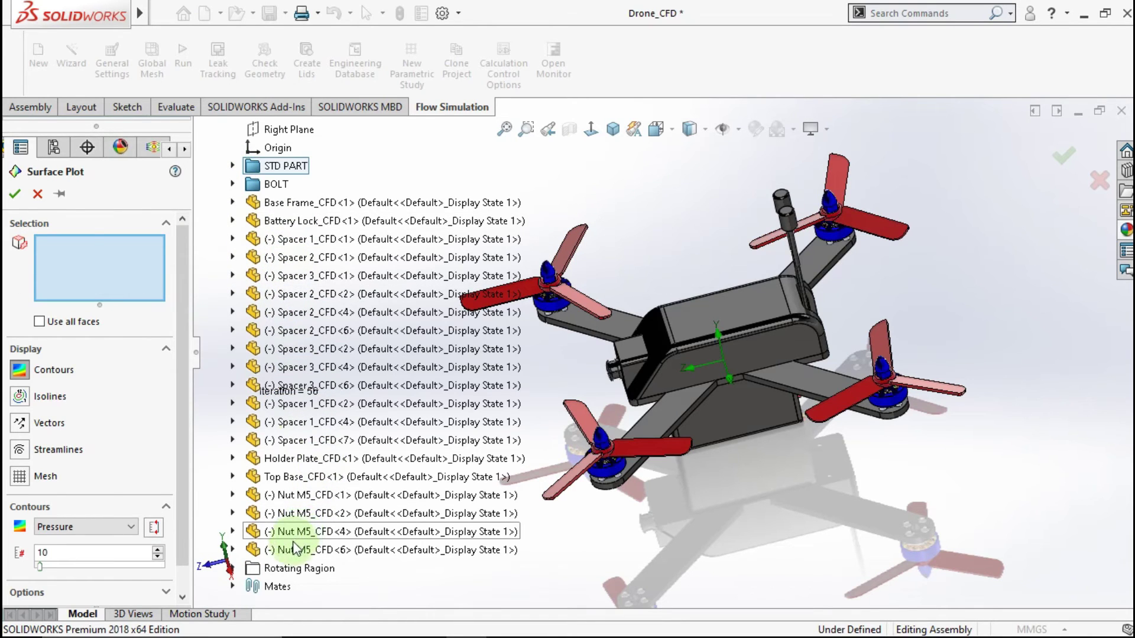
pyautogui.click(300, 204)
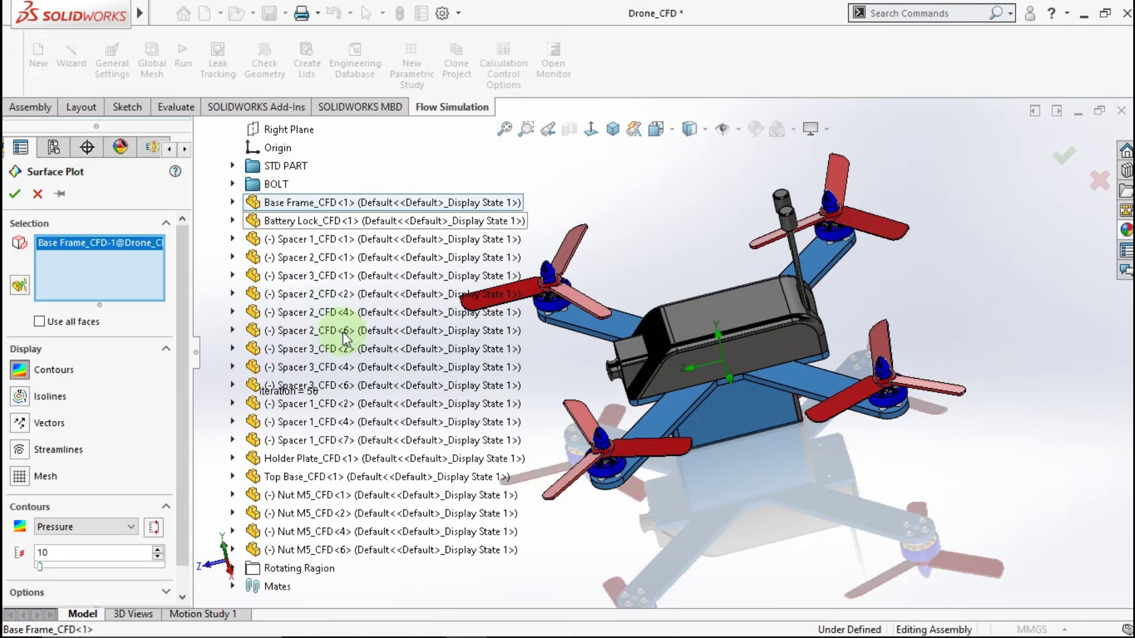
pyautogui.click(299, 222)
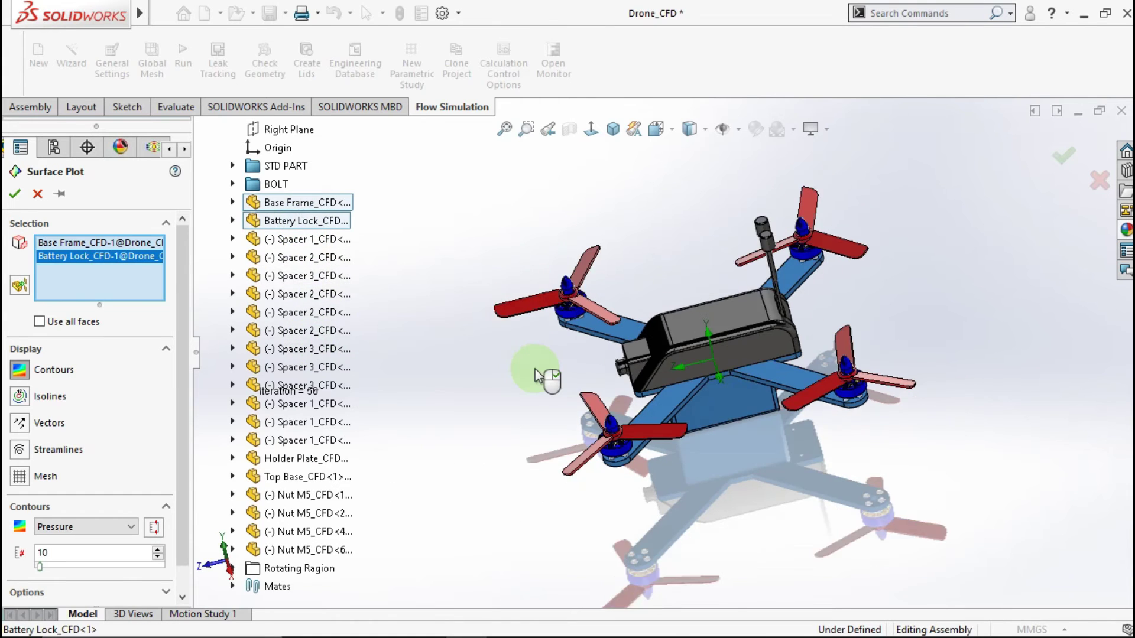
pyautogui.scroll(2, 535, 375)
pyautogui.click(298, 481)
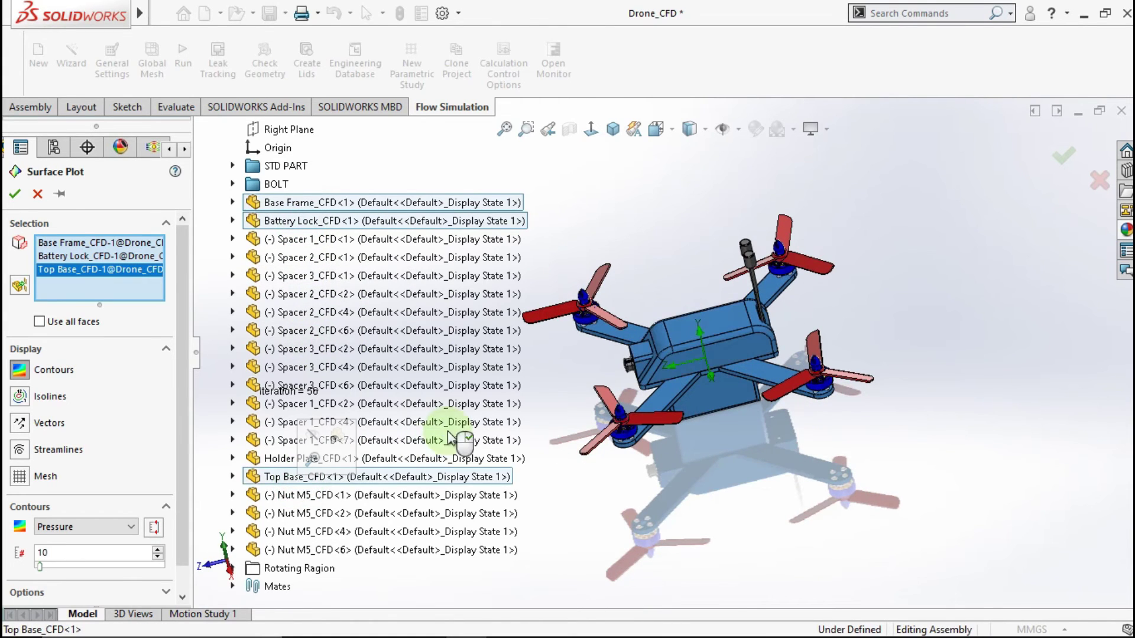
pyautogui.moveTo(675, 375); pyautogui.dragTo(536, 325, button='middle')
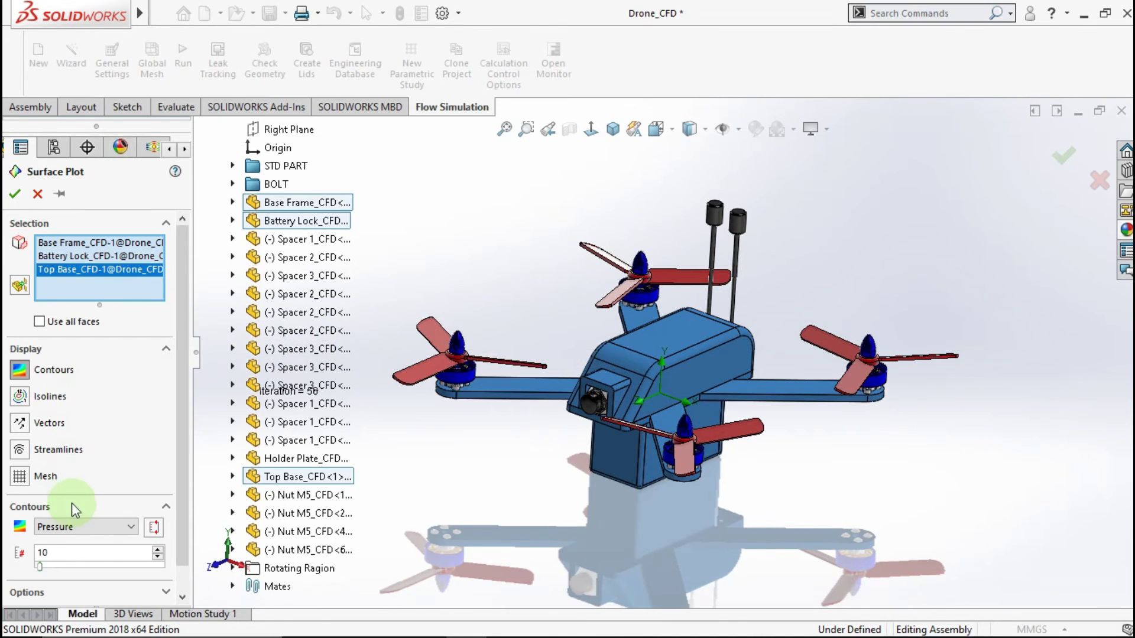
# Add velocity vectors to the surface plot's contour display and review the vector settings.
pyautogui.click(23, 430)
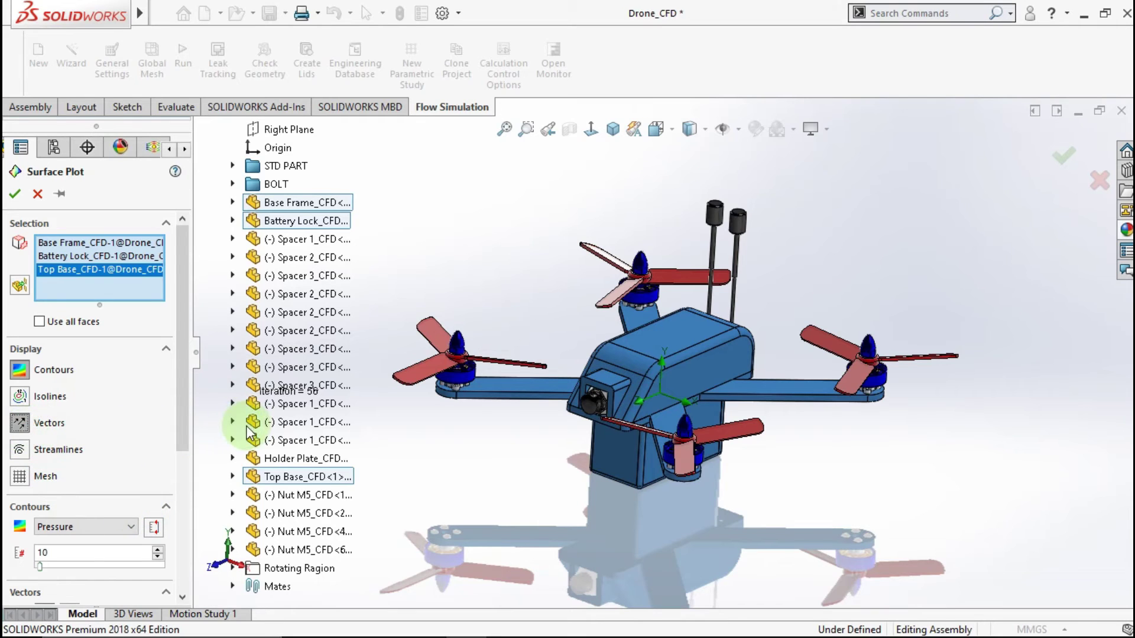
pyautogui.scroll(-5, 182, 442)
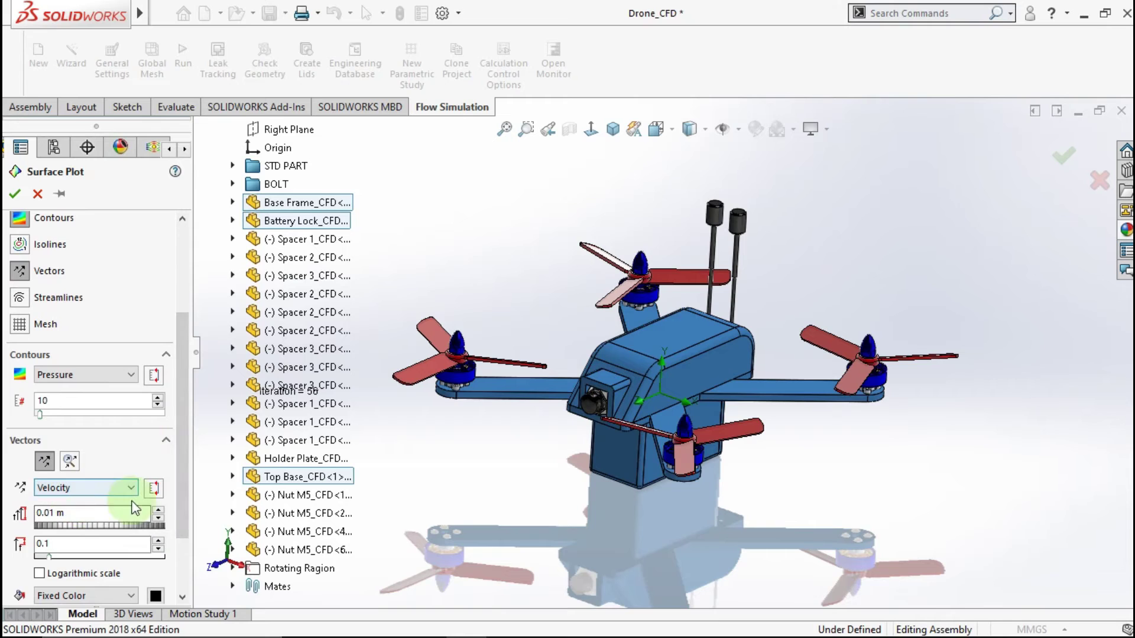
pyautogui.moveTo(182, 466); pyautogui.dragTo(182, 365)
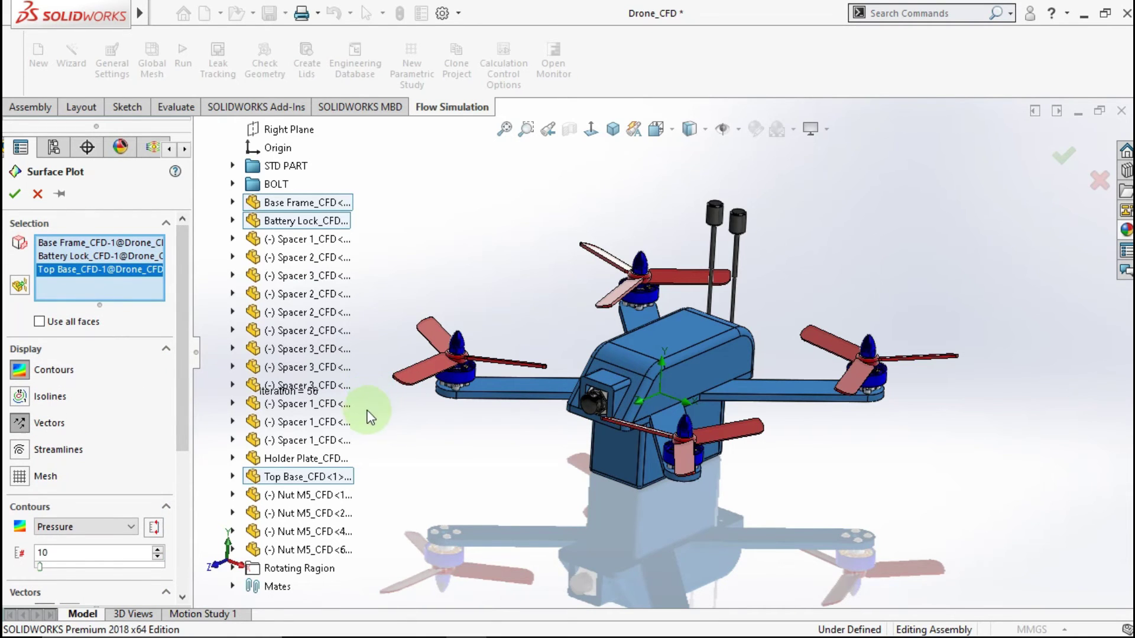
pyautogui.scroll(2, 348, 355)
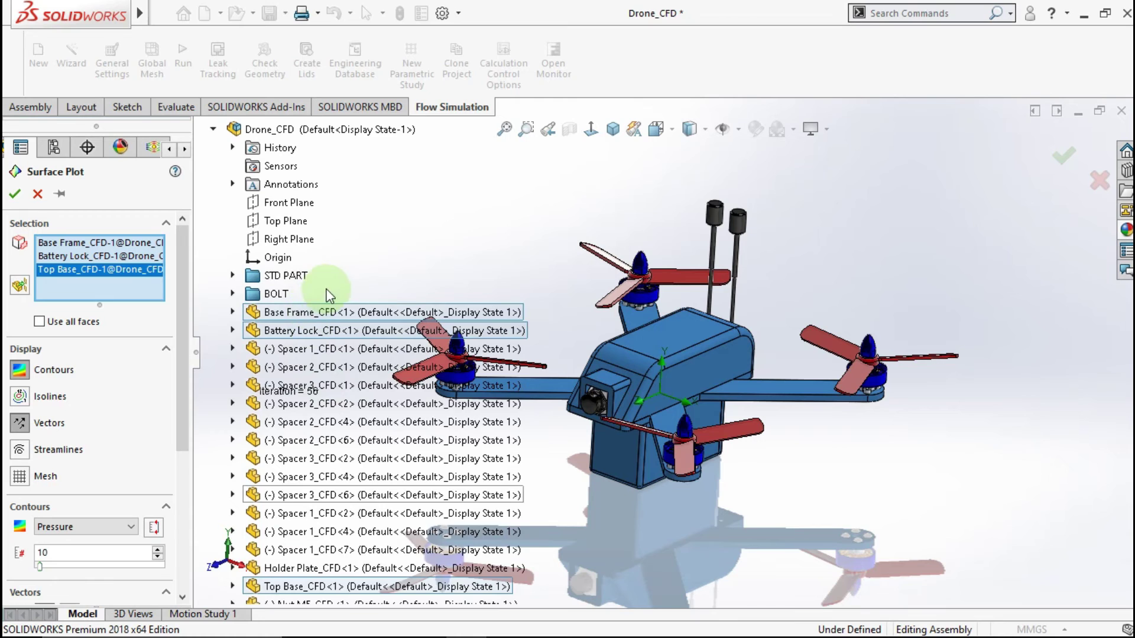
pyautogui.click(232, 276)
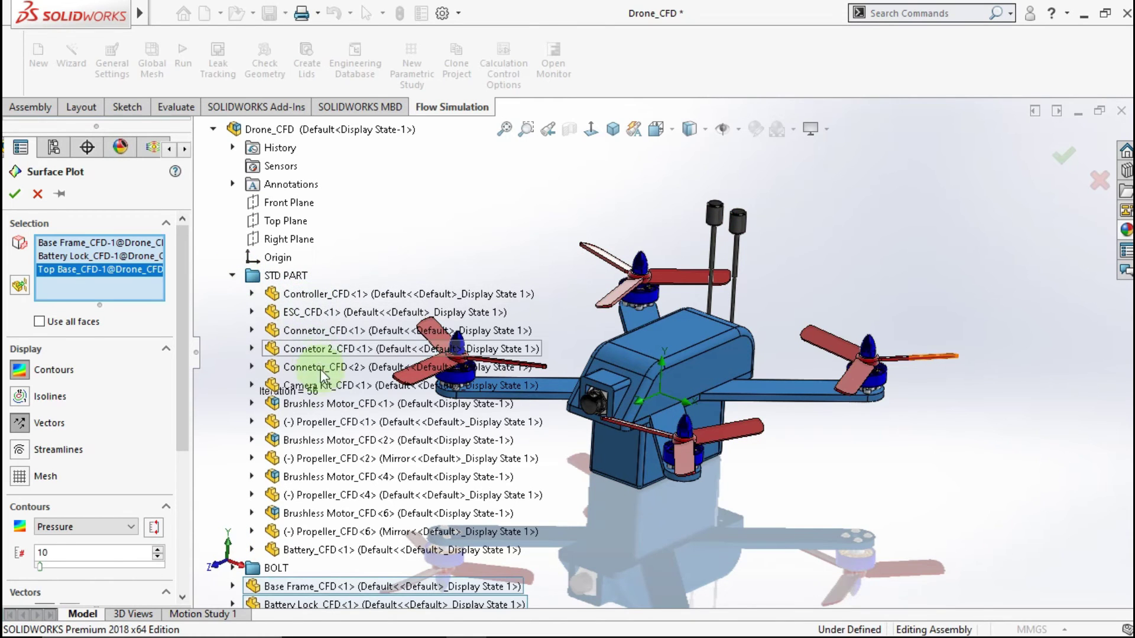
pyautogui.click(321, 422)
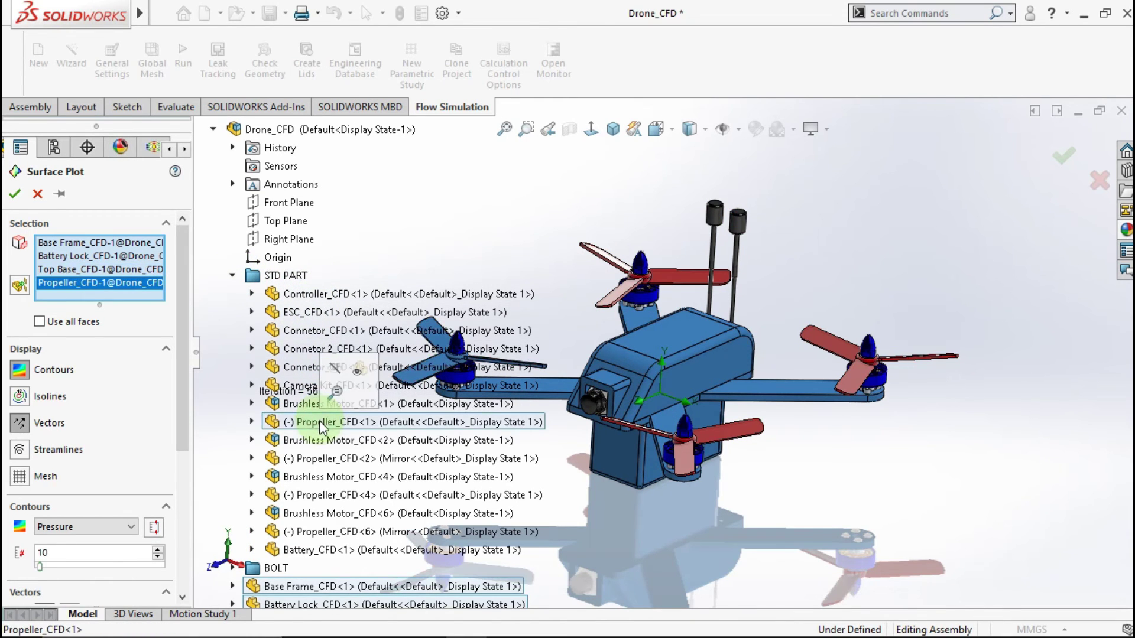
pyautogui.click(322, 461)
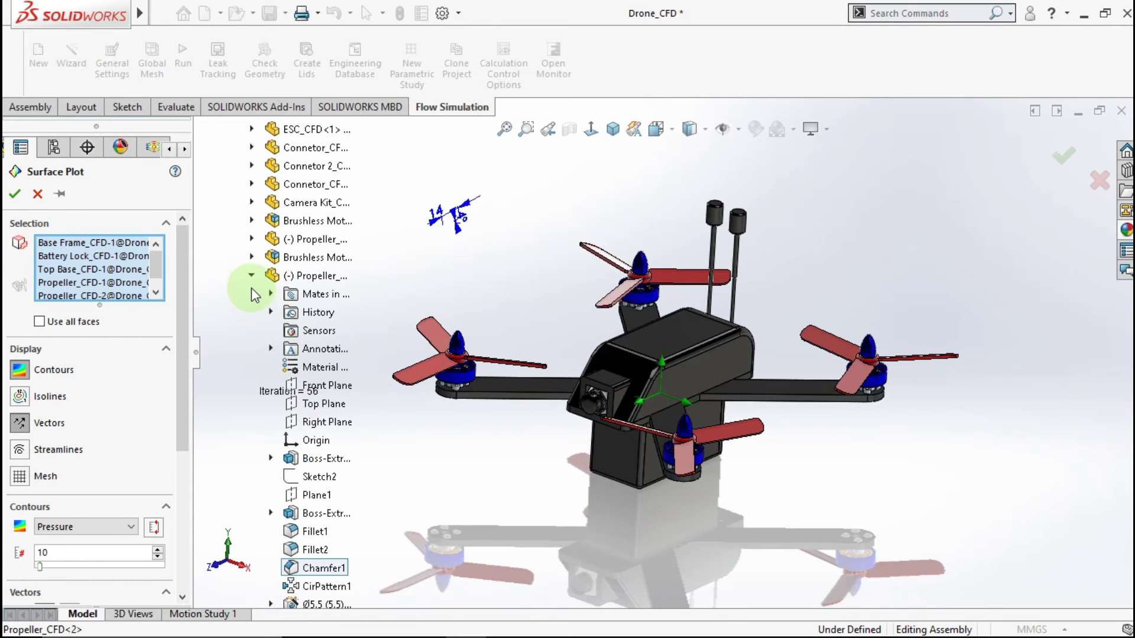
pyautogui.click(252, 279)
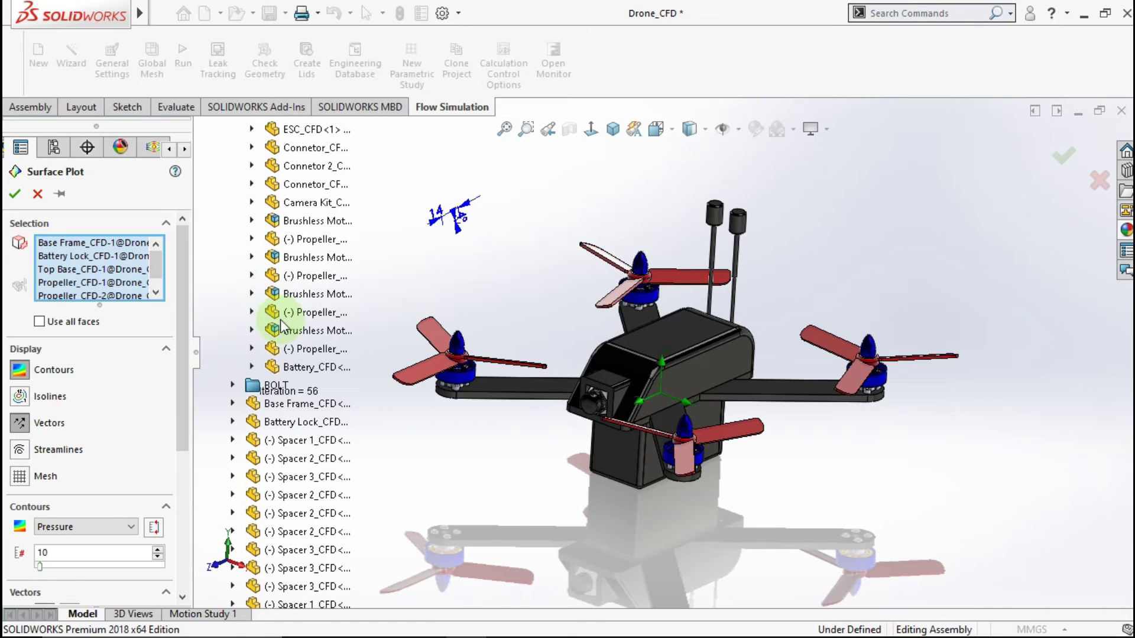
# Select the four propellers, Propeller_CFD<4>, <6>, <2> and <1>, as surfaces for the surface plot.
pyautogui.click(348, 320)
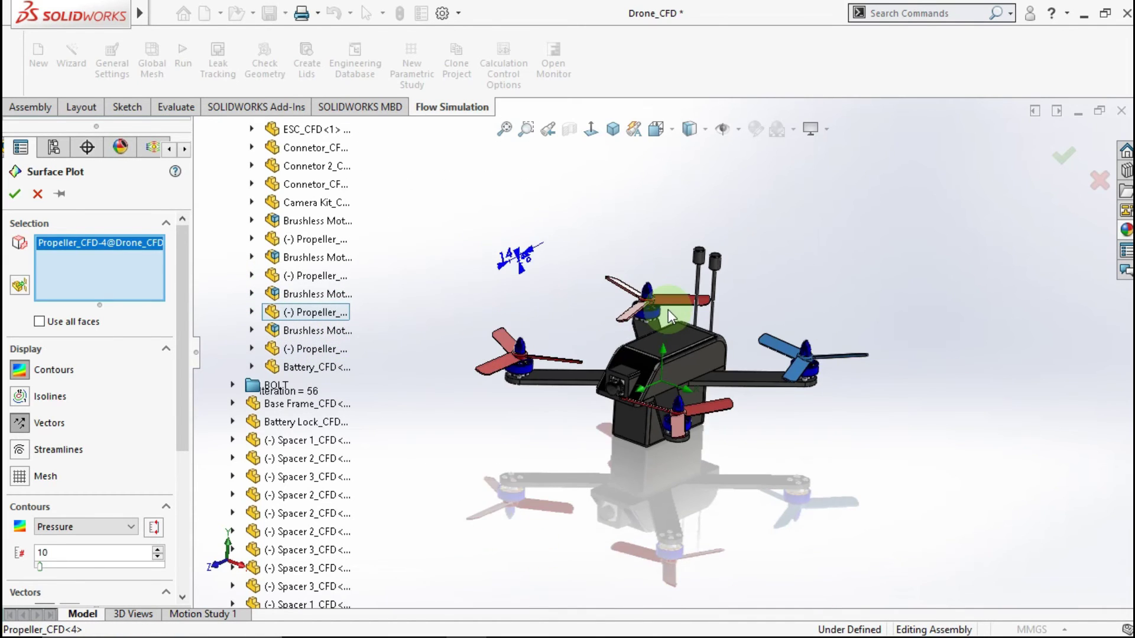
pyautogui.scroll(3, 668, 310)
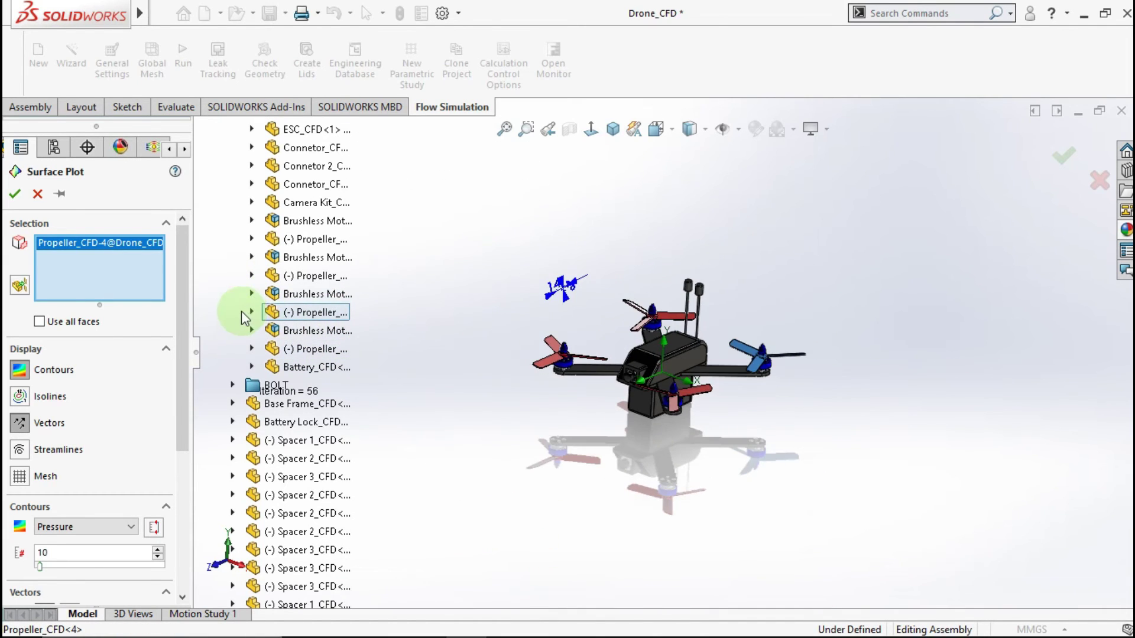
pyautogui.click(303, 351)
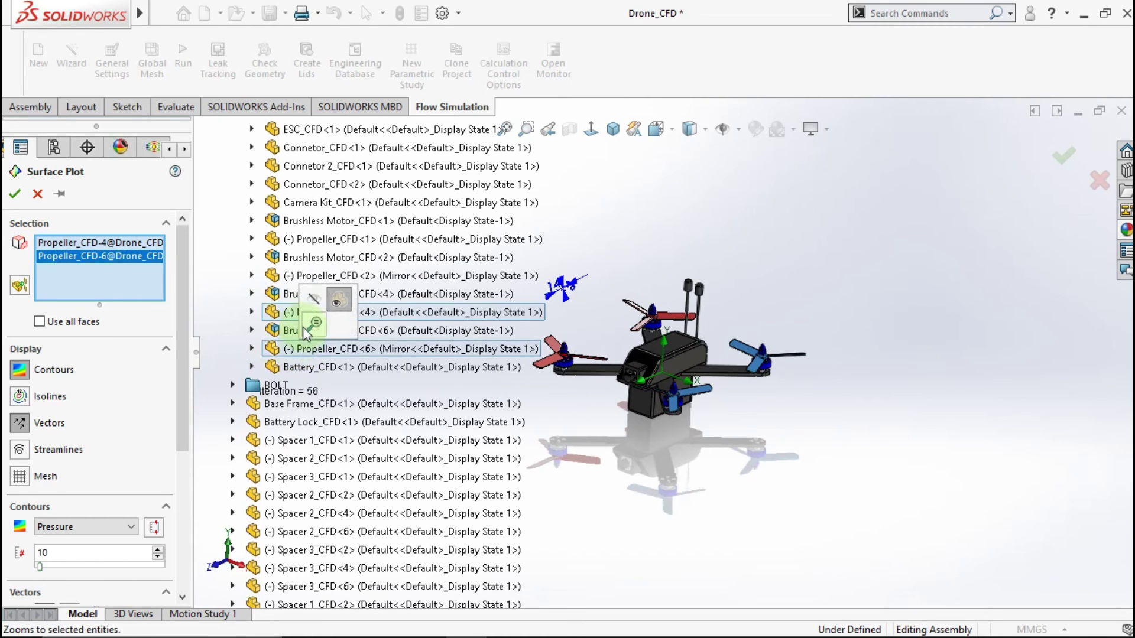
pyautogui.click(299, 279)
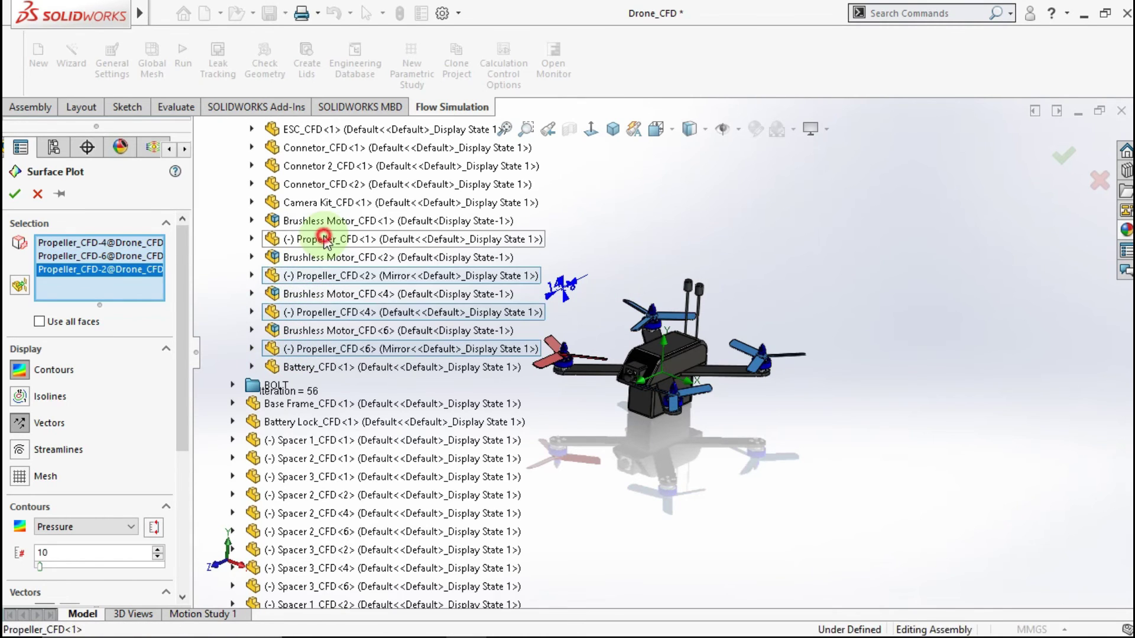
pyautogui.click(328, 239)
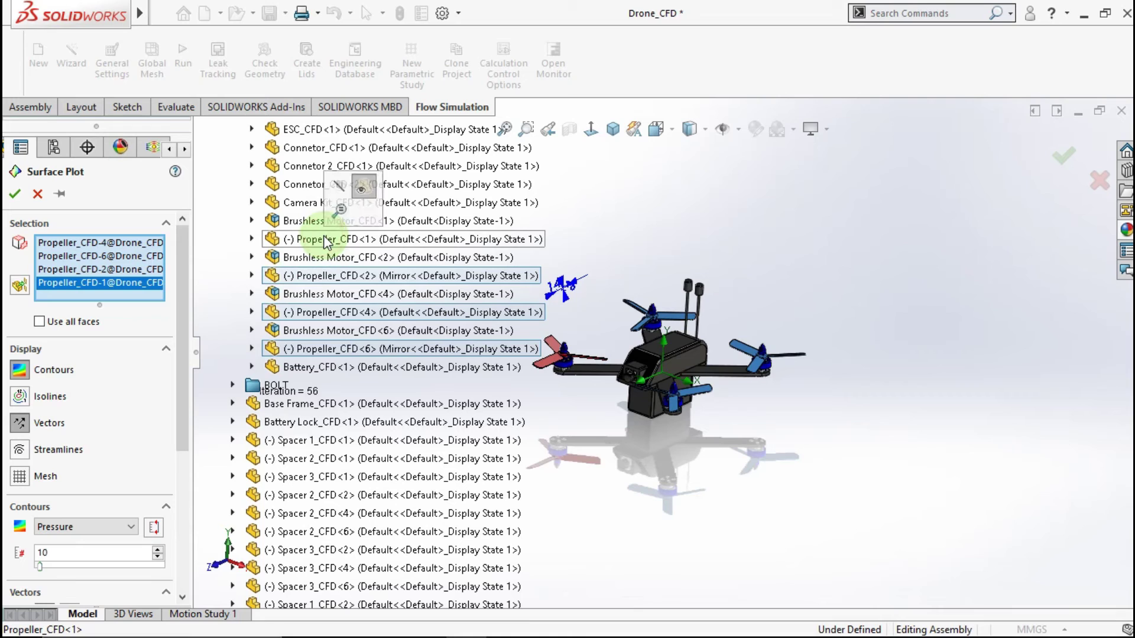
# Add Base Frame_CFD, Battery Lock_CFD and Top Base_CFD to the plot's surfaces and create the pressure surface plot in isometric view.
pyautogui.click(300, 406)
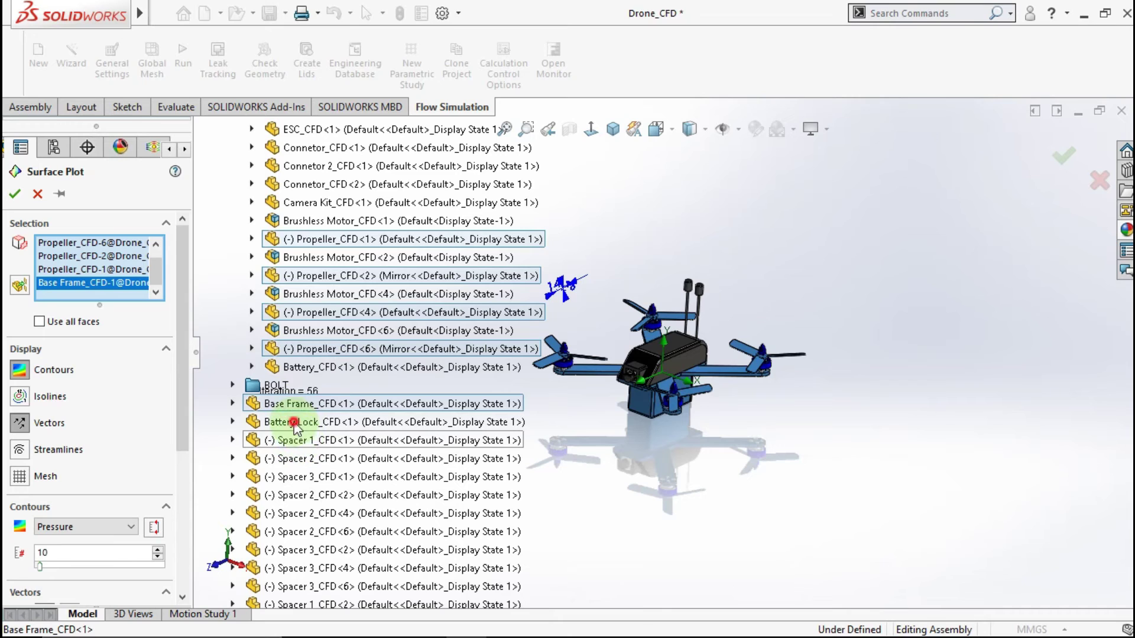
pyautogui.click(293, 422)
pyautogui.scroll(-4, 283, 437)
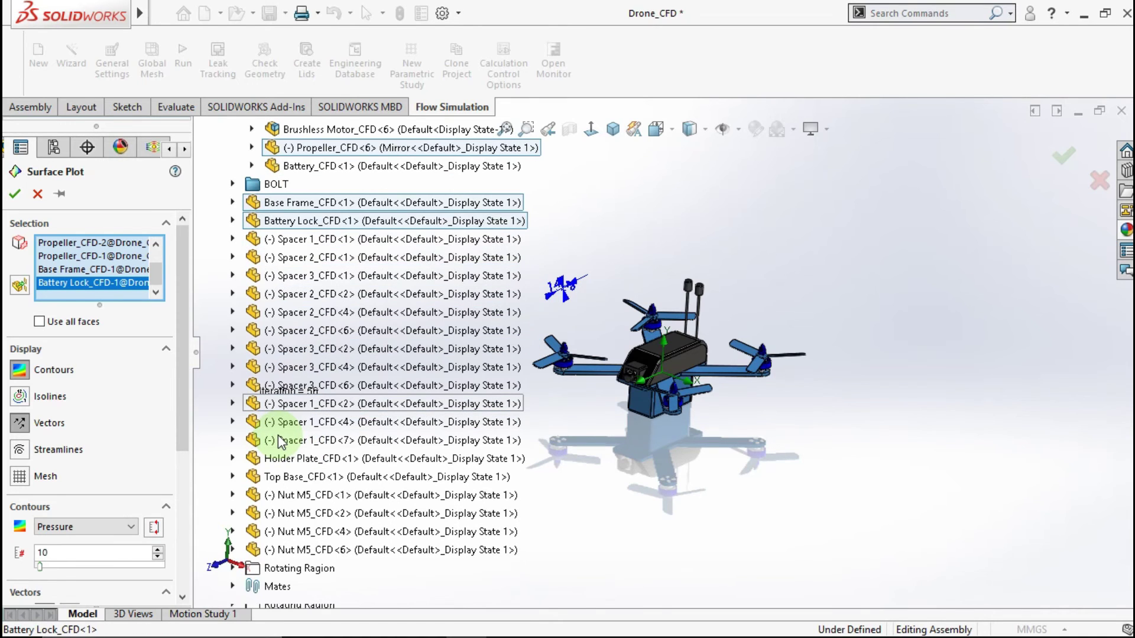
pyautogui.click(291, 477)
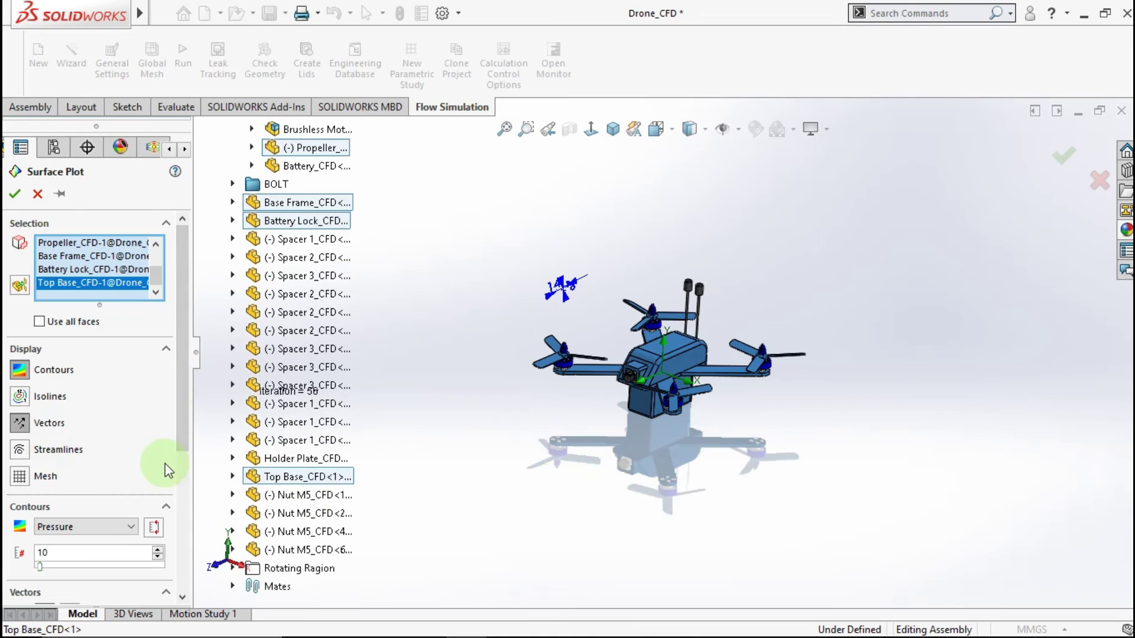
pyautogui.moveTo(186, 432); pyautogui.dragTo(161, 395)
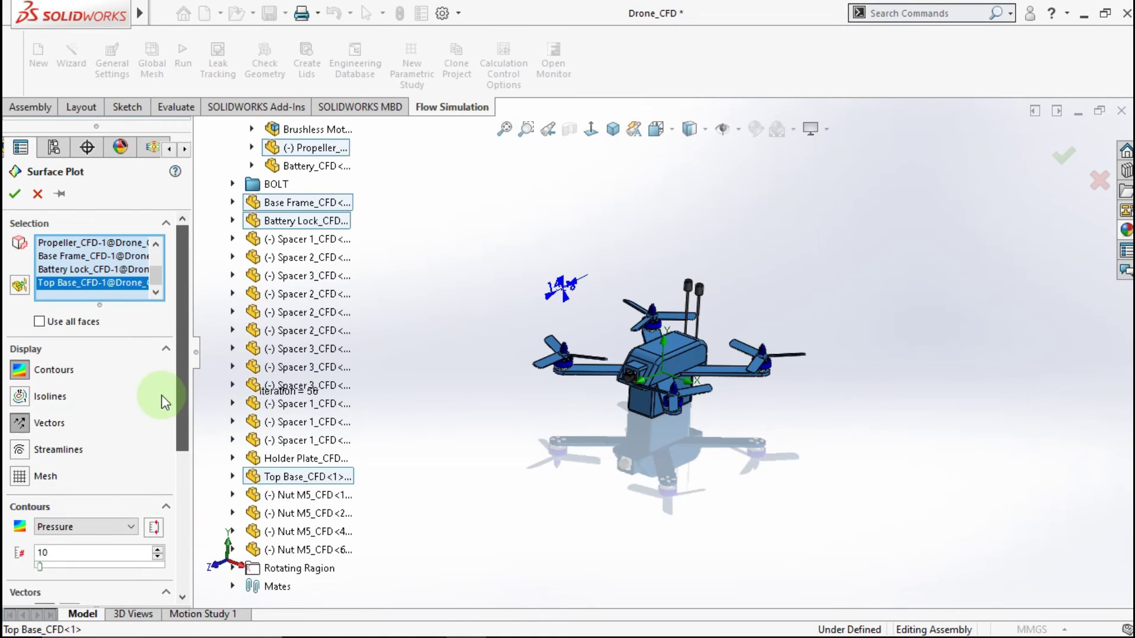
pyautogui.click(612, 130)
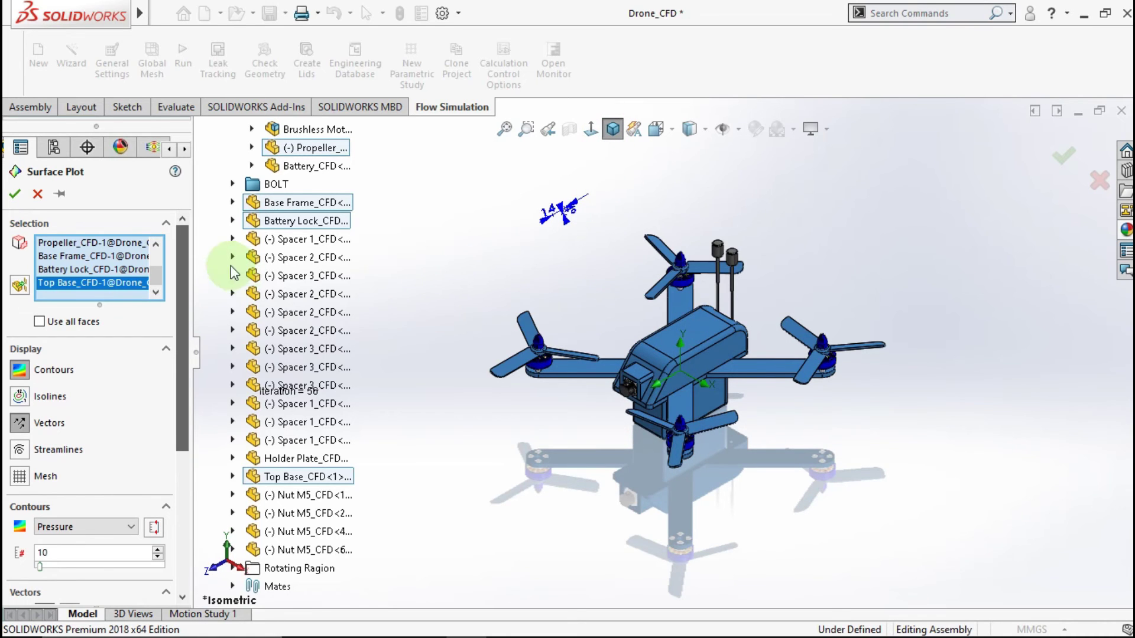
pyautogui.click(14, 196)
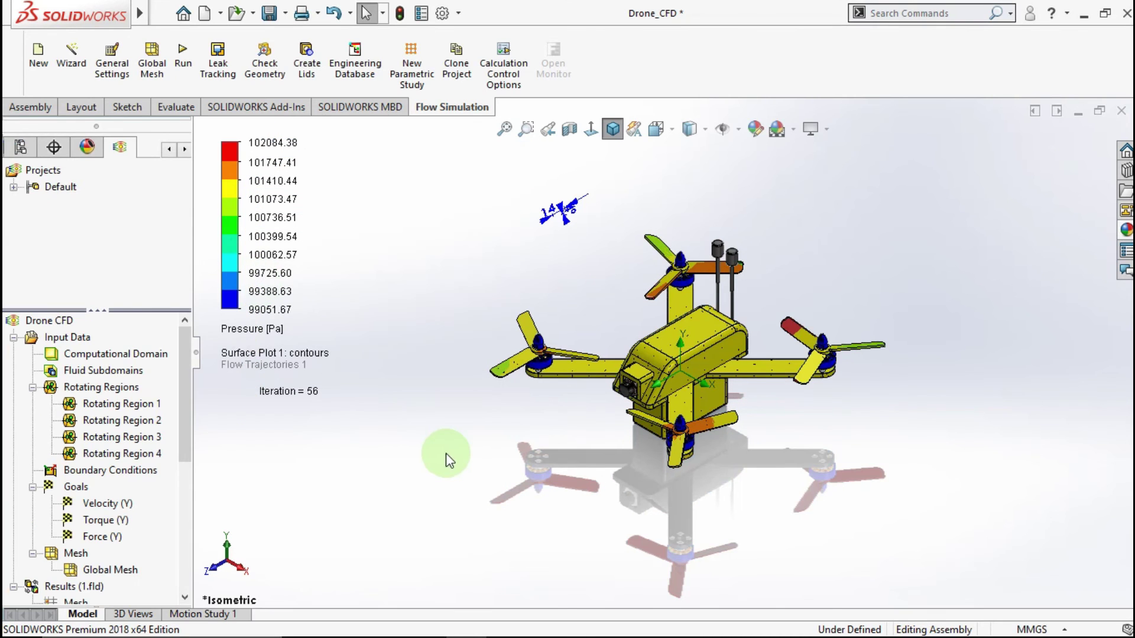
# Examine the pressure contours on the drone's body, arms and propellers from several angles.
pyautogui.scroll(-5, 665, 426)
pyautogui.moveTo(659, 410); pyautogui.dragTo(695, 383, button='middle')
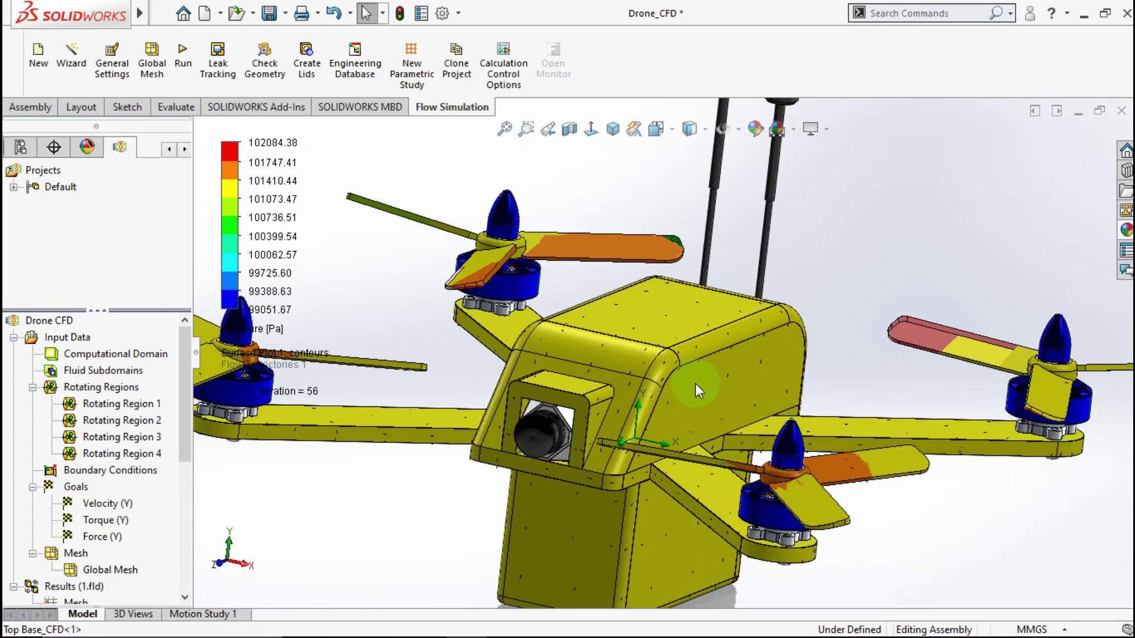
pyautogui.scroll(4, 695, 383)
pyautogui.moveTo(644, 345); pyautogui.dragTo(684, 363, button='middle')
pyautogui.scroll(3, 684, 456)
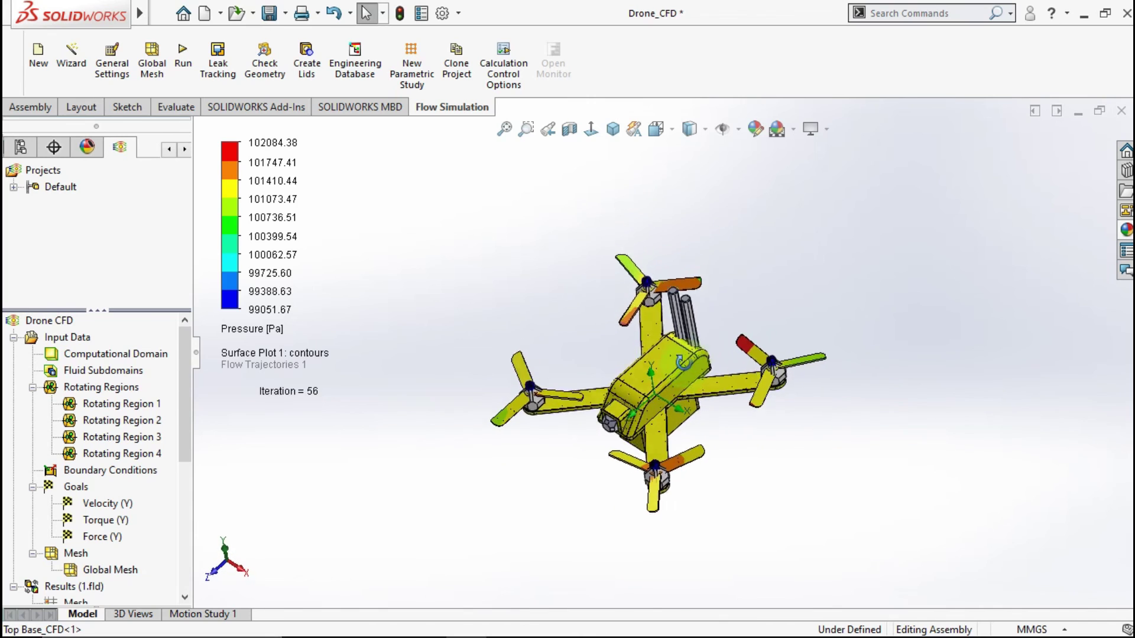
pyautogui.hotkey('ctrl', '7')
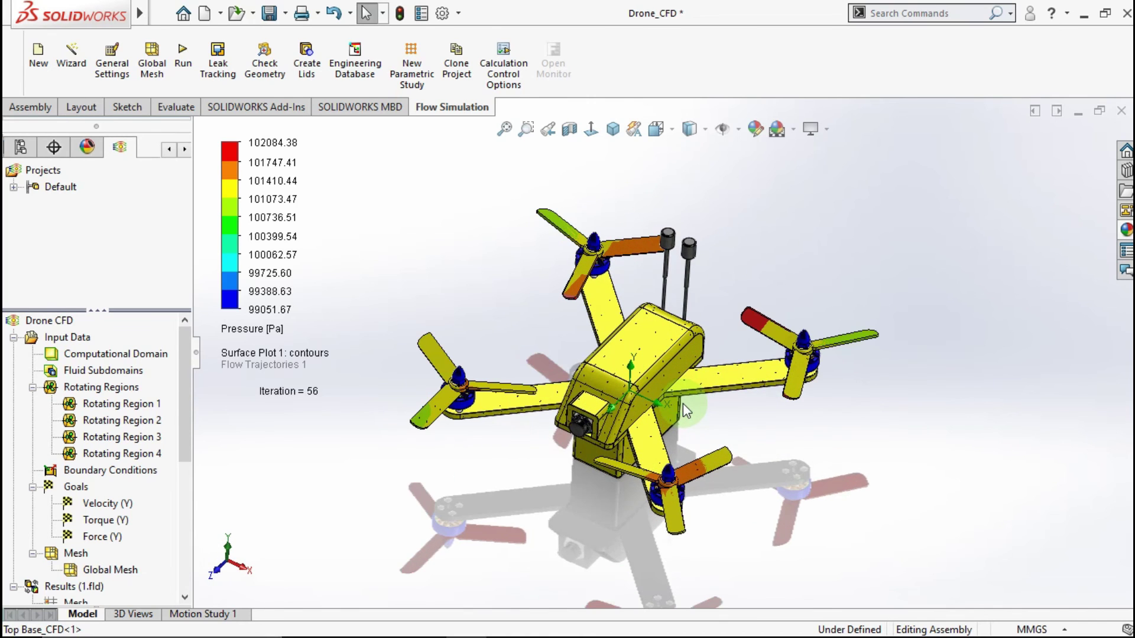
pyautogui.moveTo(662, 413); pyautogui.dragTo(315, 384, button='middle')
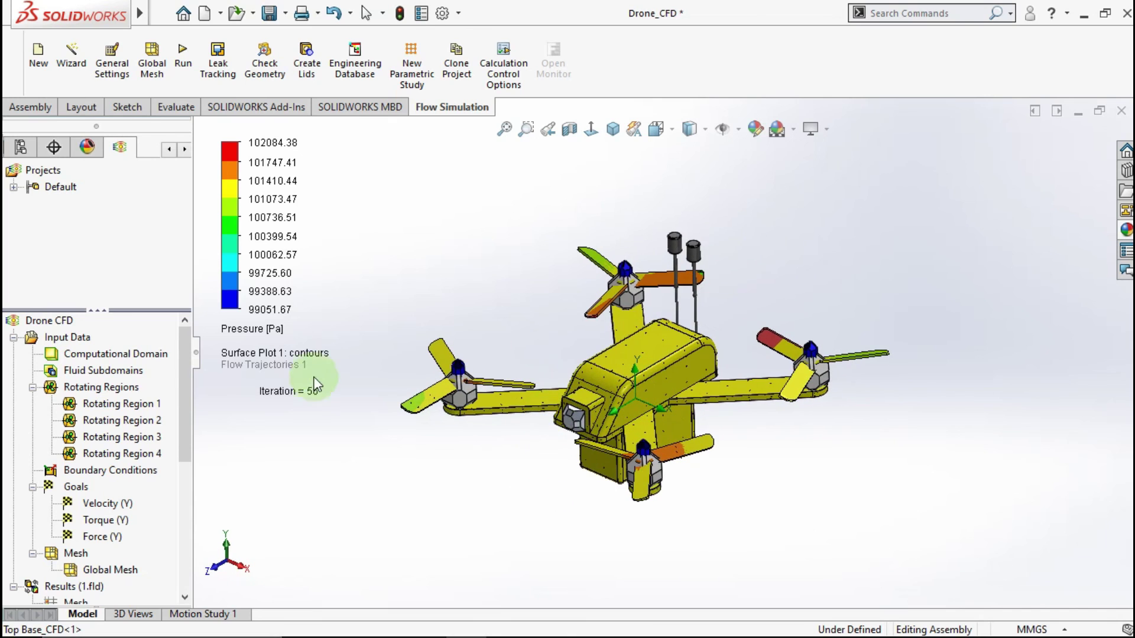
# Edit Surface Plot 1 so that it uses all faces of the model.
pyautogui.moveTo(184, 444); pyautogui.dragTo(183, 525)
pyautogui.rightClick(99, 489)
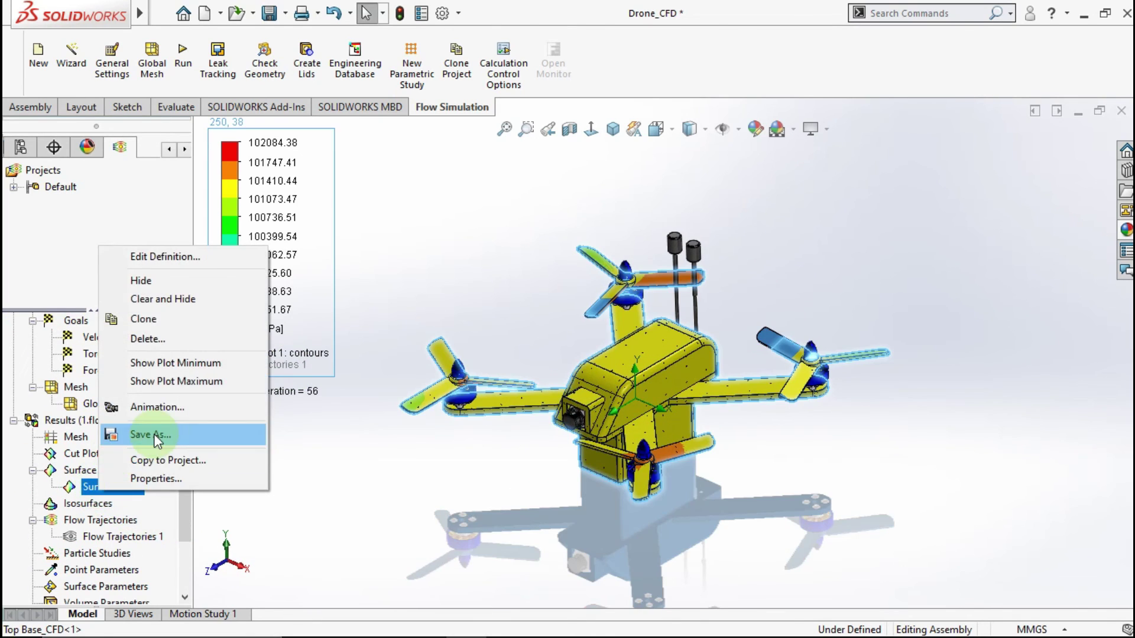
pyautogui.click(158, 257)
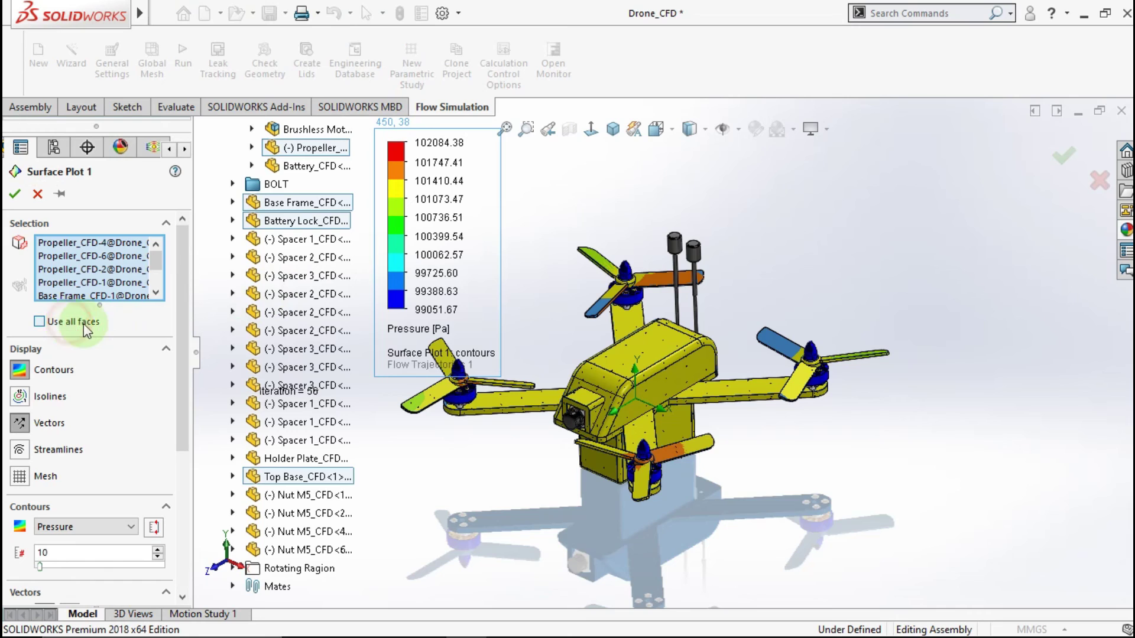
pyautogui.click(85, 325)
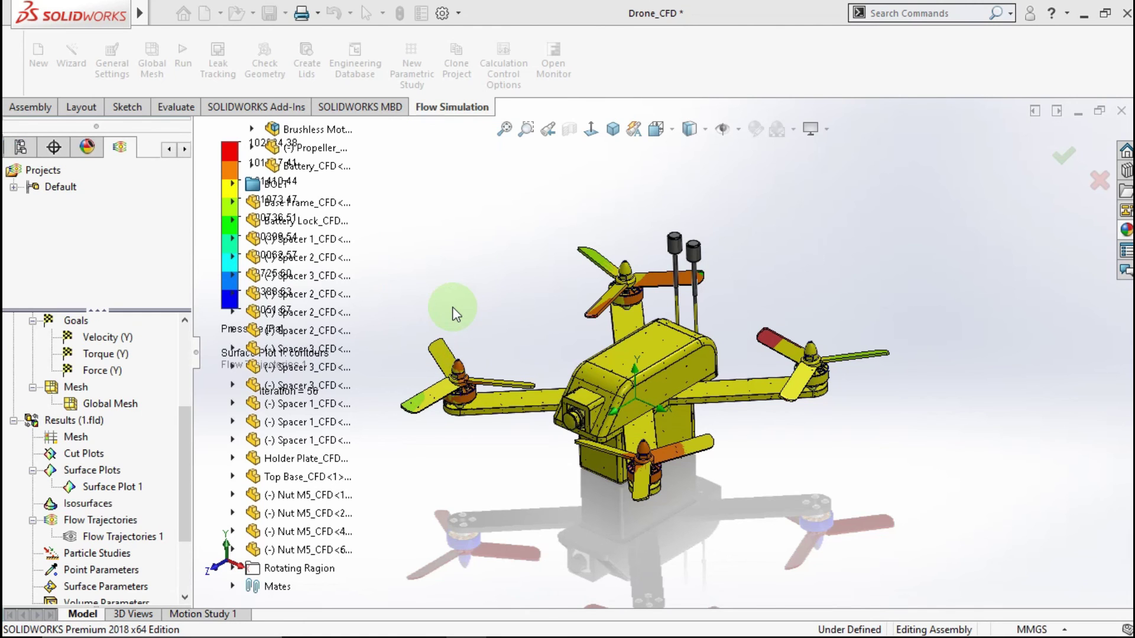
# Examine the pressure contours across the propellers, motors and antennas of the all-faces surface plot.
pyautogui.moveTo(495, 370); pyautogui.dragTo(590, 400, button='middle')
pyautogui.moveTo(724, 459); pyautogui.dragTo(945, 353, button='middle')
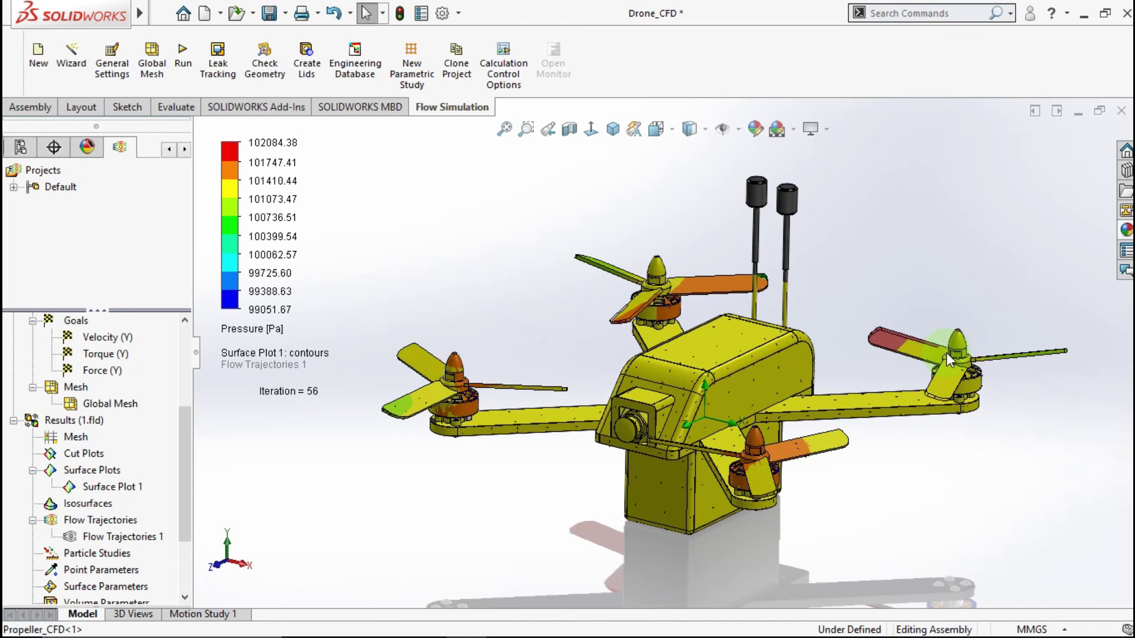
pyautogui.scroll(-5, 963, 373)
pyautogui.moveTo(803, 382); pyautogui.dragTo(783, 440, button='middle')
pyautogui.scroll(5, 911, 324)
pyautogui.moveTo(517, 269); pyautogui.dragTo(584, 266, button='middle')
pyautogui.scroll(-2, 609, 385)
pyautogui.moveTo(608, 386); pyautogui.dragTo(631, 448, button='middle')
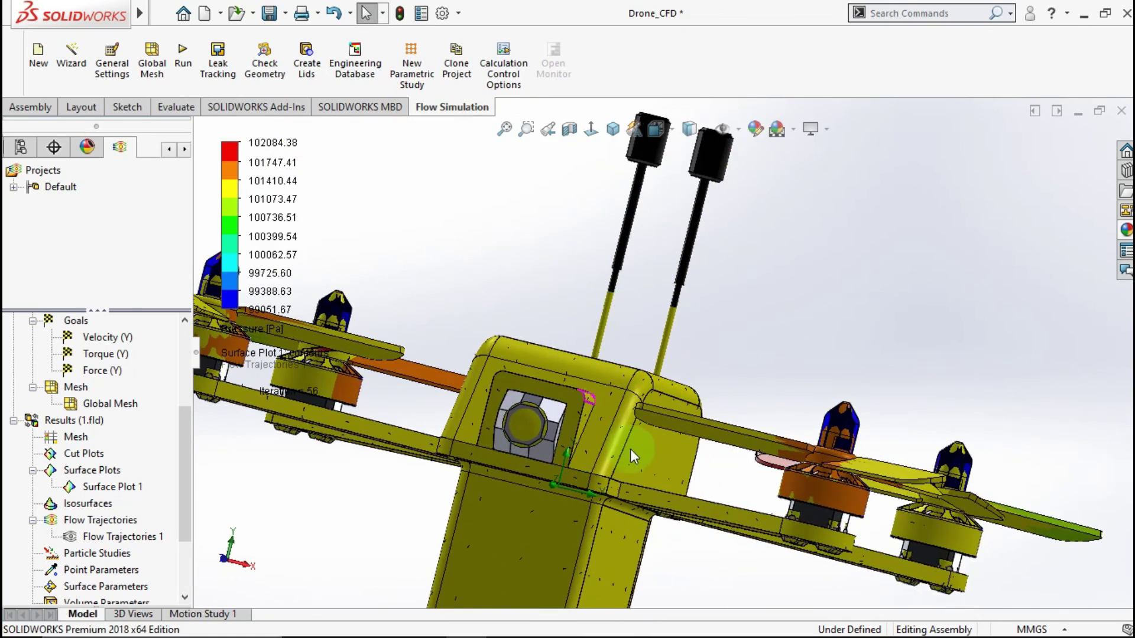
# Examine the velocity vectors on the drone's body and battery area up close, and restore the isometric view.
pyautogui.scroll(-6, 622, 466)
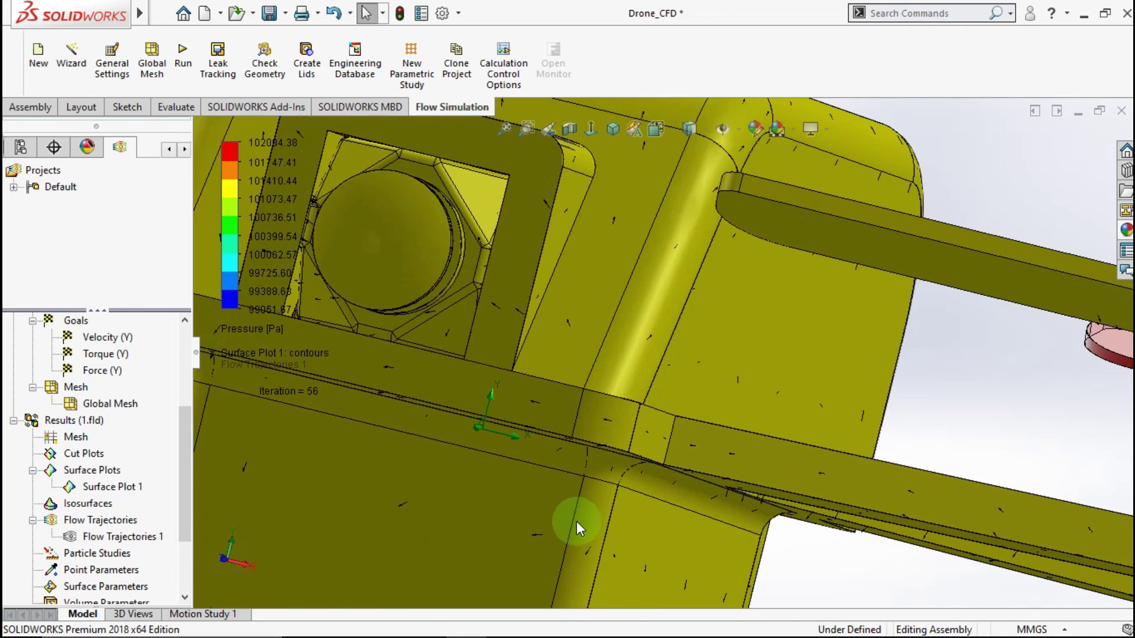
pyautogui.scroll(-3, 576, 521)
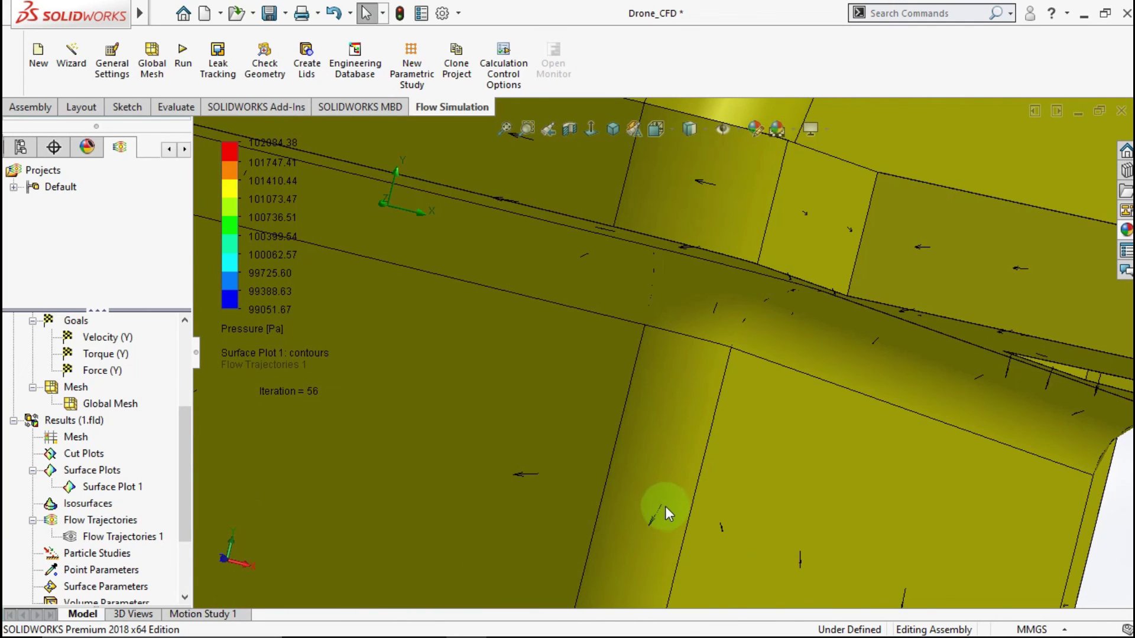
pyautogui.scroll(6, 888, 394)
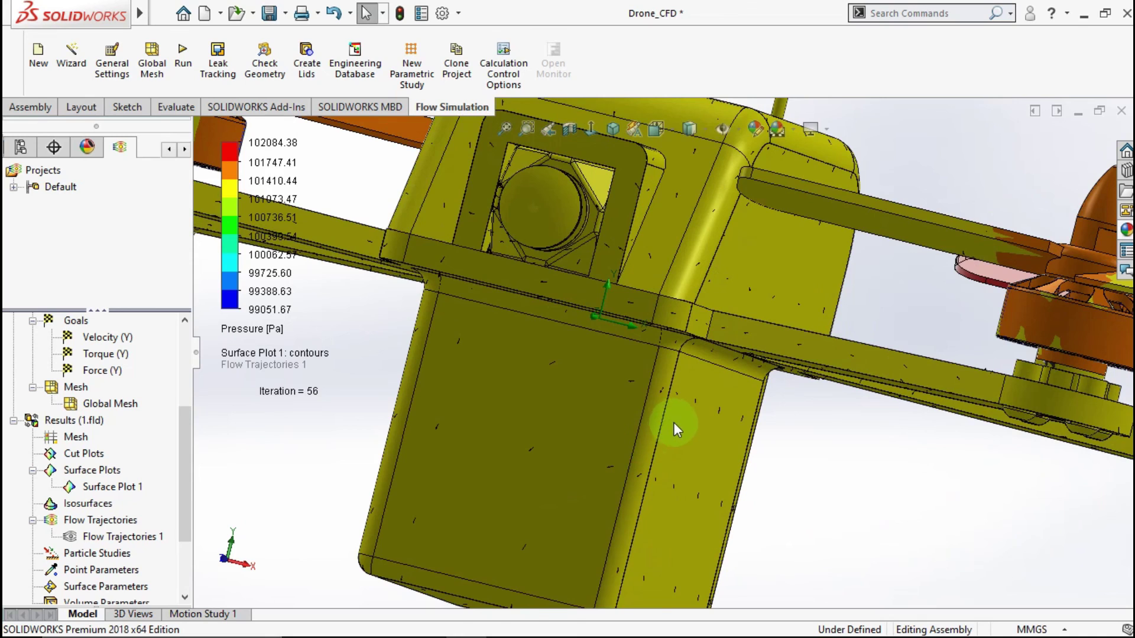
pyautogui.scroll(2, 680, 385)
pyautogui.moveTo(620, 440); pyautogui.dragTo(736, 357, button='middle')
pyautogui.scroll(5, 752, 300)
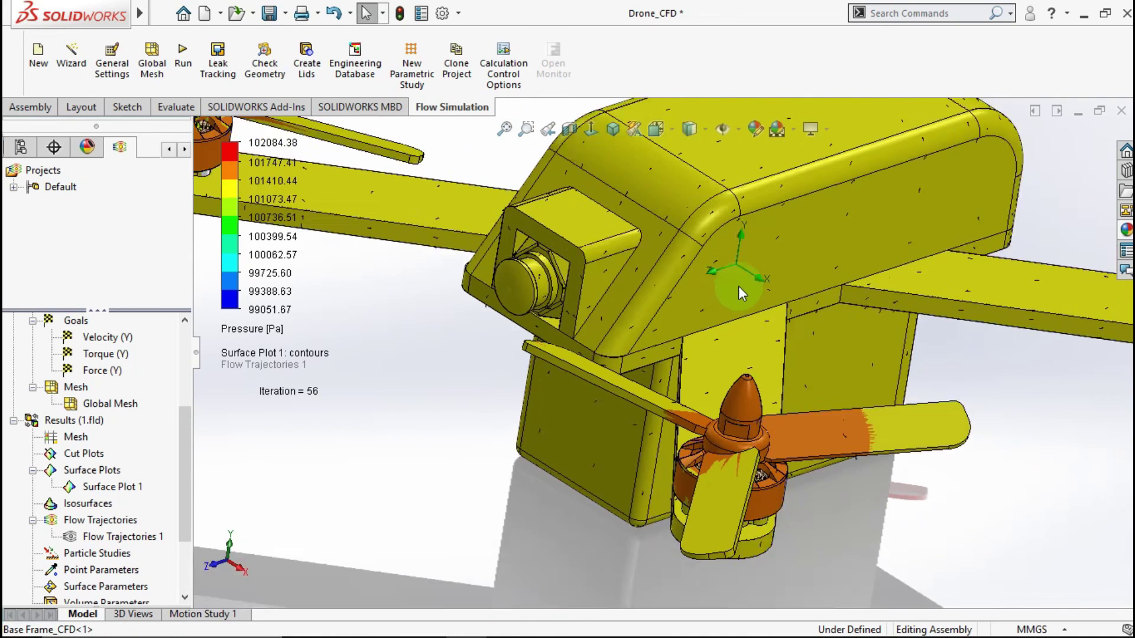
pyautogui.click(614, 129)
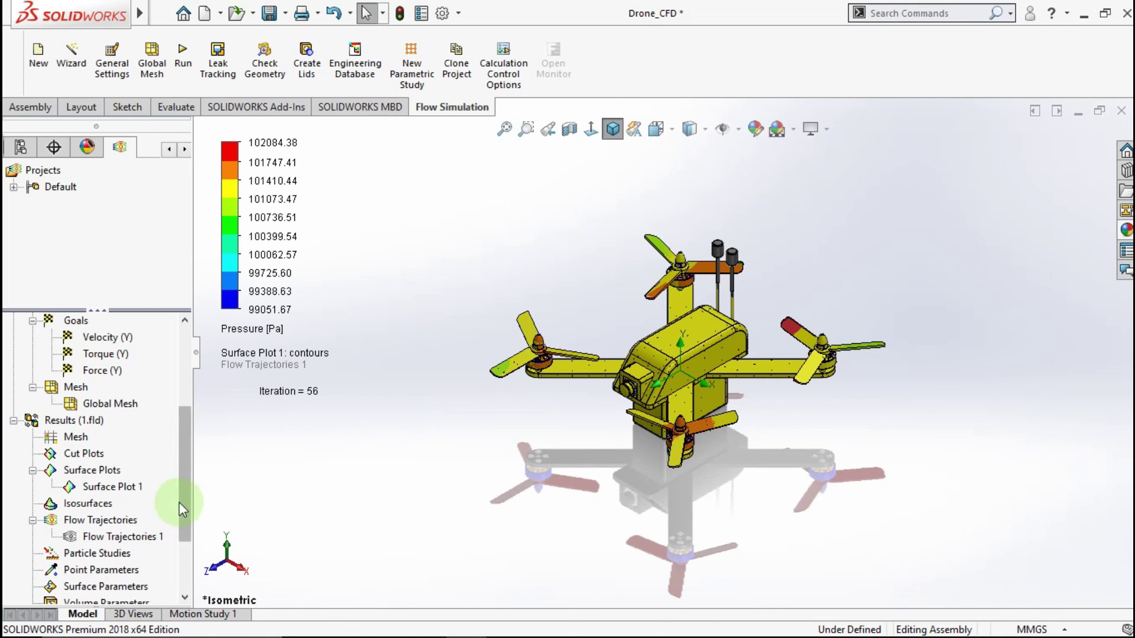
# Show Flow Trajectories 1 together with the surface plot.
pyautogui.click(157, 536)
pyautogui.rightClick(159, 537)
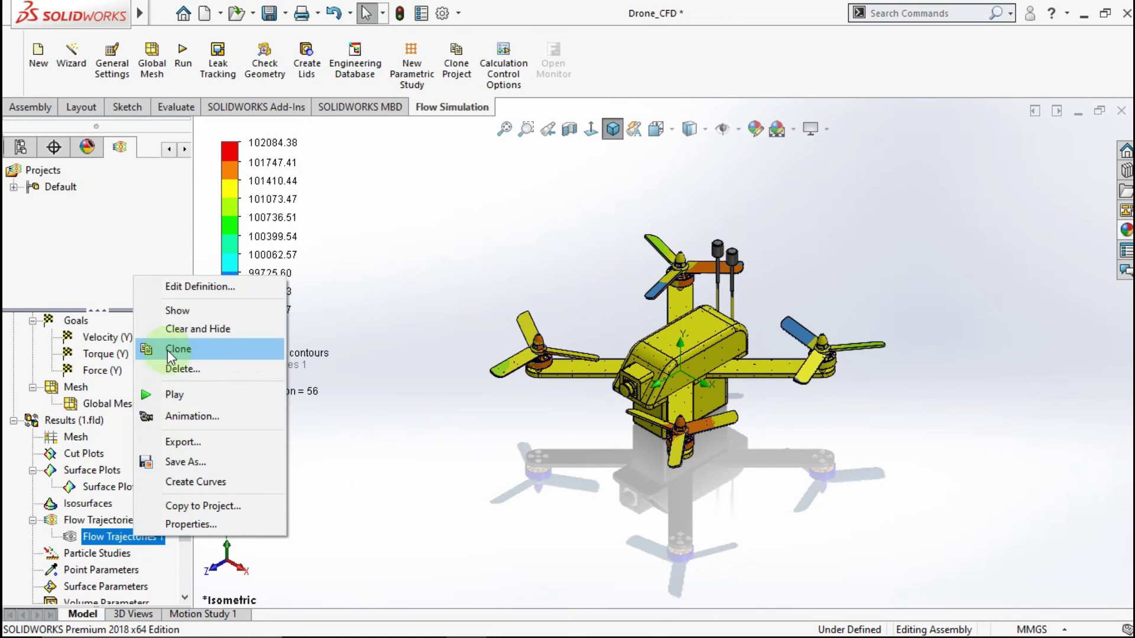
pyautogui.click(177, 310)
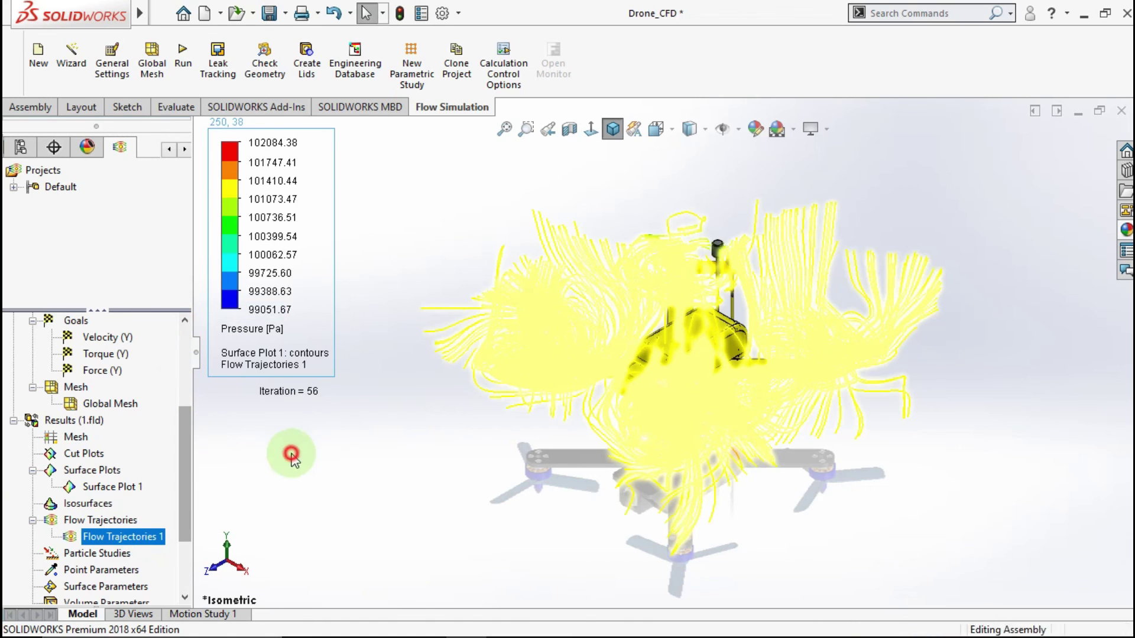
pyautogui.click(291, 455)
# Insert a goal plot for all goals, Velocity (Y), Torque (Y) and Force (Y), and show its summary table.
pyautogui.scroll(-2, 179, 452)
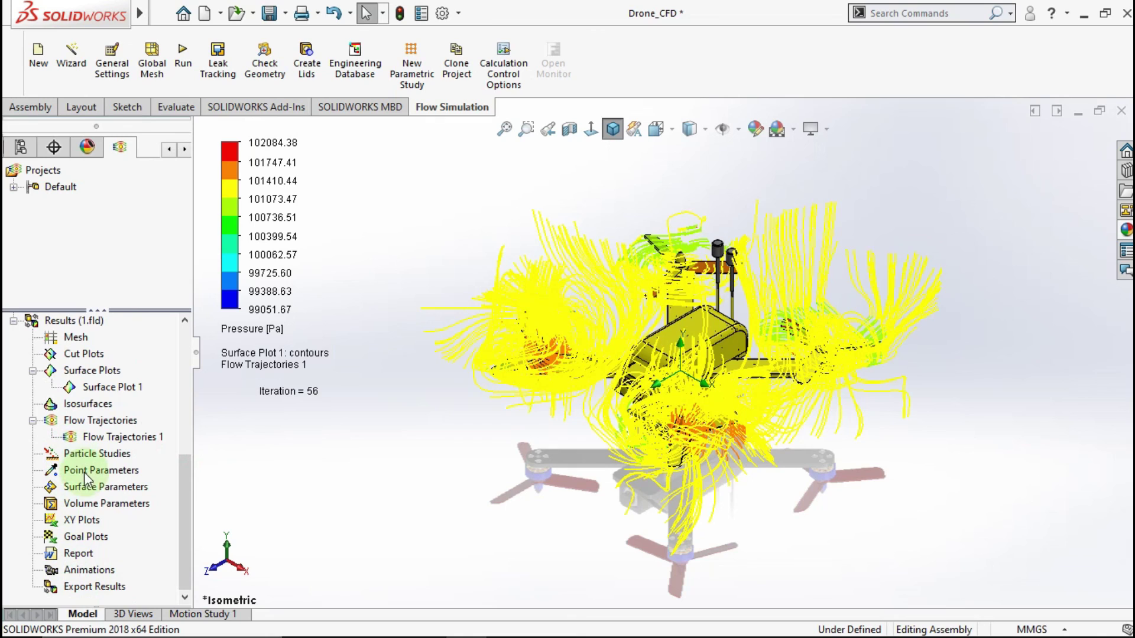
pyautogui.rightClick(87, 538)
pyautogui.click(118, 542)
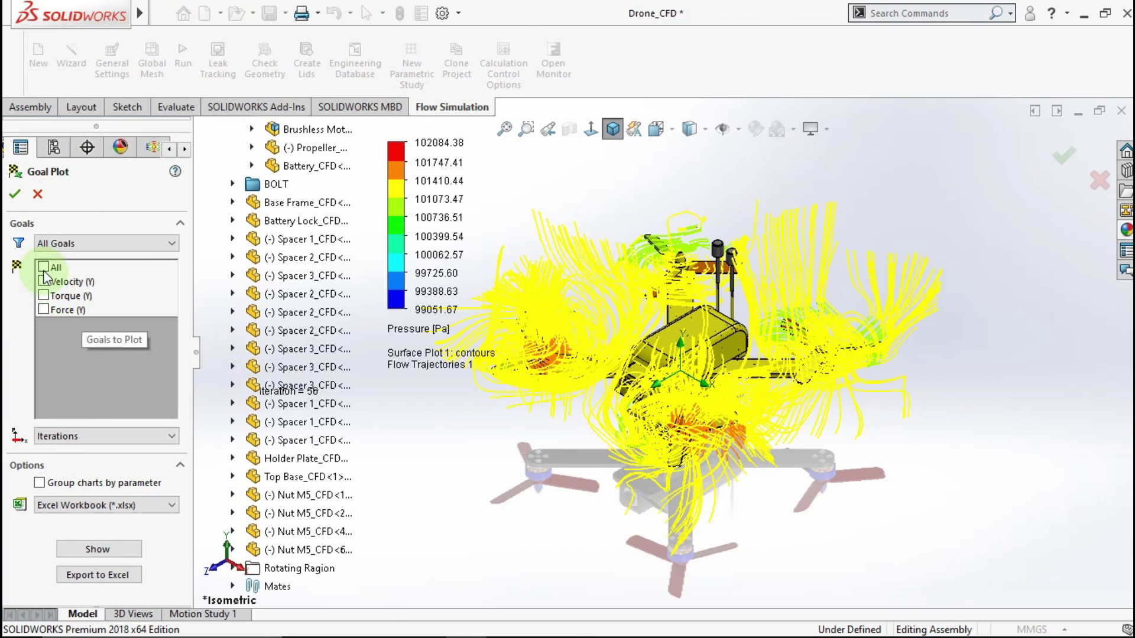
pyautogui.click(47, 268)
pyautogui.click(91, 551)
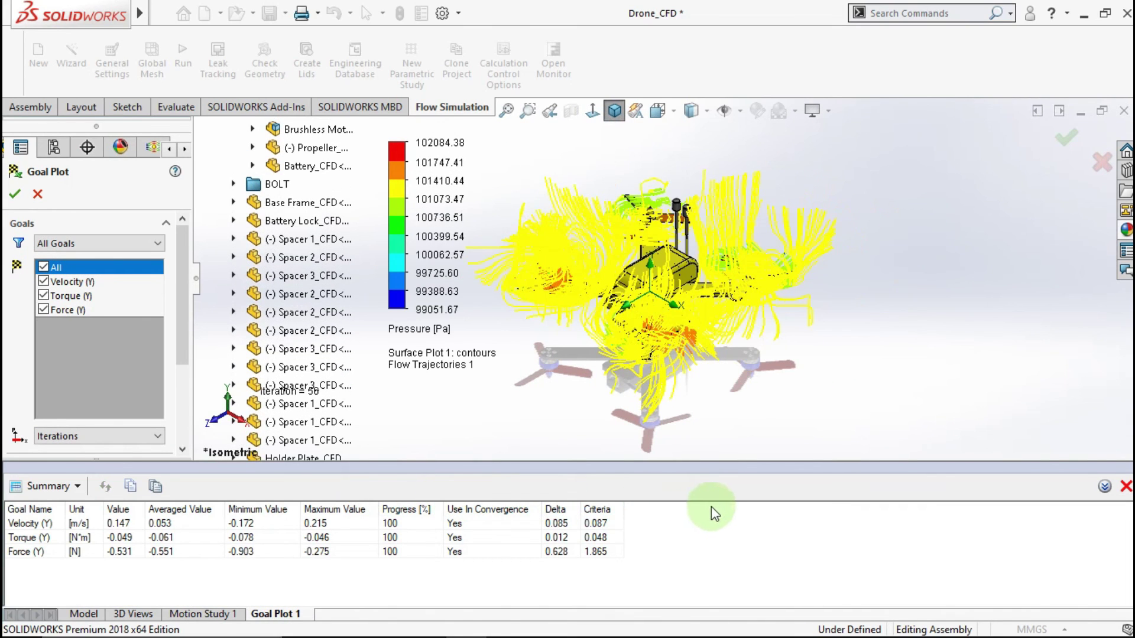
# Enlarge the goal summary table to review its results, collapse it, and close the goal plot without saving it.
pyautogui.moveTo(722, 463); pyautogui.dragTo(639, 419)
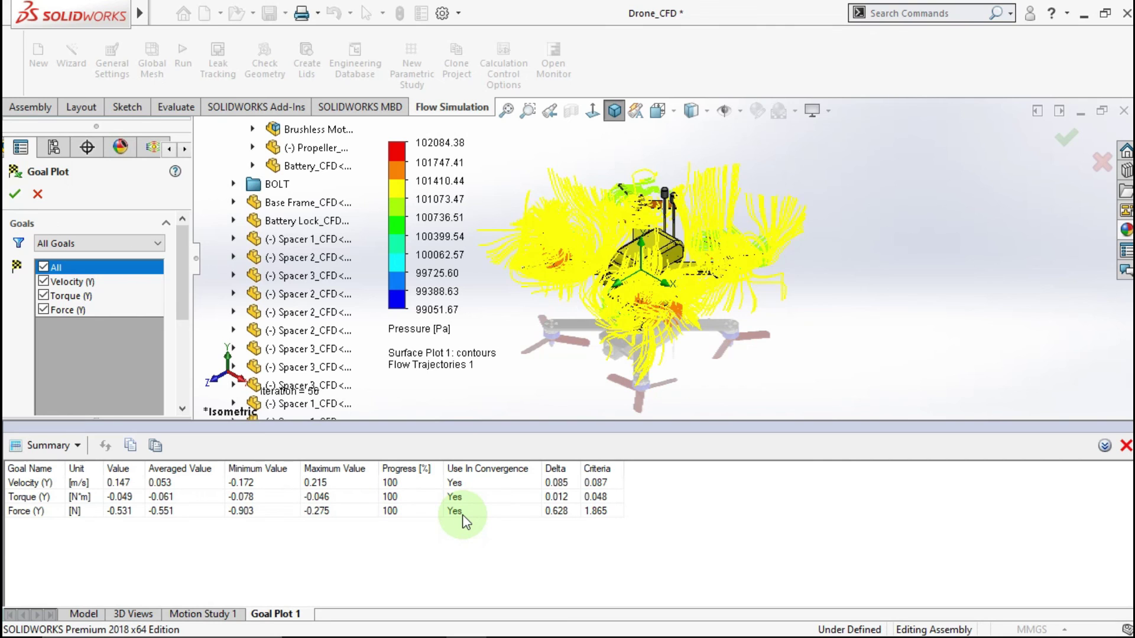
pyautogui.click(1104, 446)
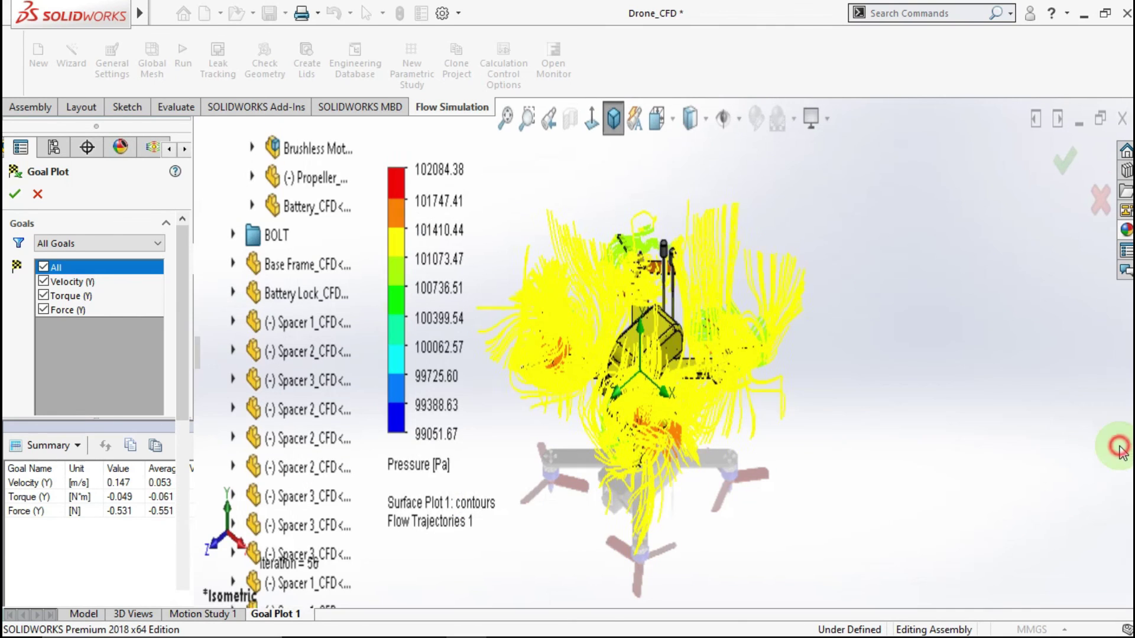
pyautogui.click(37, 195)
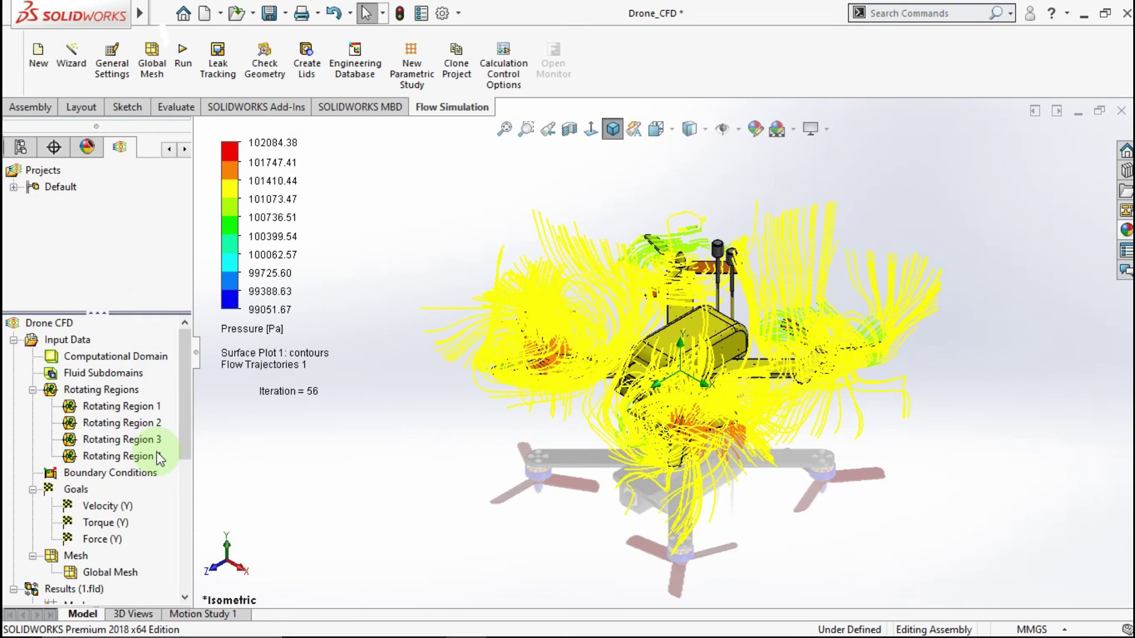